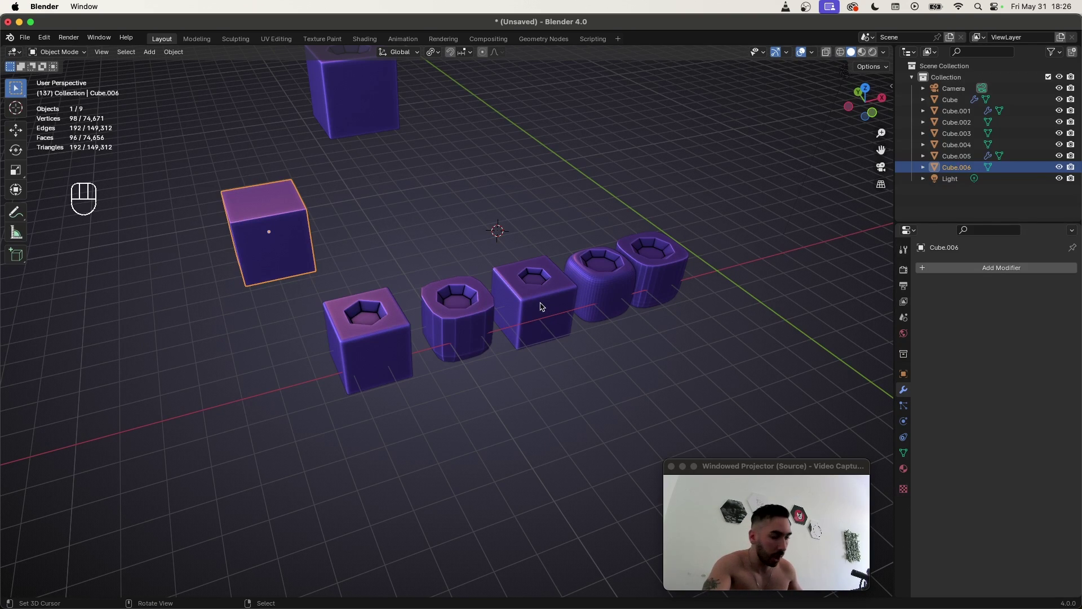
Examine the hexagonal recess in the top of the first cube in the row at close range
middle_drag(544, 302, 458, 334)
scroll(530, 307, up, 2)
right_click(472, 333)
shift+middle_drag(458, 335, 429, 333)
scroll(493, 334, up, 1)
shift+middle_drag(305, 320, 416, 316)
right_click(411, 313)
scroll(417, 322, up, 4)
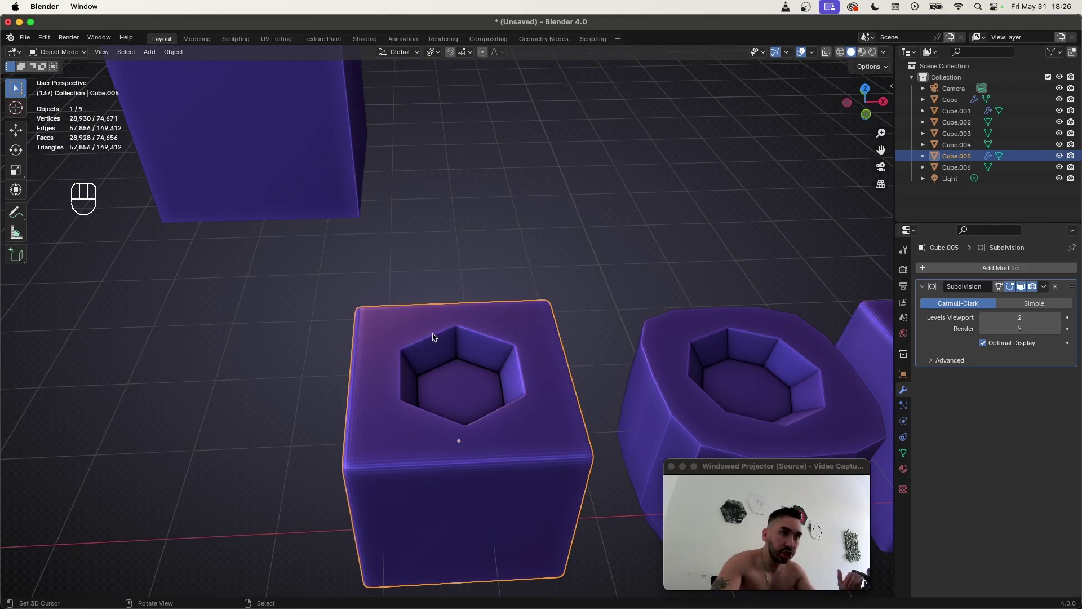
middle_drag(464, 346, 362, 315)
key(Tab)
scroll(479, 338, up, 1)
key(Tab)
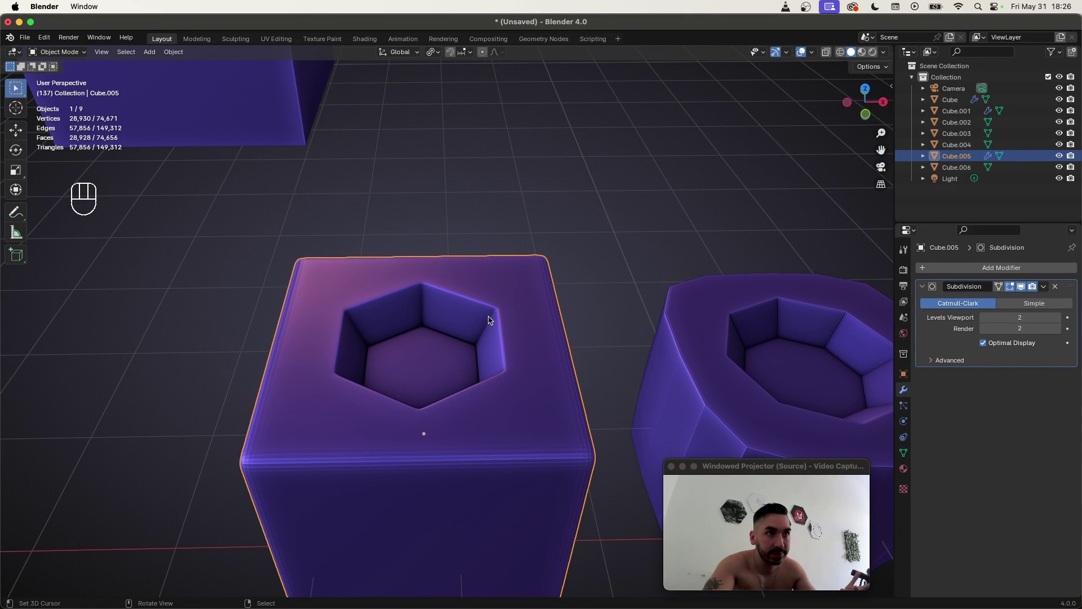
middle_drag(501, 325, 504, 334)
scroll(500, 342, up, 2)
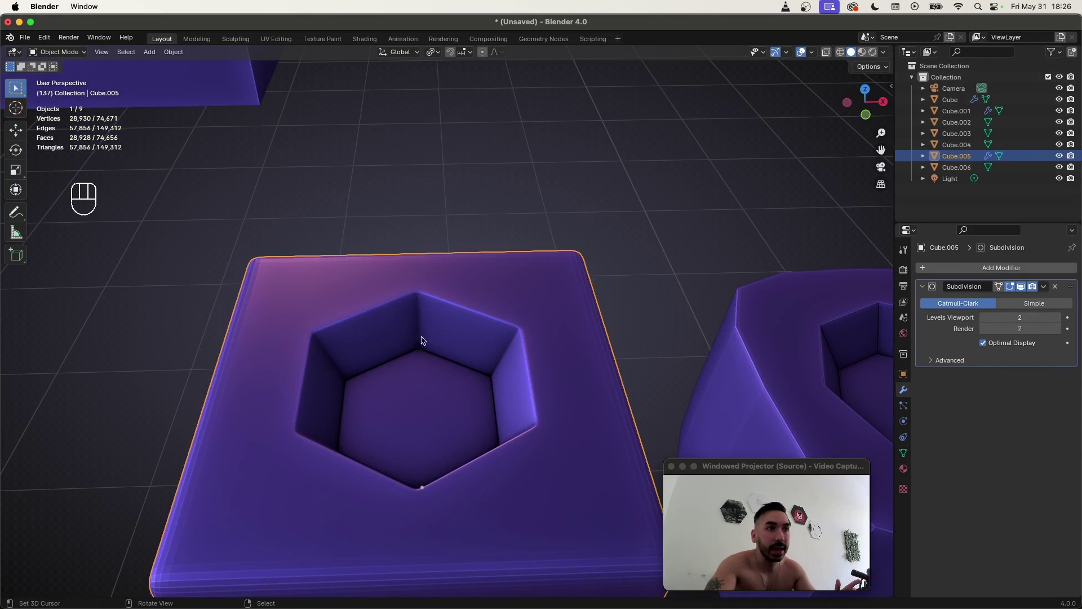
Compare the plain cube behind the row with the recessed cube and inspect the recessed cube's mesh
scroll(506, 378, down, 4)
right_click(325, 145)
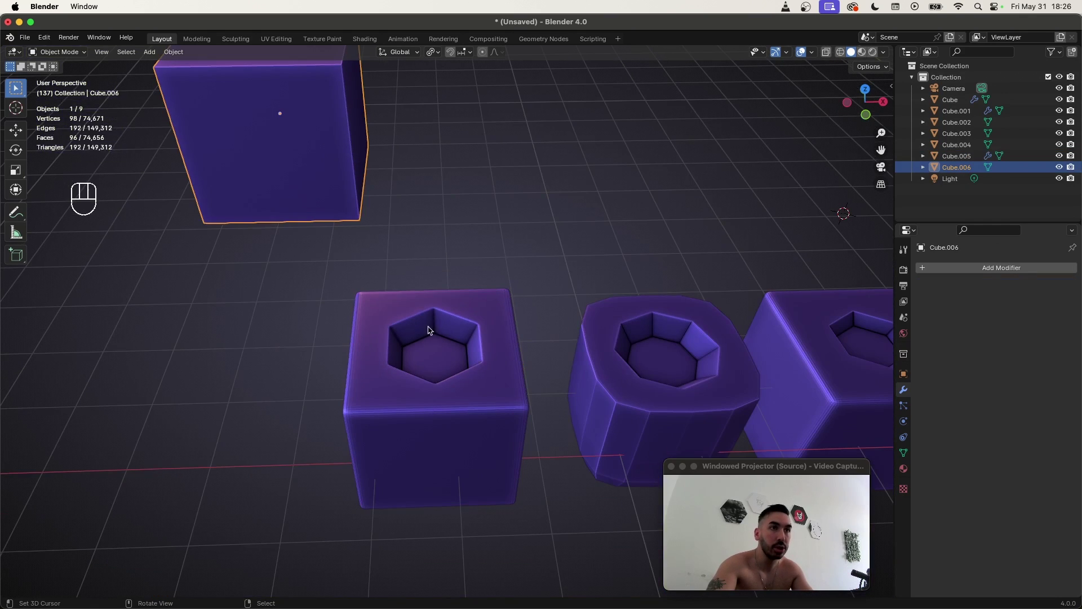
right_click(429, 328)
key(Tab)
middle_drag(438, 334, 527, 395)
key(Tab)
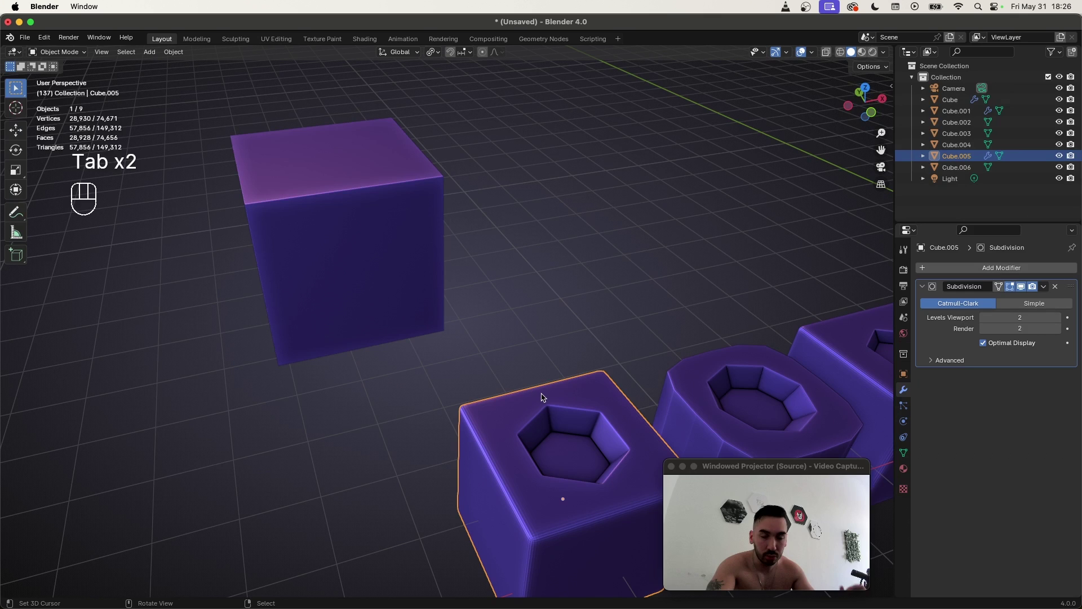
Add a level 2 Subdivision modifier to the plain cube behind the row and open its mesh for editing
click(427, 245)
key(Tab)
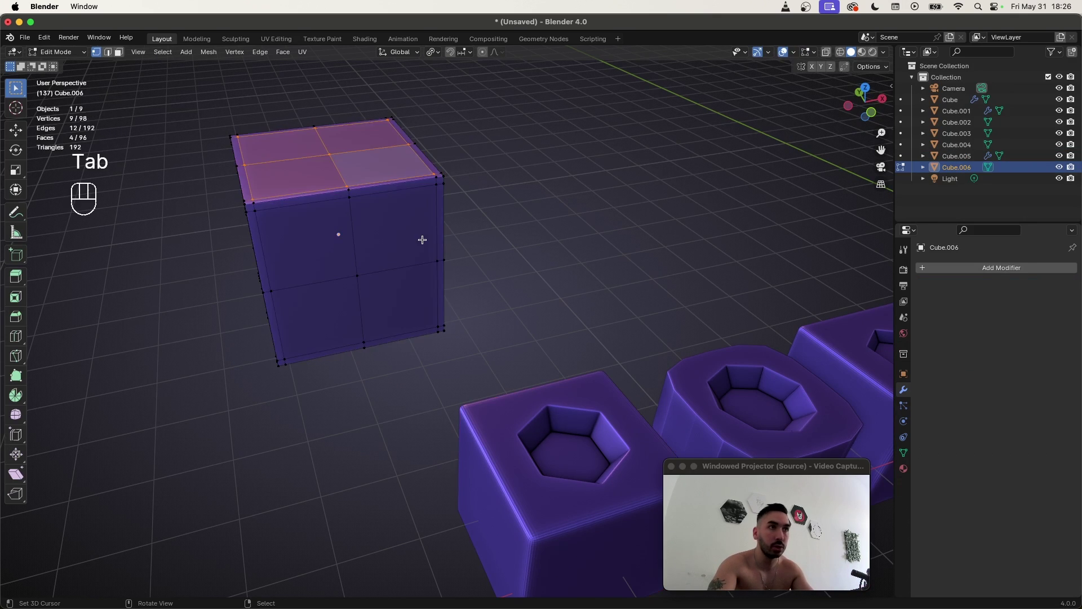
middle_drag(426, 246, 401, 246)
shift+middle_drag(500, 275, 495, 327)
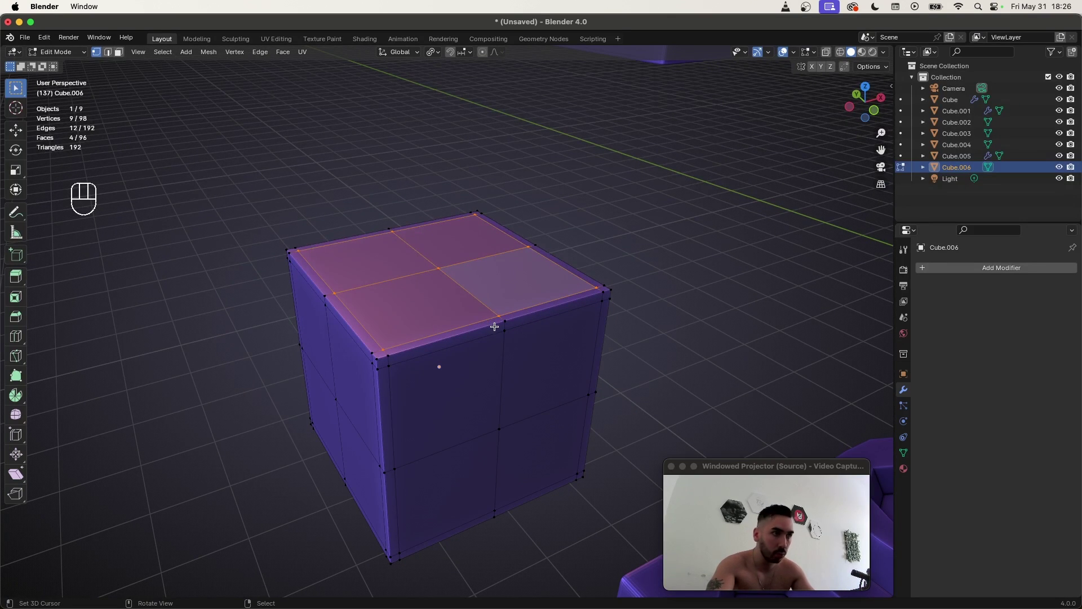
key(Tab)
key(super+1)
key(super+2)
shift+middle_drag(505, 322, 501, 334)
key(Tab)
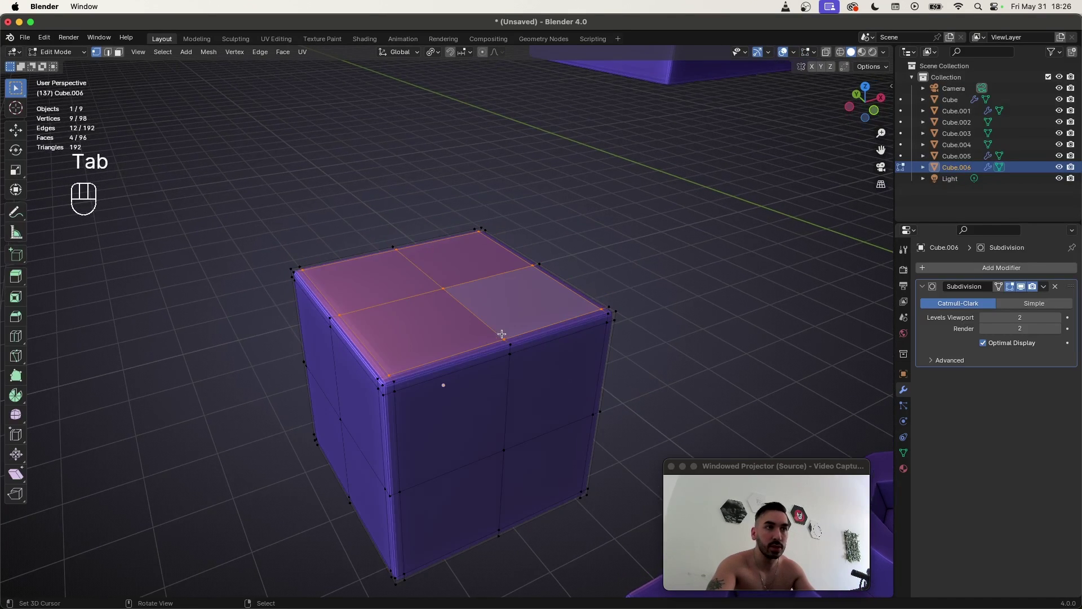
Inset the four selected top faces of the cube as one region
scroll(501, 334, up, 3)
key(i)
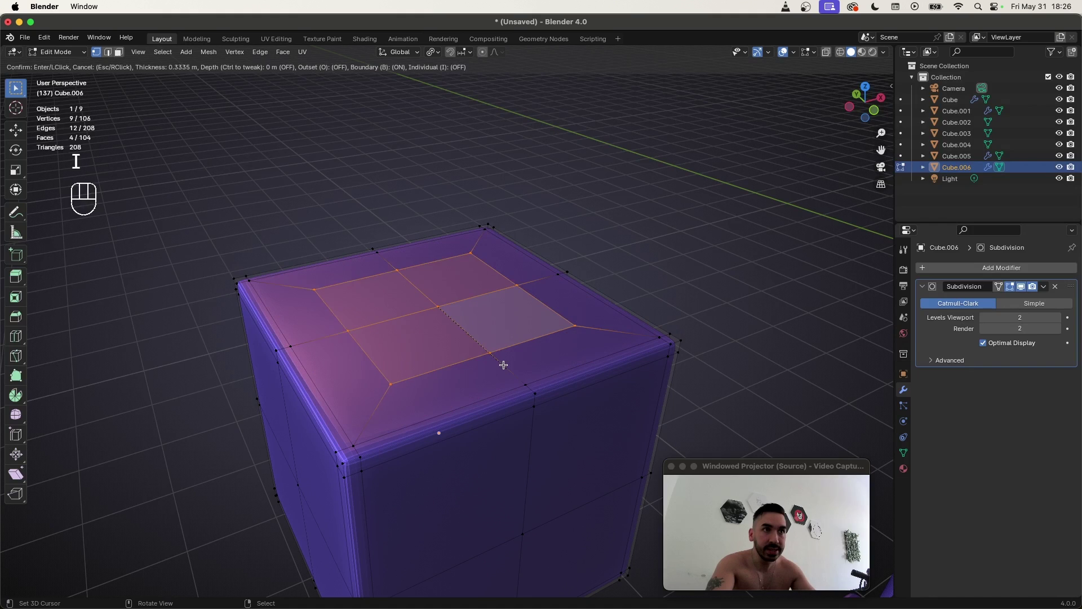
click(468, 307)
key(e)
right_click(471, 298)
Round the inset faces into a circle with LoopTools and scale them by 1.057
key(w)
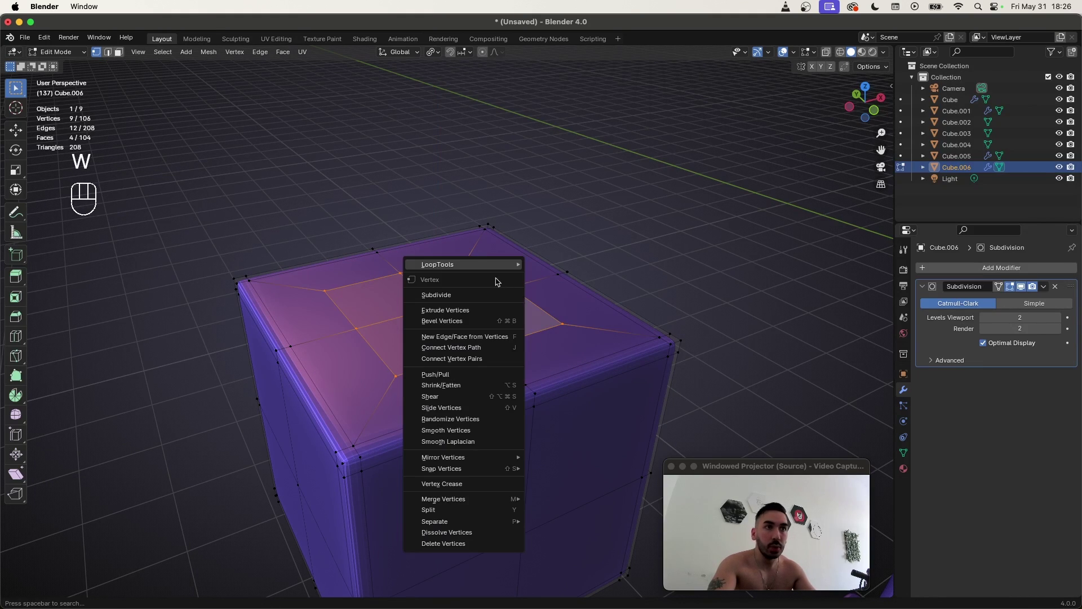
mouse_move(496, 266)
click(555, 276)
key(s)
click(499, 337)
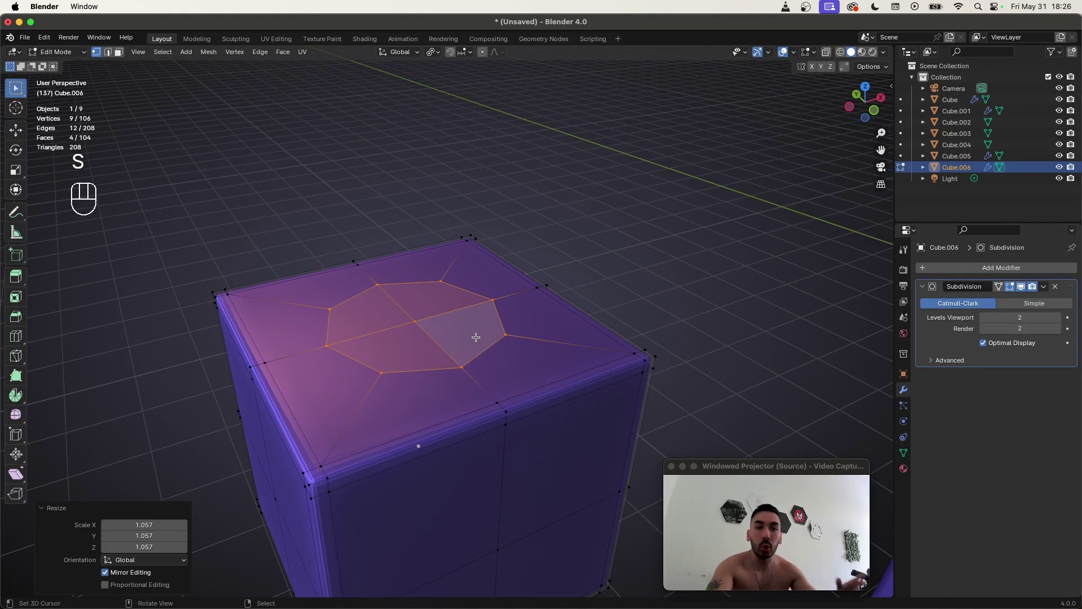
Extrude the circular faces about 0.12 m down into the cube and scale the recess floor to 0.576
key(e)
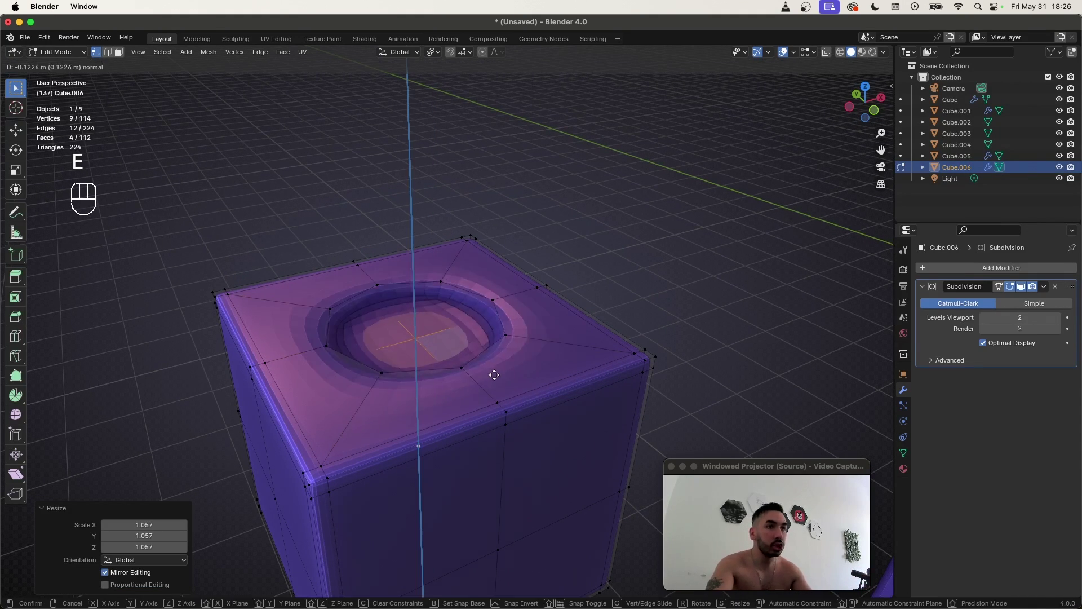
click(495, 375)
key(s)
click(468, 370)
Lower the recess floor deeper along the Z axis in wireframe and check the recess in solid shading
key(z)
scroll(464, 370, down, 2)
key(g)
key(z)
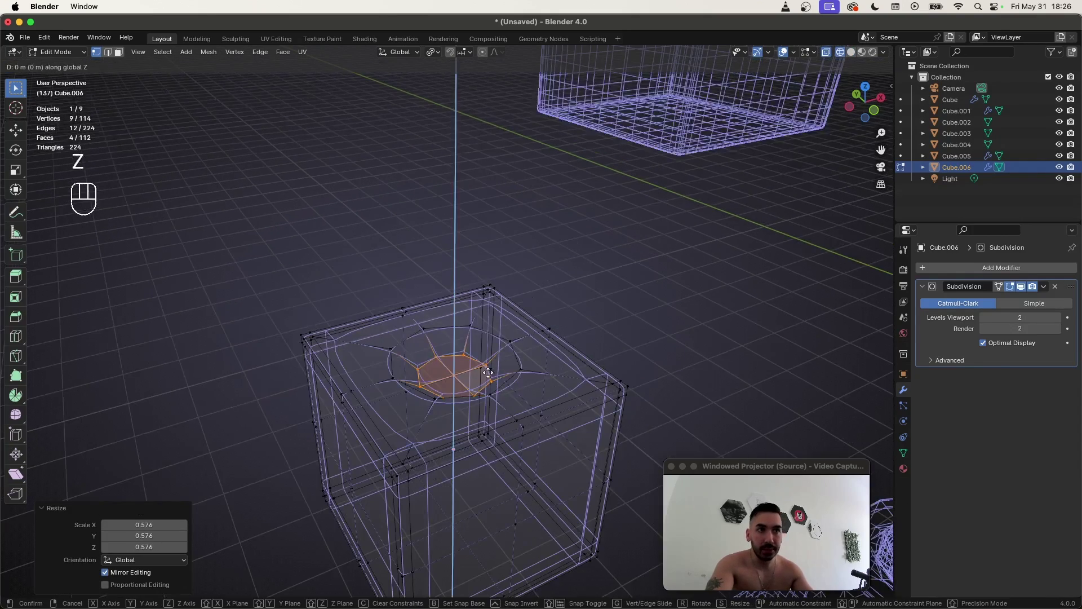
click(478, 379)
scroll(479, 380, up, 2)
scroll(478, 379, up, 2)
key(z)
key(Tab)
middle_drag(391, 355, 372, 371)
key(Tab)
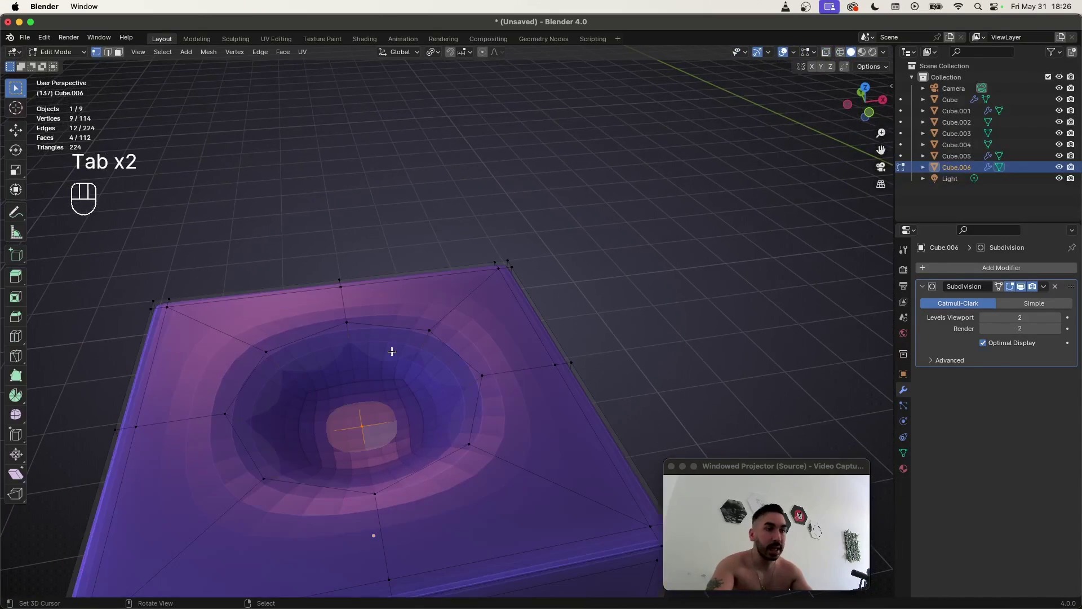
key(2)
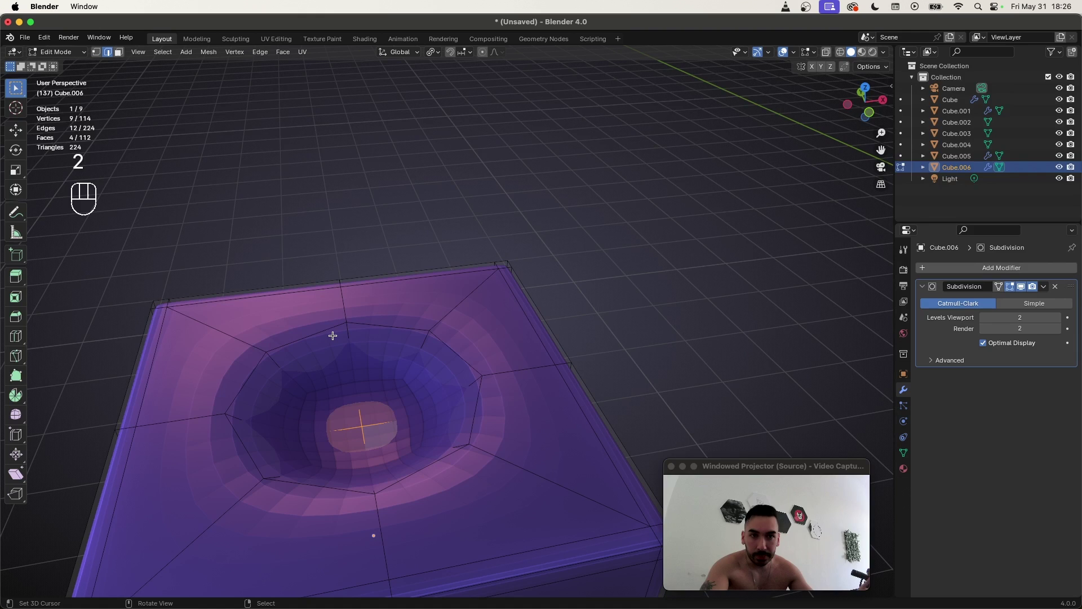
key(Tab)
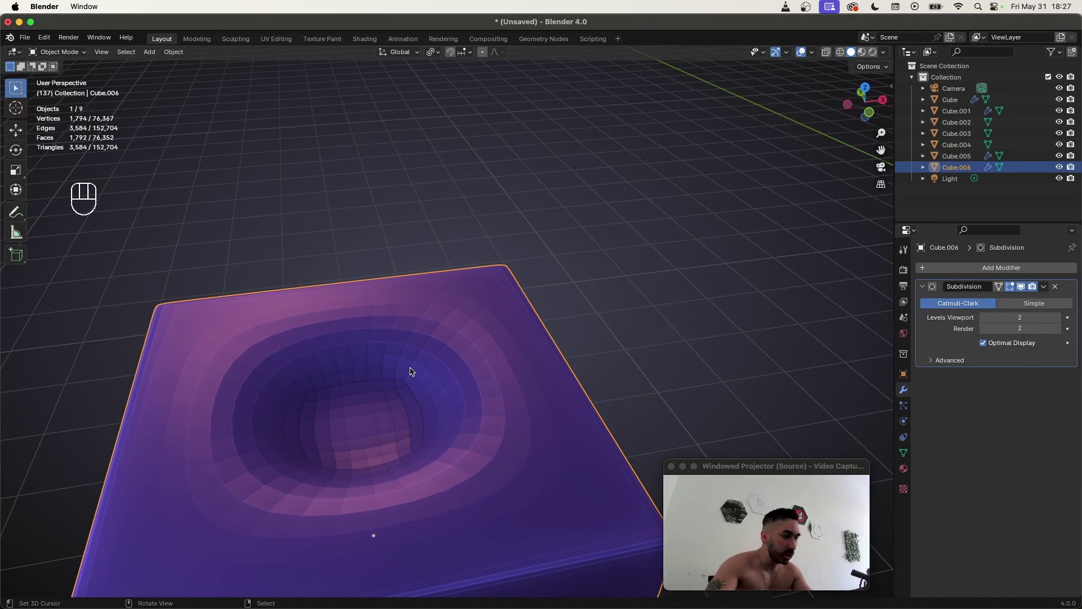
Select the ring of eight wall faces around the recess in face select mode
key(Tab)
key(3)
alt+click(349, 338)
key(shift+z)
scroll(383, 335, up, 3)
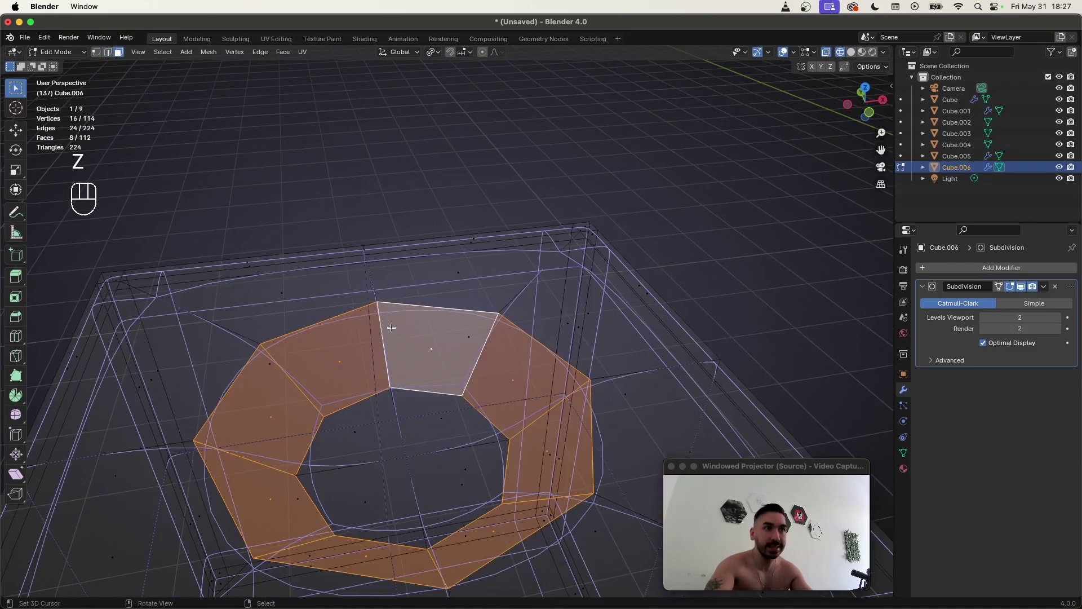
scroll(389, 334, down, 4)
scroll(396, 334, up, 3)
scroll(451, 352, up, 5)
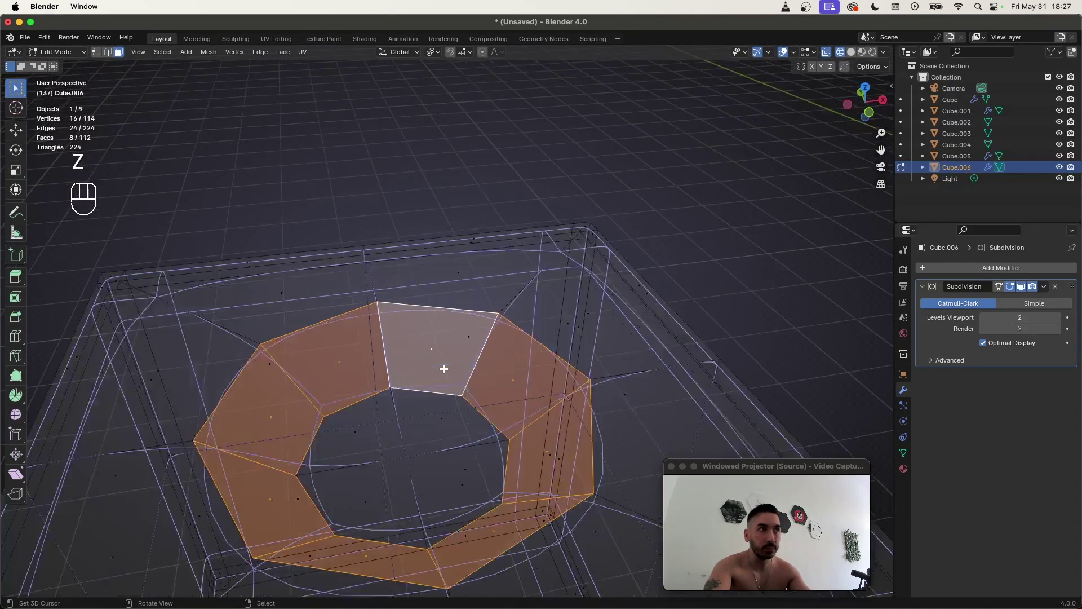
Bevel the edges of the recess wall faces in solid shading with 2 segments and a width of about 0.008 m
key(shift+z)
key(super+b)
scroll(481, 400, down, 2)
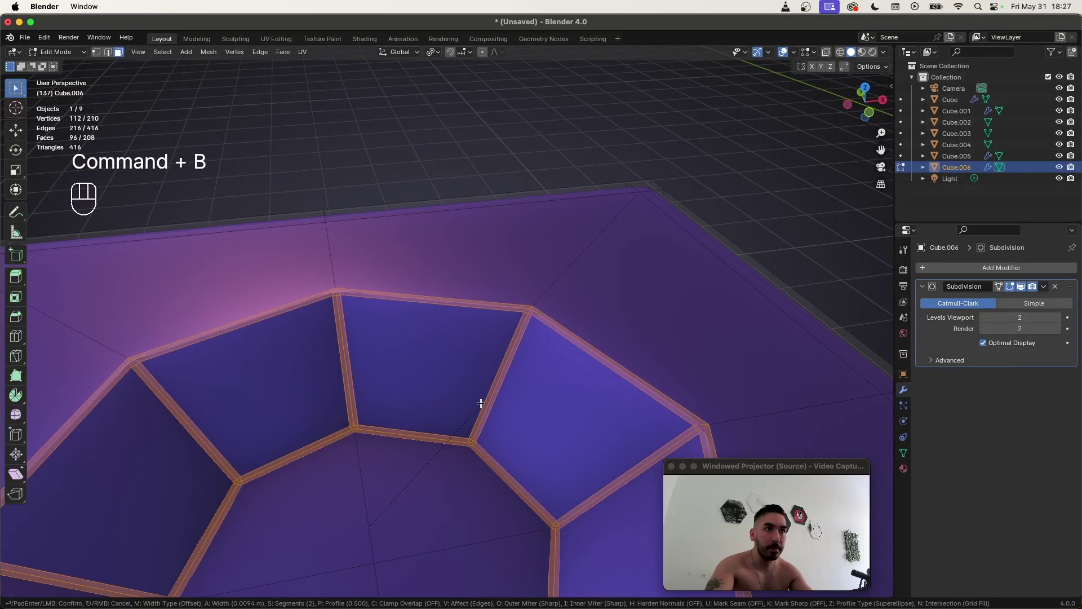
click(475, 403)
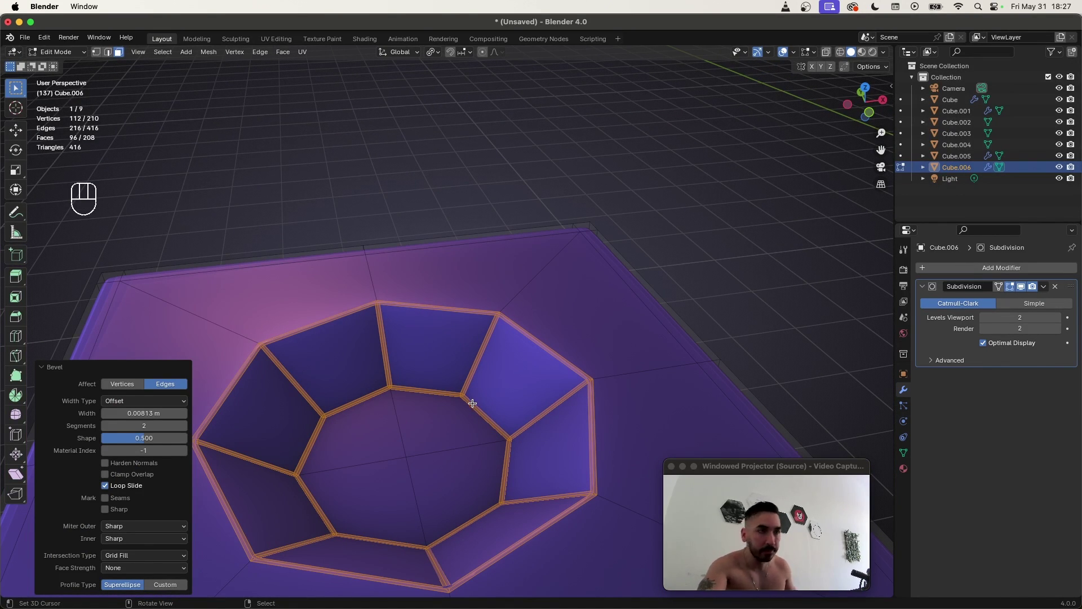
Examine the shading at the corners of the beveled recess rim in object mode
key(Tab)
scroll(477, 355, up, 4)
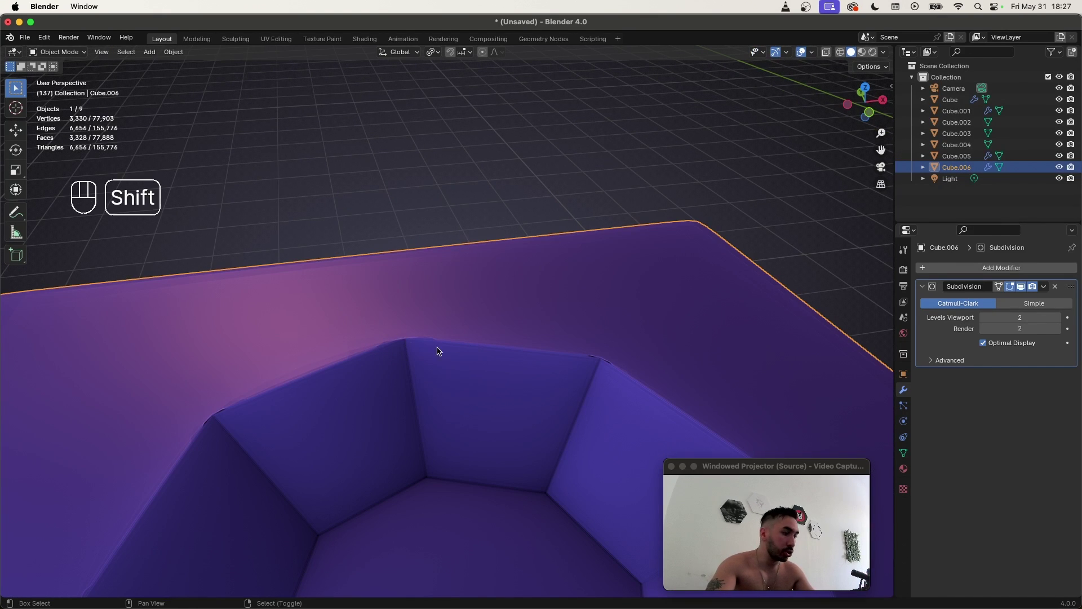
scroll(451, 347, up, 3)
shift+middle_drag(506, 309, 460, 311)
scroll(507, 316, down, 3)
shift+middle_drag(592, 330, 536, 320)
scroll(536, 321, up, 3)
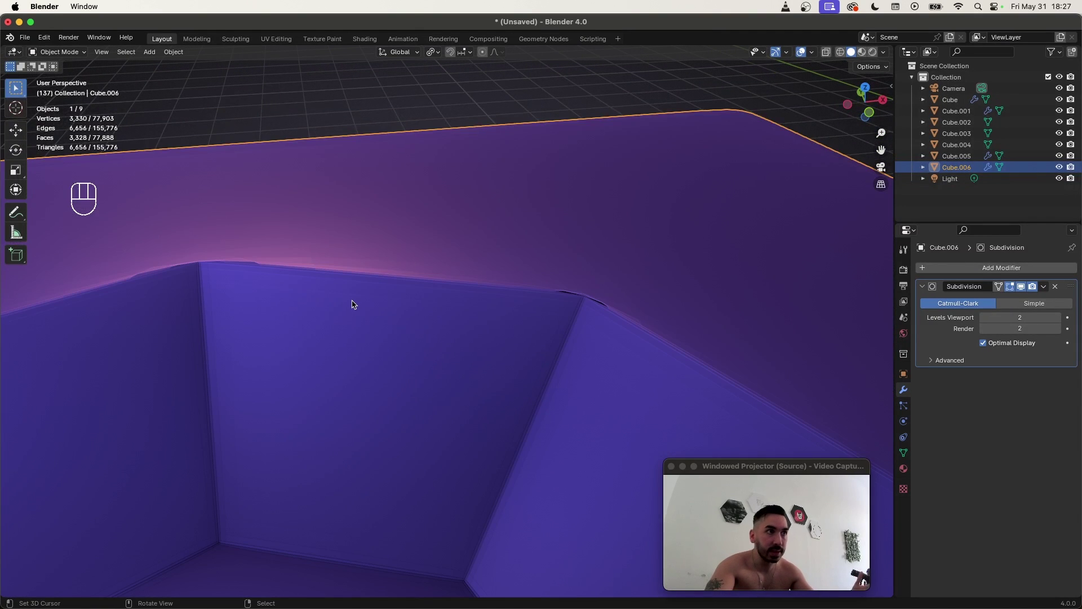
scroll(354, 304, down, 2)
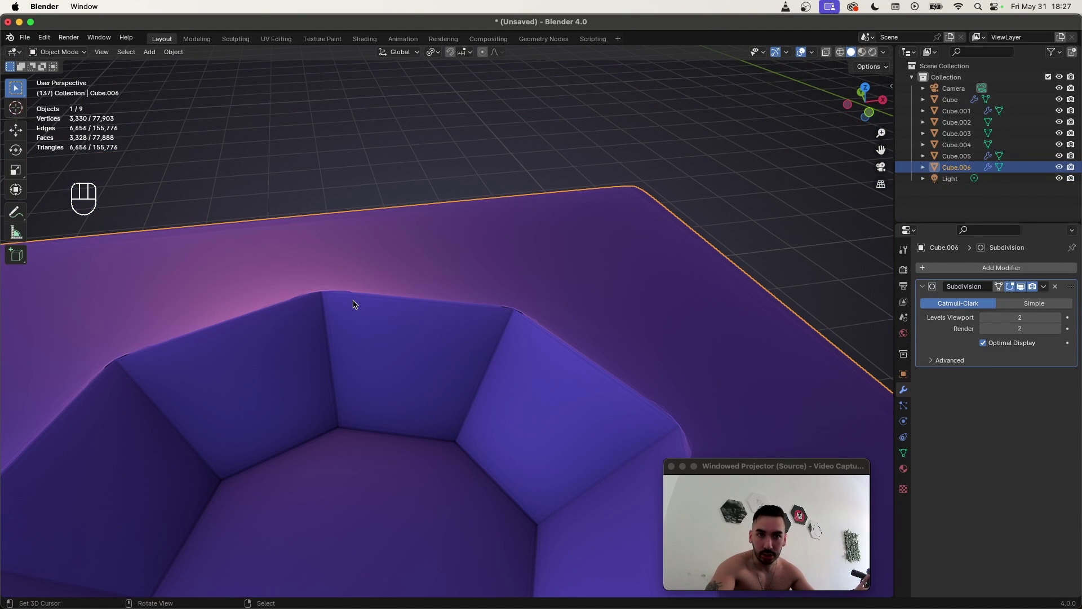
Return to editing the mesh and undo the bevel on the recess wall faces
key(Tab)
shift+scroll(372, 302, up, 2)
scroll(373, 302, up, 2)
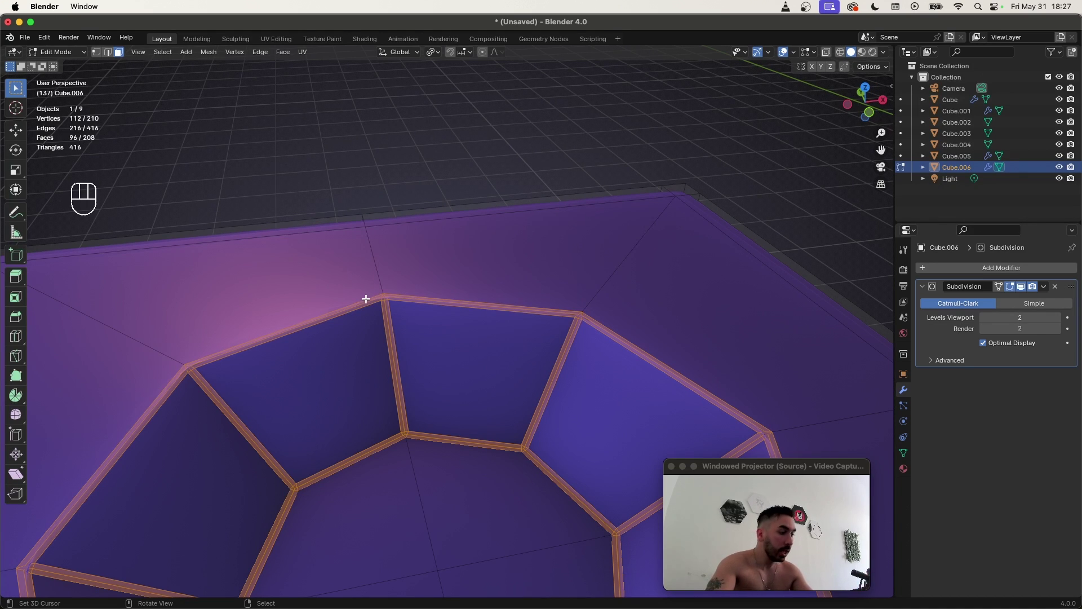
key(super+z)
key(super+z)
key(super+z)
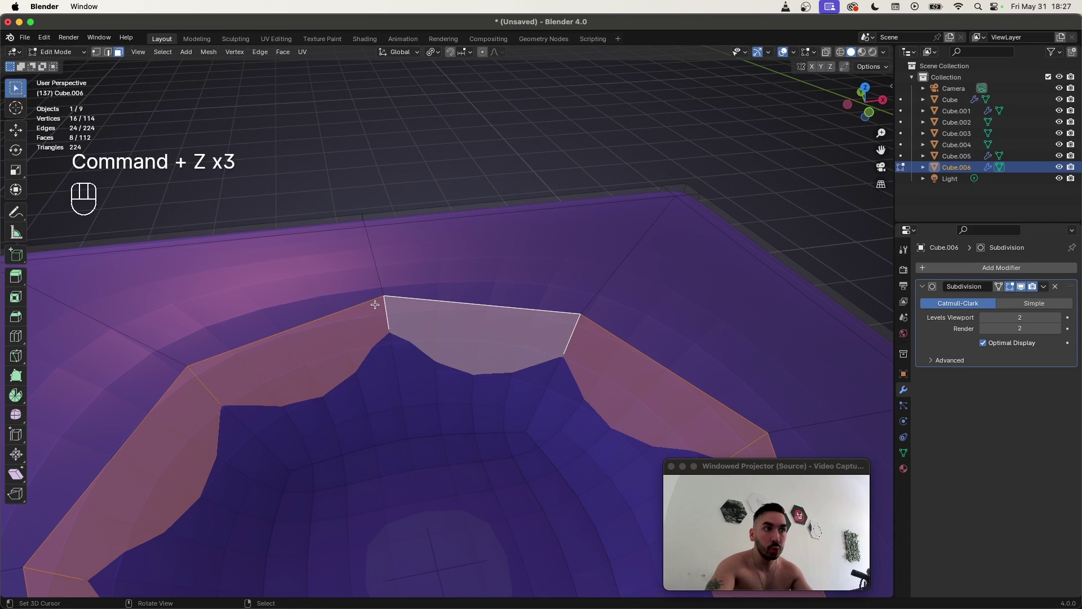
Bevel the recess wall edges by about 0.0099 m with 2 segments and set the bevel shape to 1.000
key(super+b)
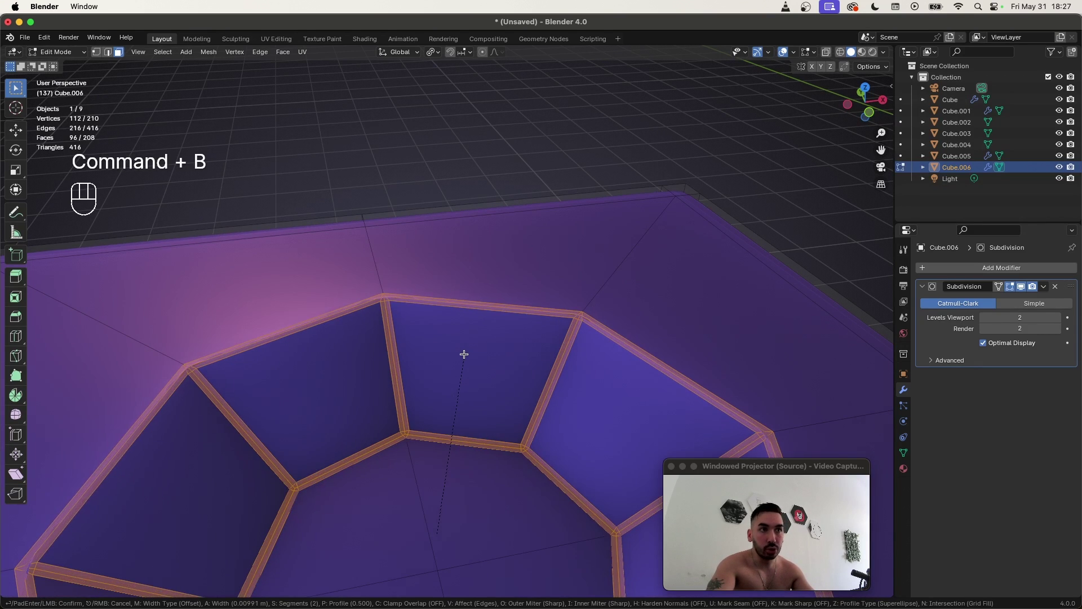
click(464, 354)
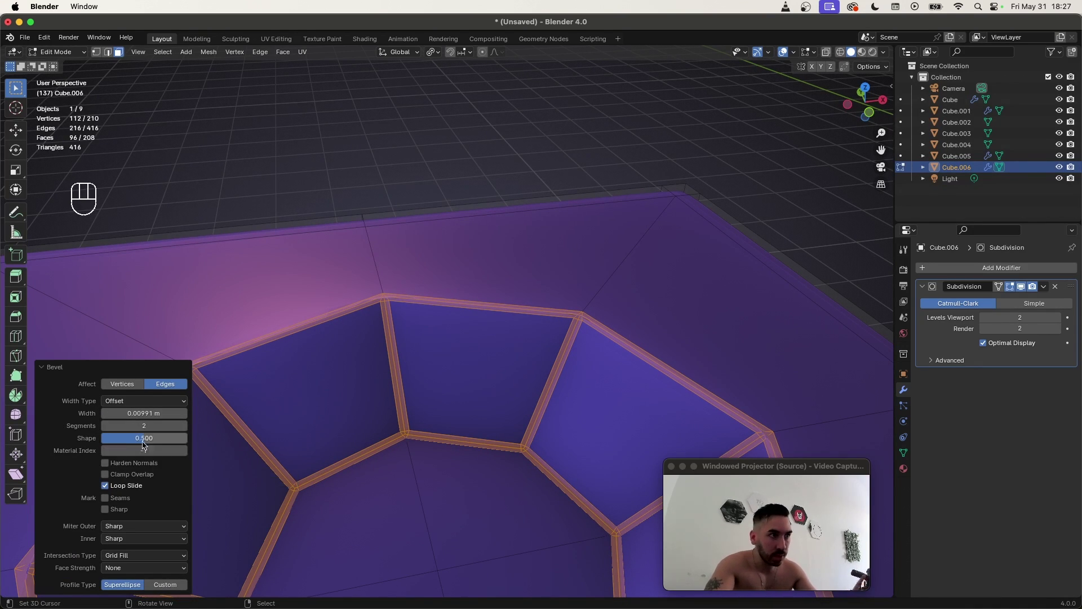
drag(137, 437, 189, 441)
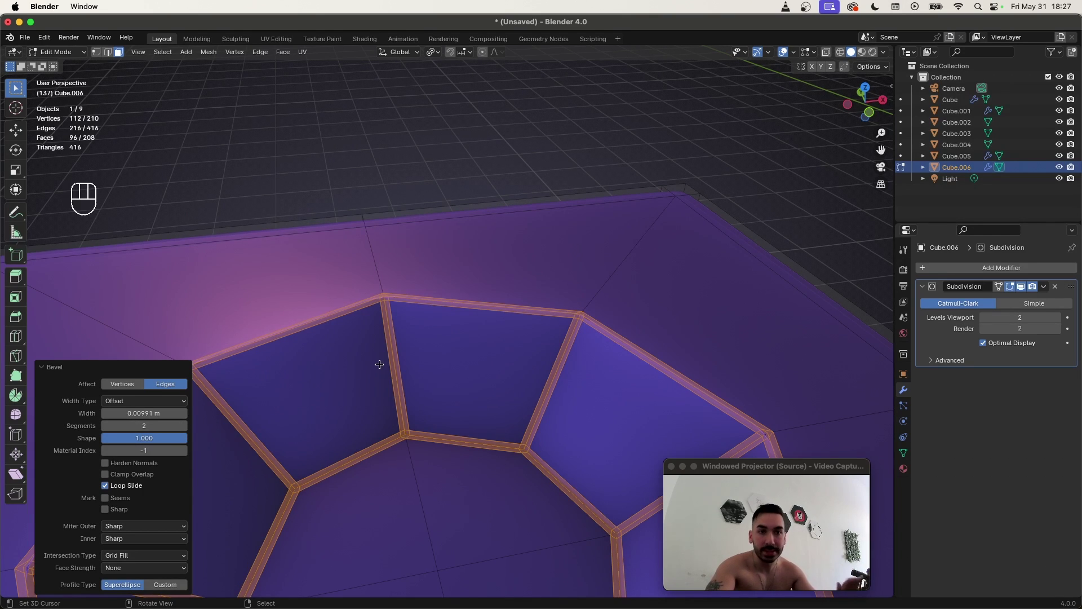
Examine the geometry where the beveled edges meet at a corner of the recess rim
middle_drag(390, 365, 149, 391)
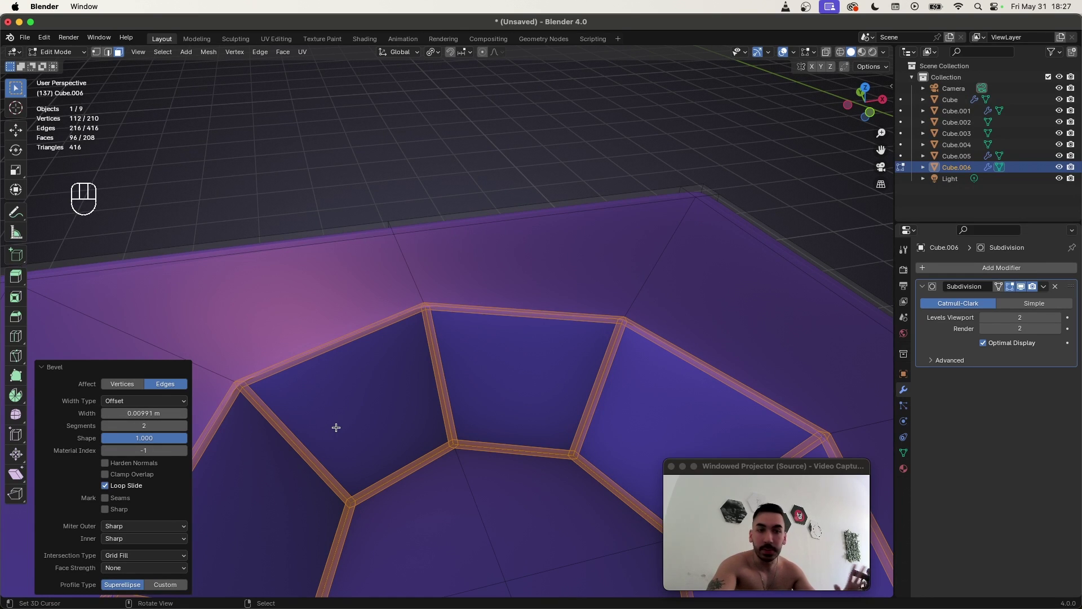
scroll(447, 378, up, 3)
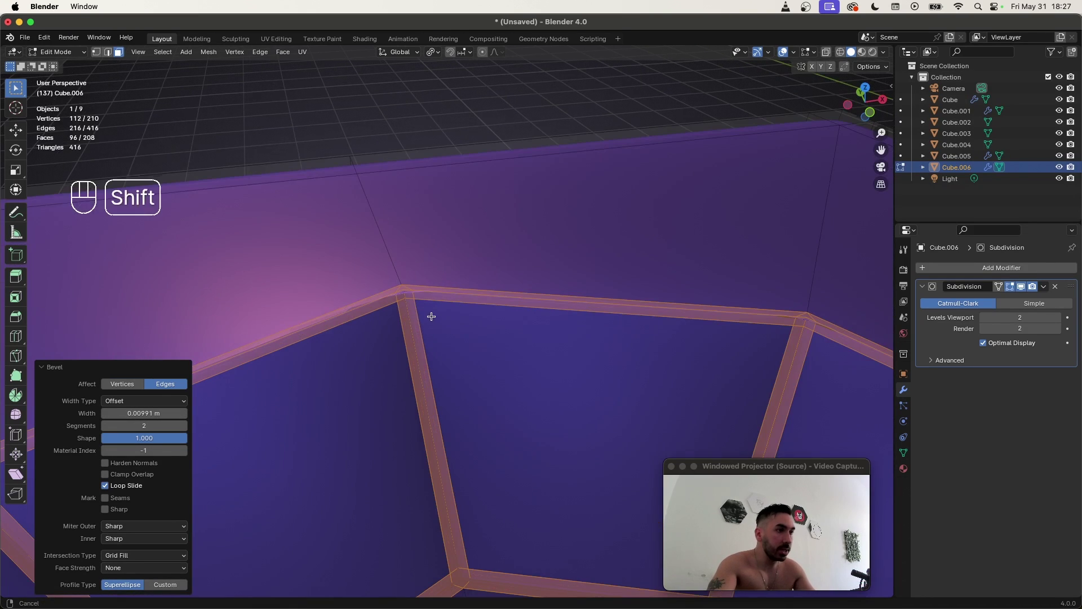
shift+middle_drag(430, 323, 443, 338)
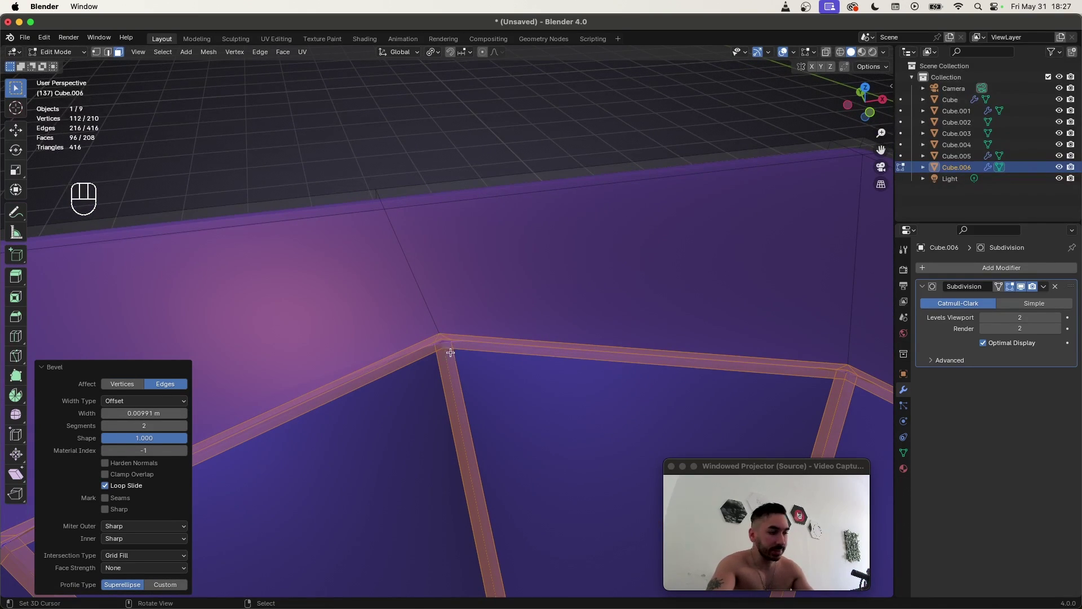
super+scroll(451, 352, up, 4)
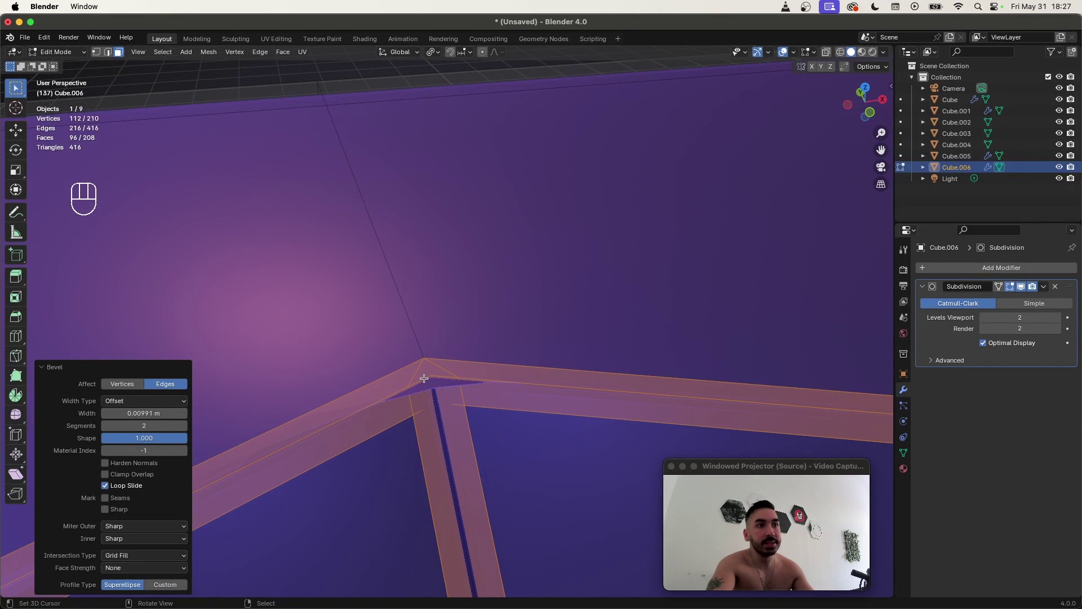
scroll(424, 378, down, 3)
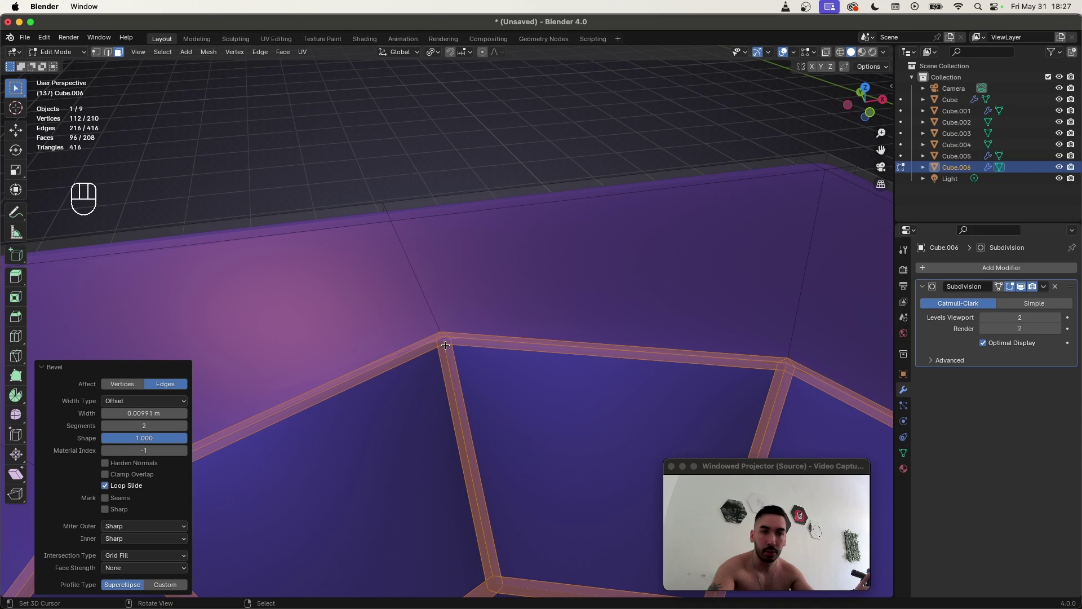
middle_drag(440, 328, 457, 329)
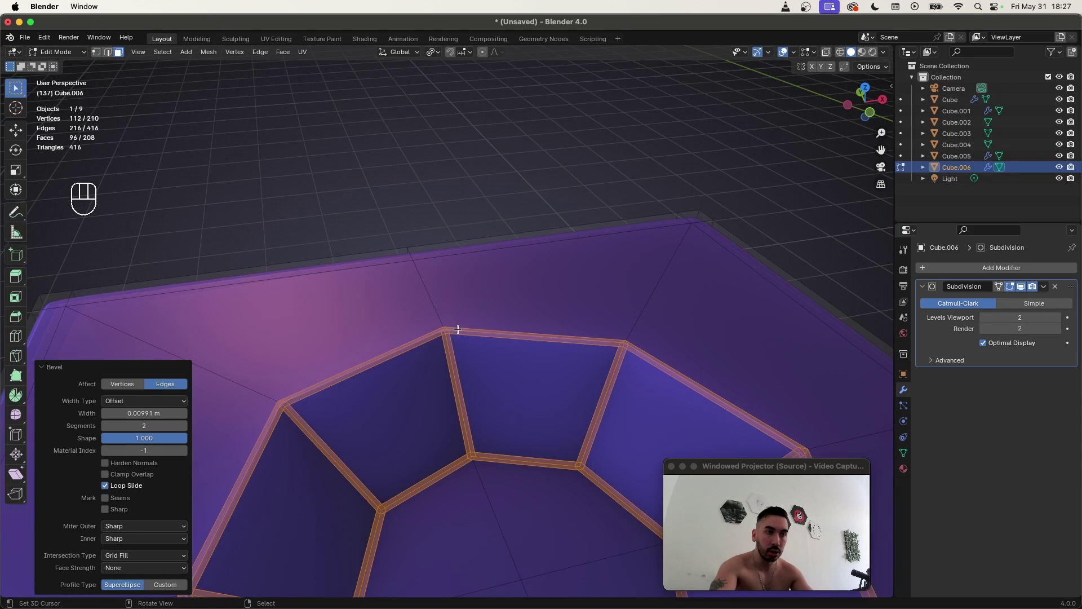
scroll(467, 346, up, 4)
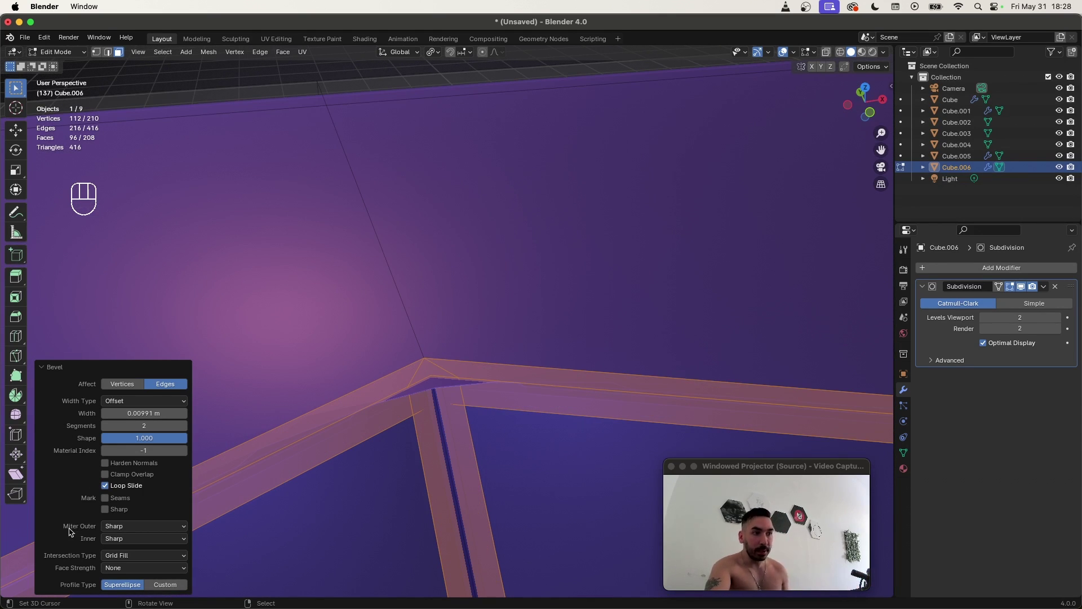
Set the recess bevel's outer miter to Patch and examine the rim corners in object mode
click(129, 526)
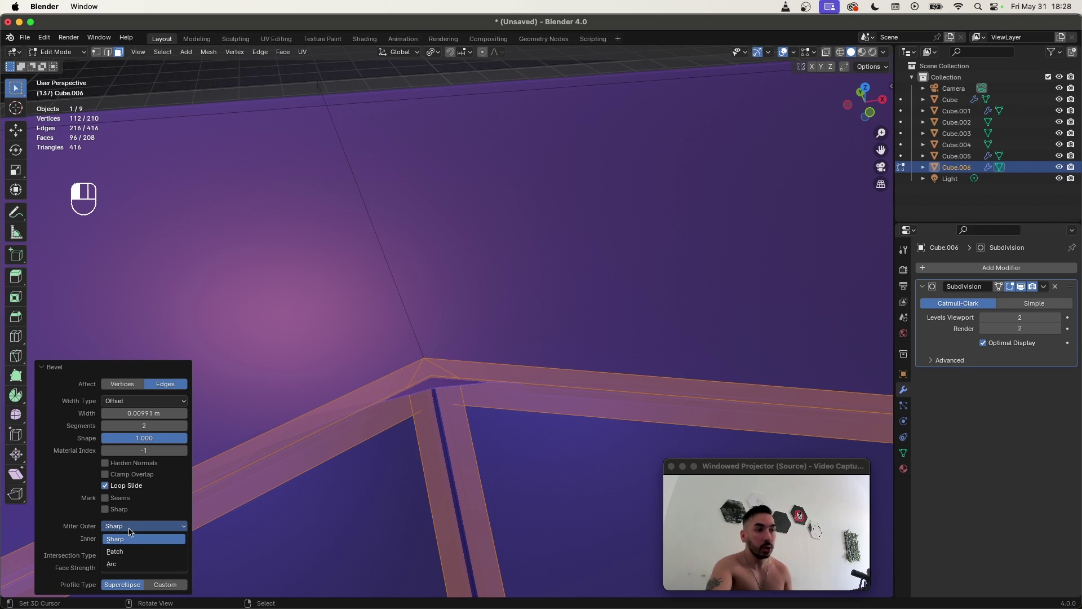
click(126, 552)
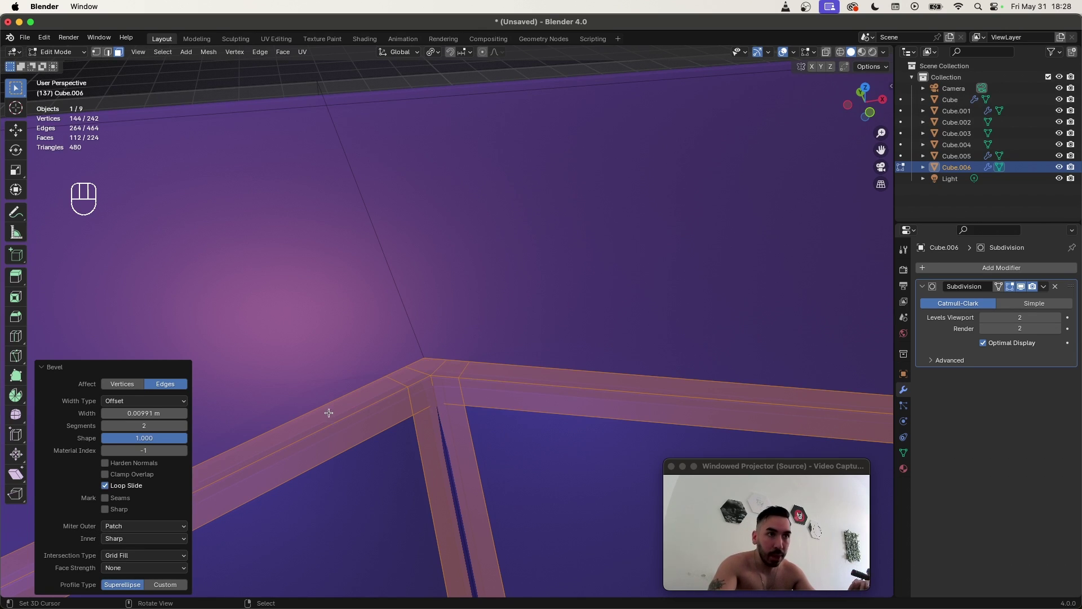
key(Tab)
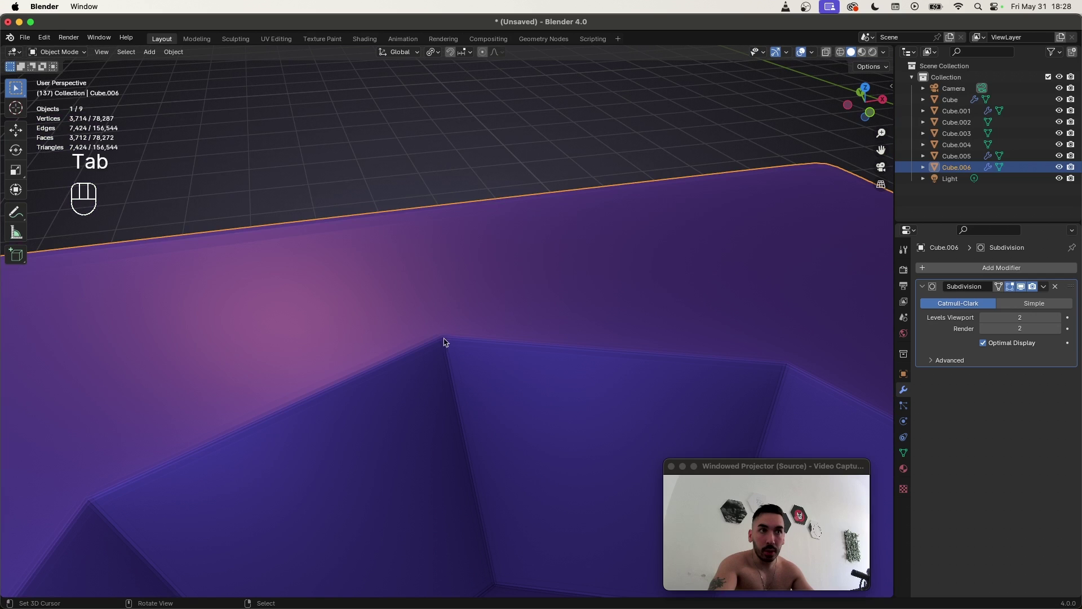
middle_drag(446, 341, 423, 341)
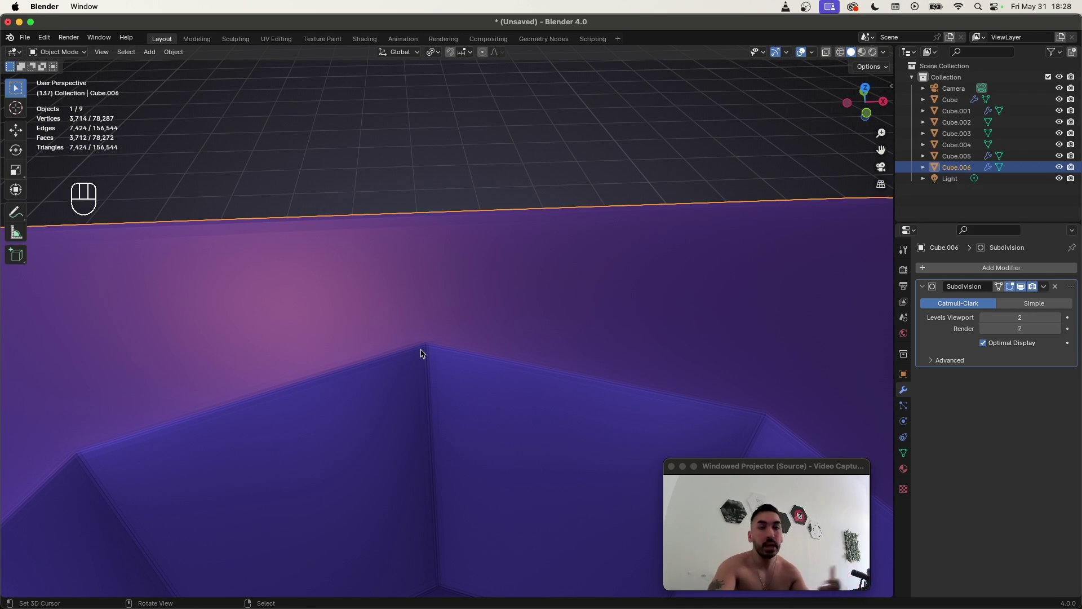
scroll(423, 353, down, 5)
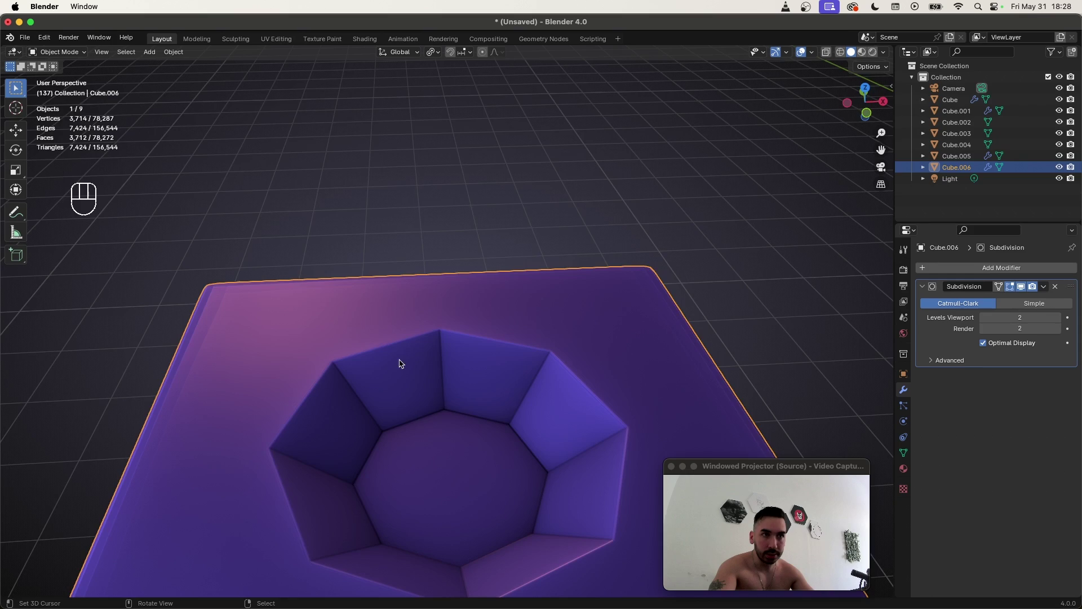
mouse_move(400, 363)
middle_down()
mouse_move(367, 350)
mouse_move(403, 345)
middle_up()
key(Tab)
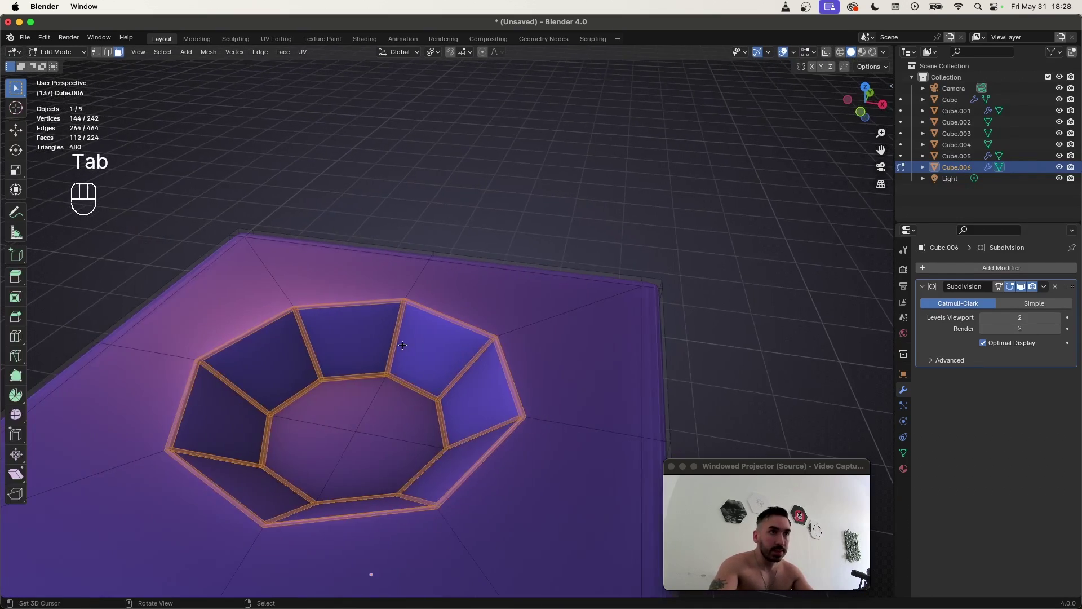
scroll(402, 345, up, 4)
key(Tab)
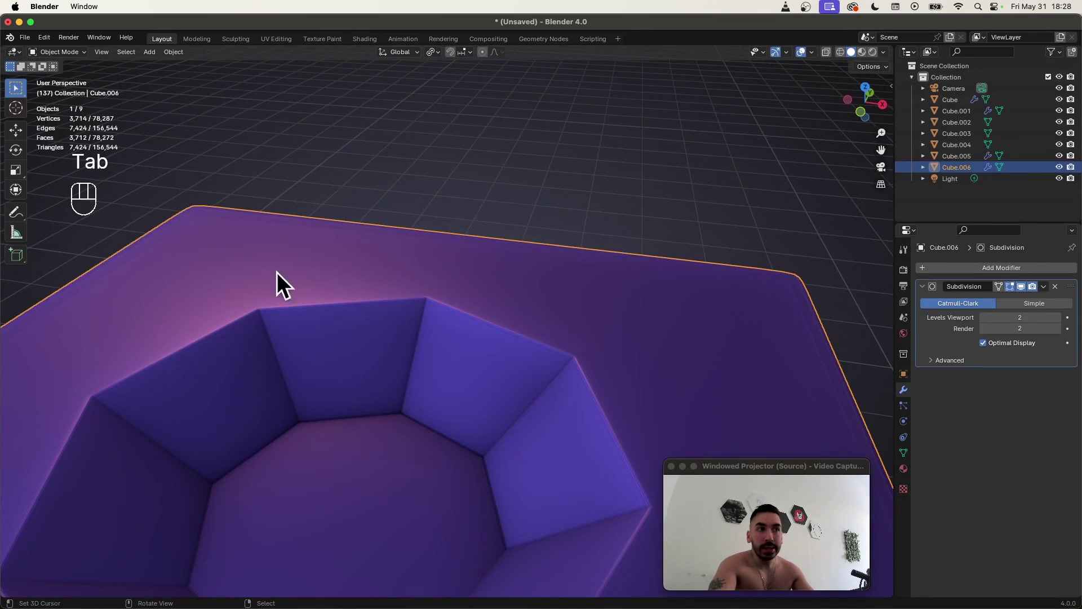
Enlarge the recess in the horizontal plane without changing its height and examine the rim shading near the cube's edges in object mode
key(Tab)
scroll(428, 363, down, 2)
key(s)
key(shift+z)
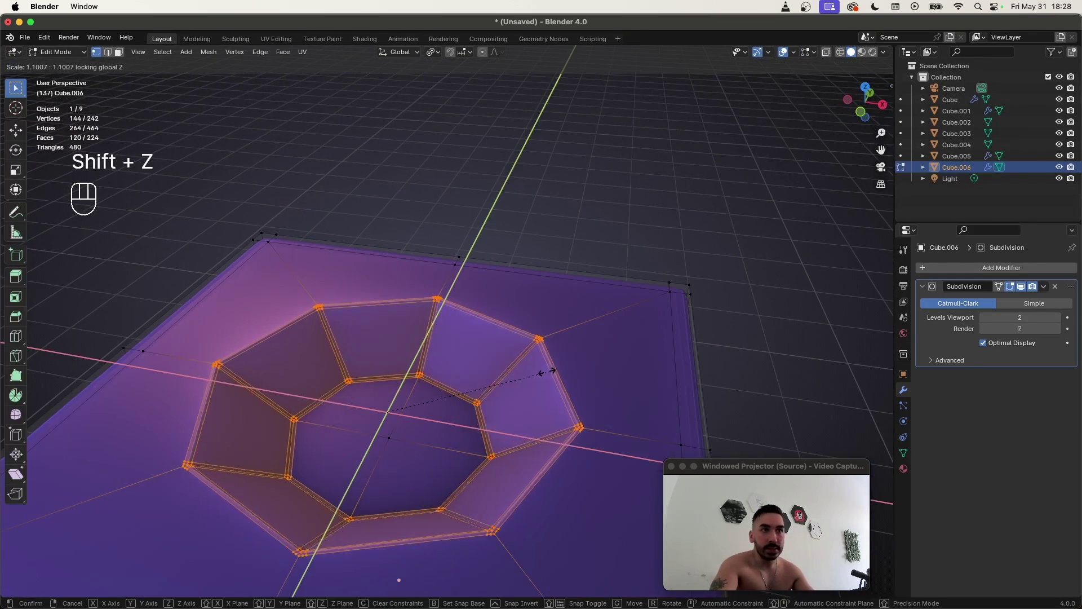
click(614, 364)
key(Tab)
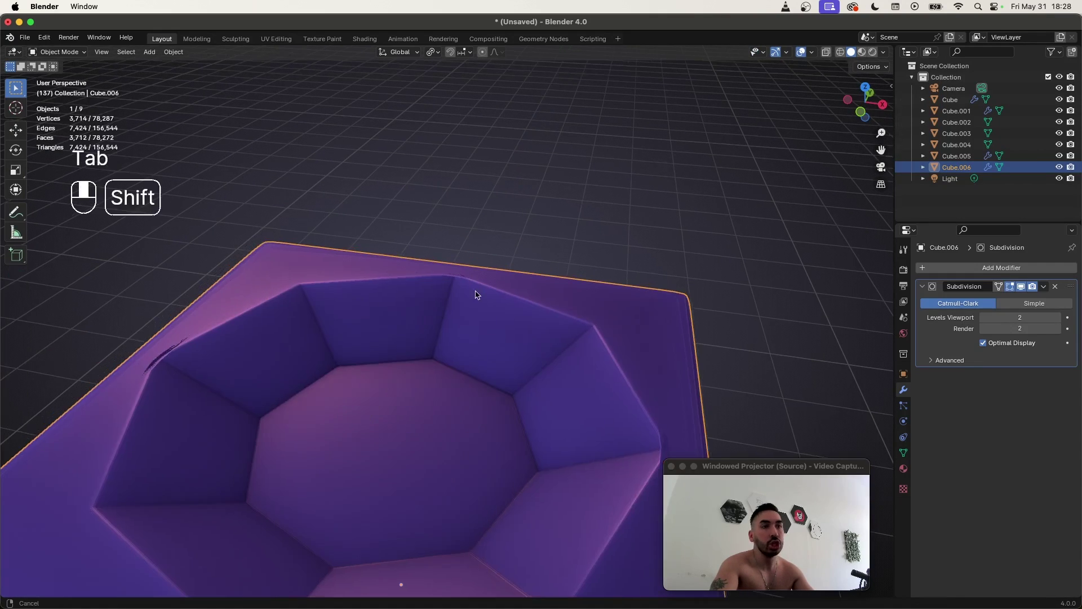
scroll(433, 290, up, 5)
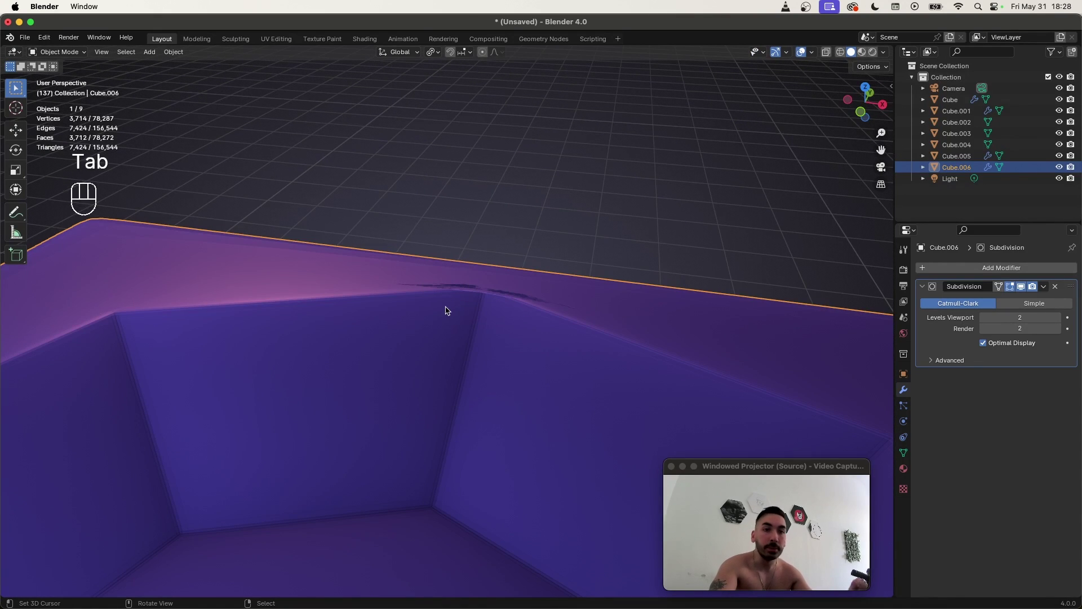
scroll(491, 296, down, 5)
scroll(442, 323, down, 2)
Scale the recess back down in the horizontal plane, keeping its height, and check its rim in object mode
key(Tab)
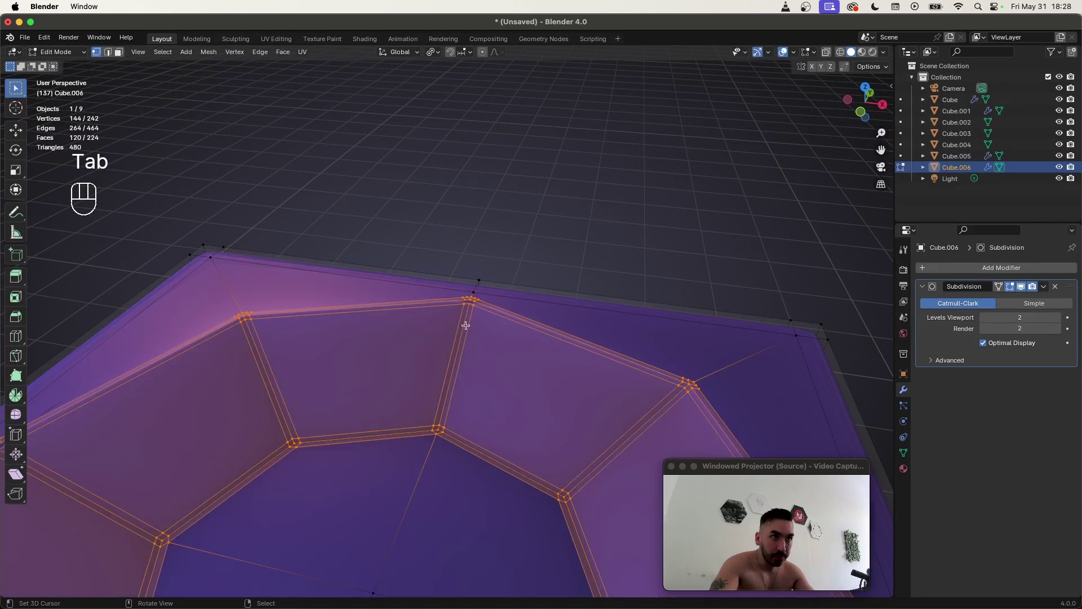
key(s)
key(shift+z)
click(580, 415)
key(Tab)
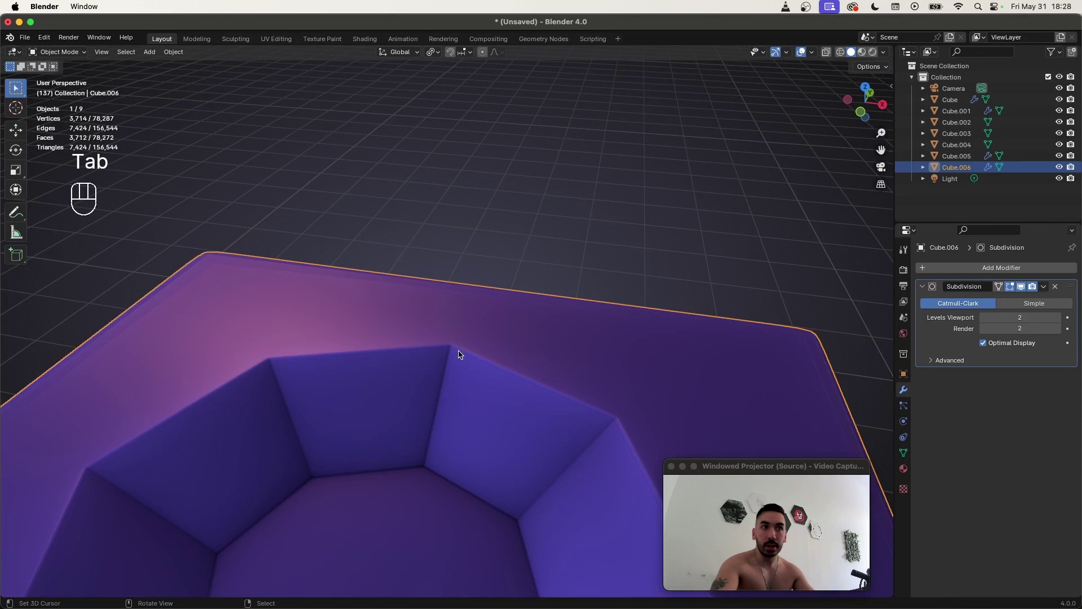
key(Tab)
key(Tab)
Lower the viewport subdivision level to 1, apply the Subdivision modifier and look at the resulting mesh in edit mode
scroll(478, 362, down, 5)
click(984, 318)
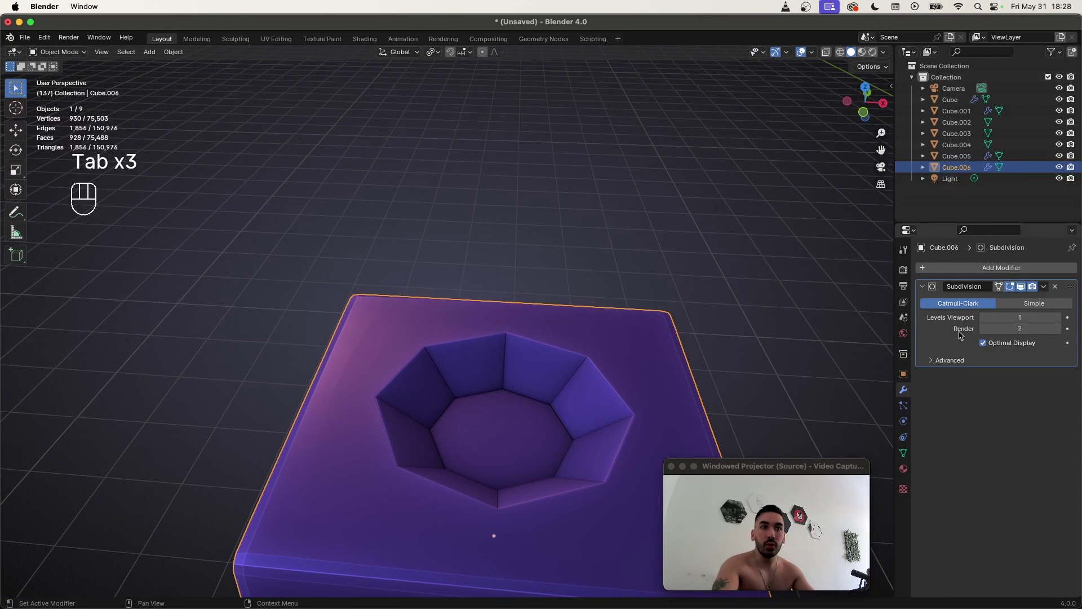
key(super+z)
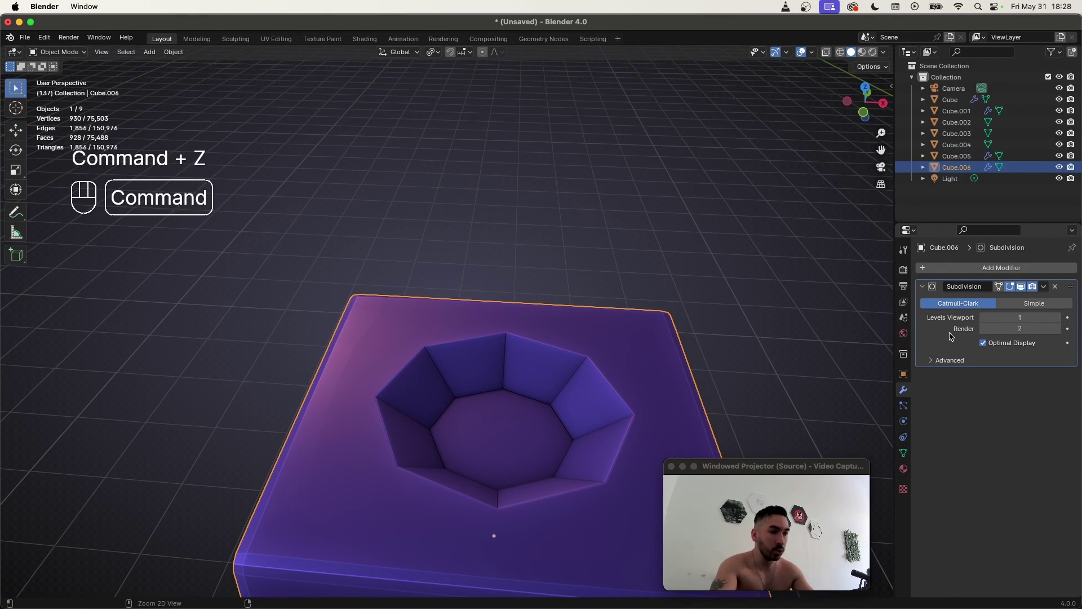
key(super+a)
key(Tab)
scroll(577, 339, up, 4)
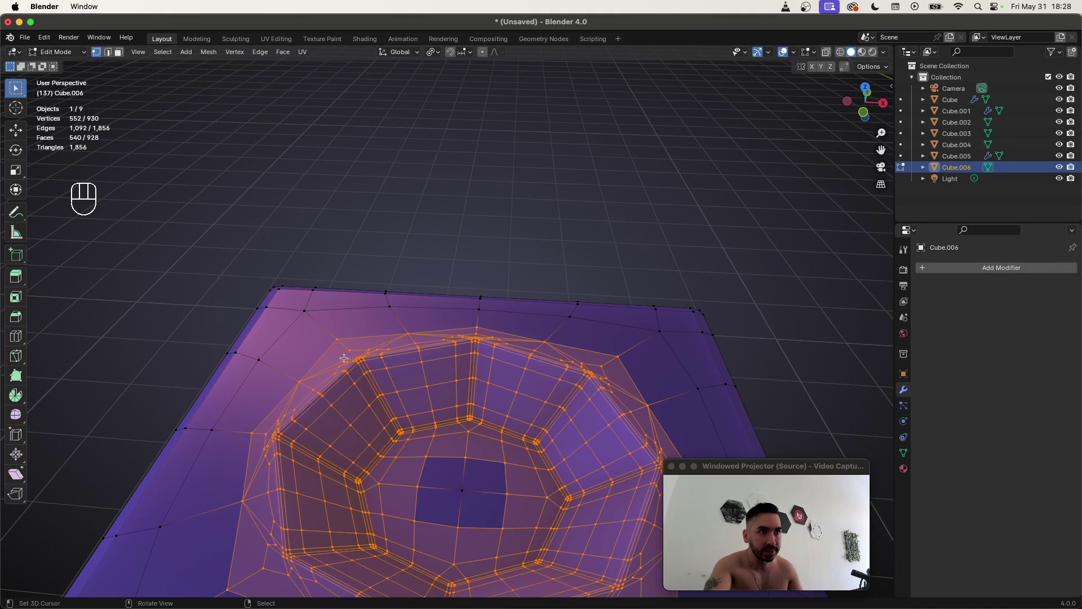
scroll(417, 377, down, 3)
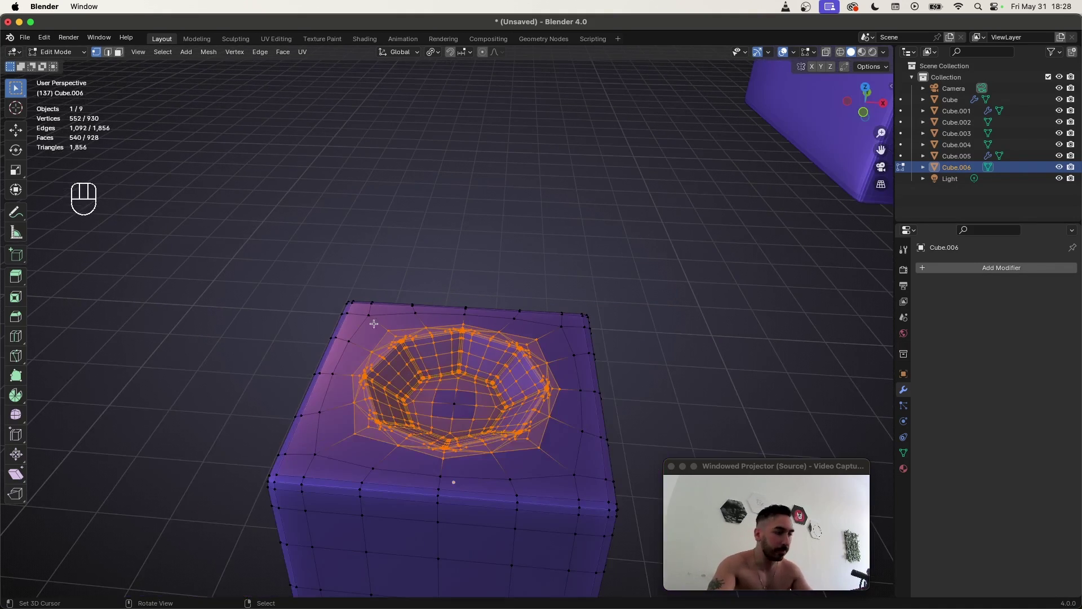
Undo the applied Subdivision modifier and the change to its viewport level
key(super+z)
key(super+z)
key(super+z)
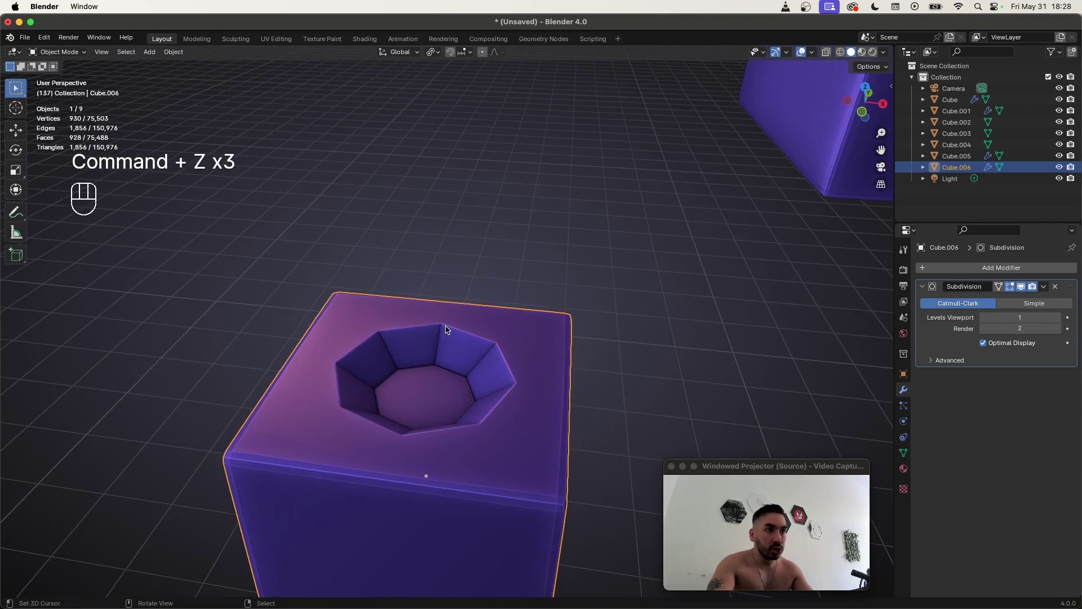
key(Tab)
key(Tab)
key(super+z)
key(super+z)
key(super+z)
key(super+z)
key(super+z)
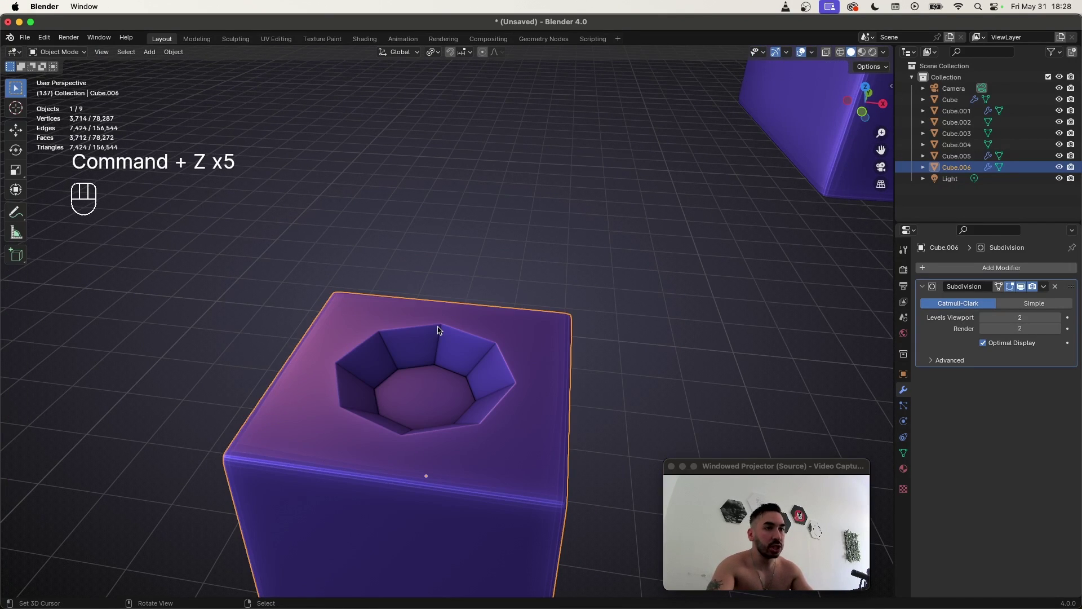
Undo the horizontal scalings of the recess
key(super+z)
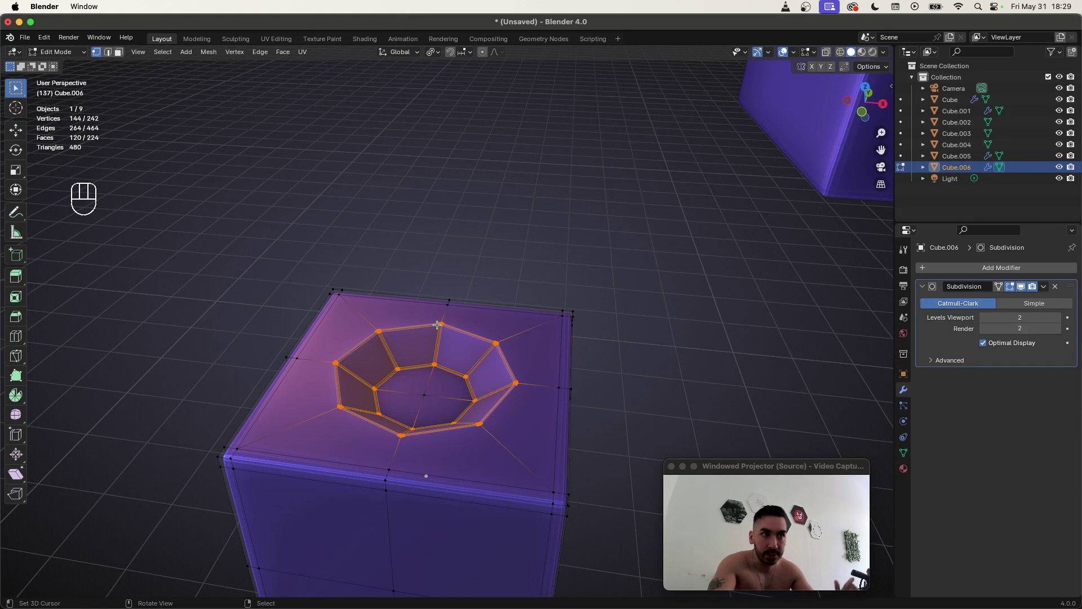
scroll(437, 325, up, 5)
key(super+z)
key(super+z)
key(super+z)
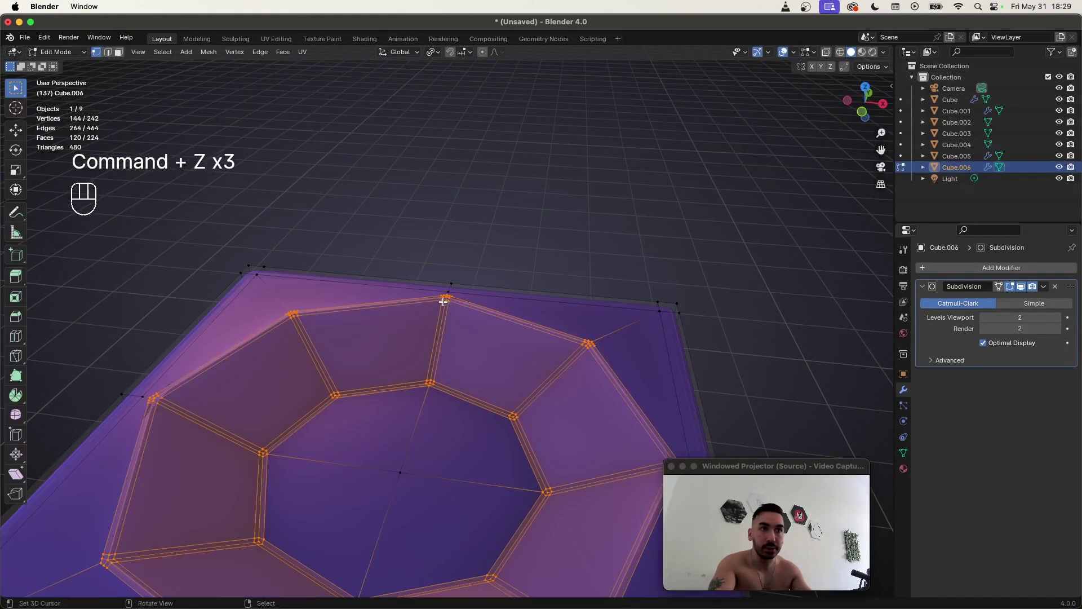
key(super+z)
key(super+z)
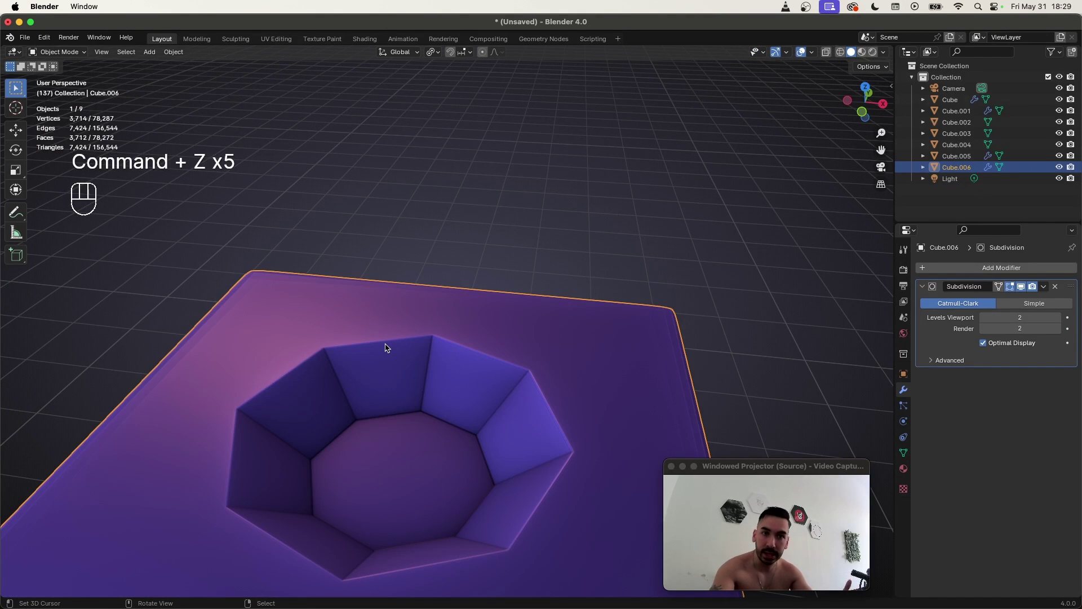
Snap the 3D cursor to the selected recessed cube
scroll(386, 348, down, 8)
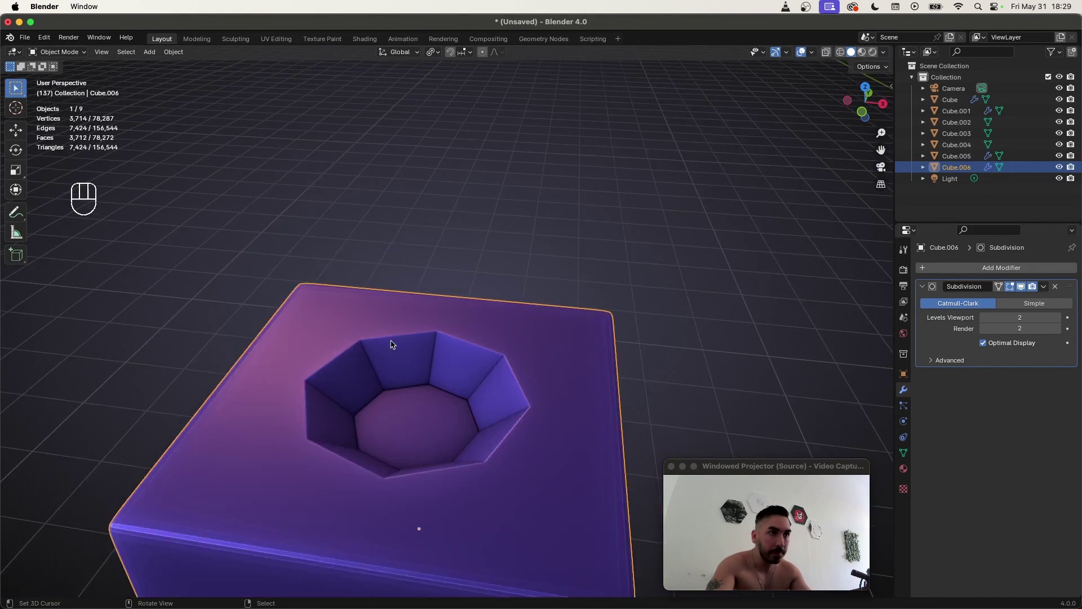
key(shift+s)
click(462, 427)
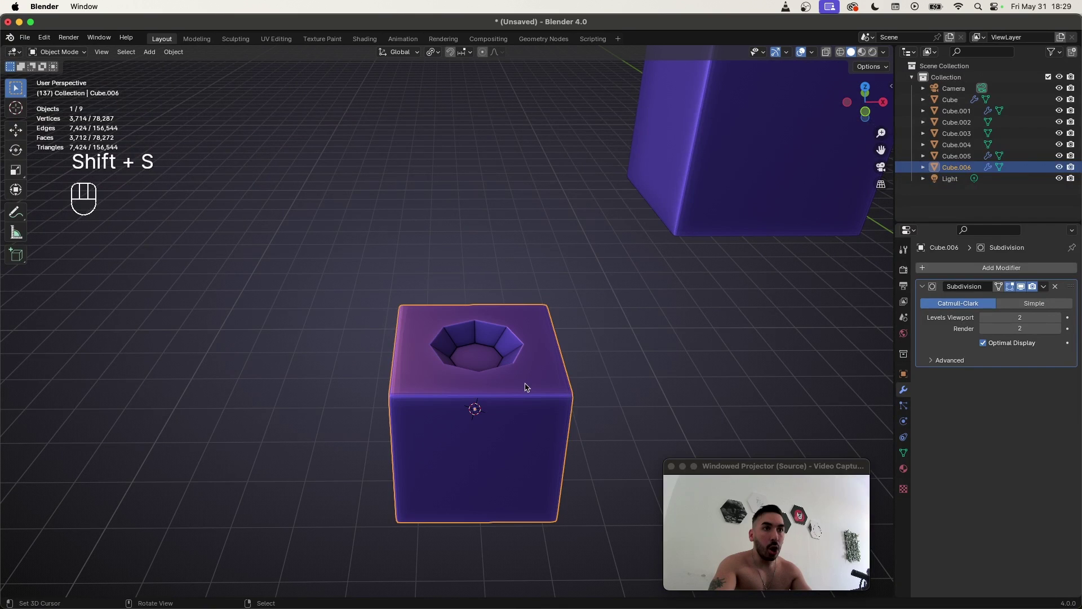
key(g)
right_click(509, 355)
scroll(509, 355, down, 3)
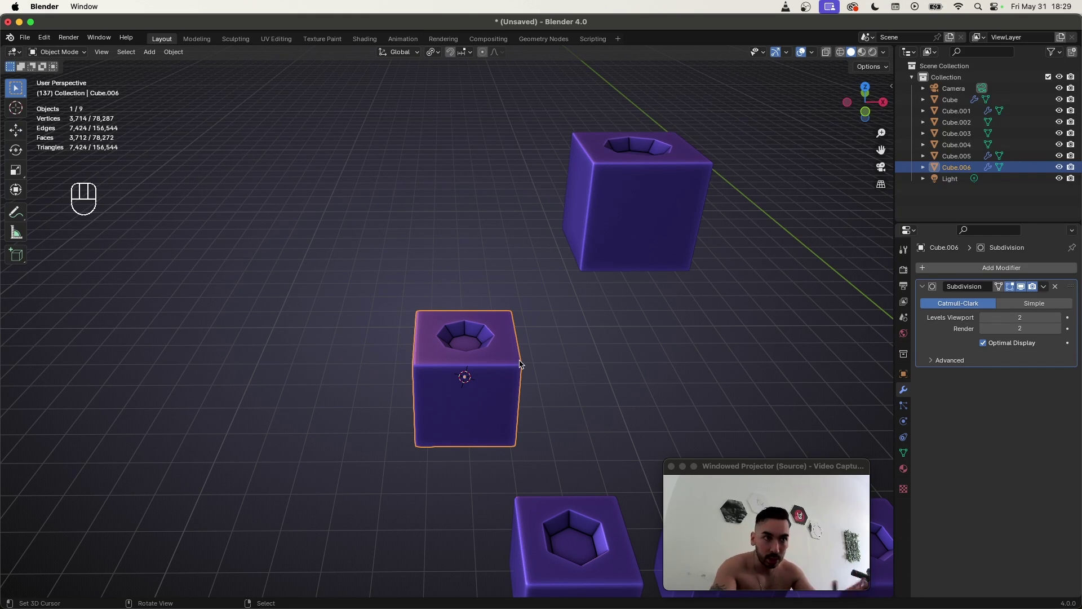
Add a new cube mesh and place it beside the recessed cube
key(shift+a)
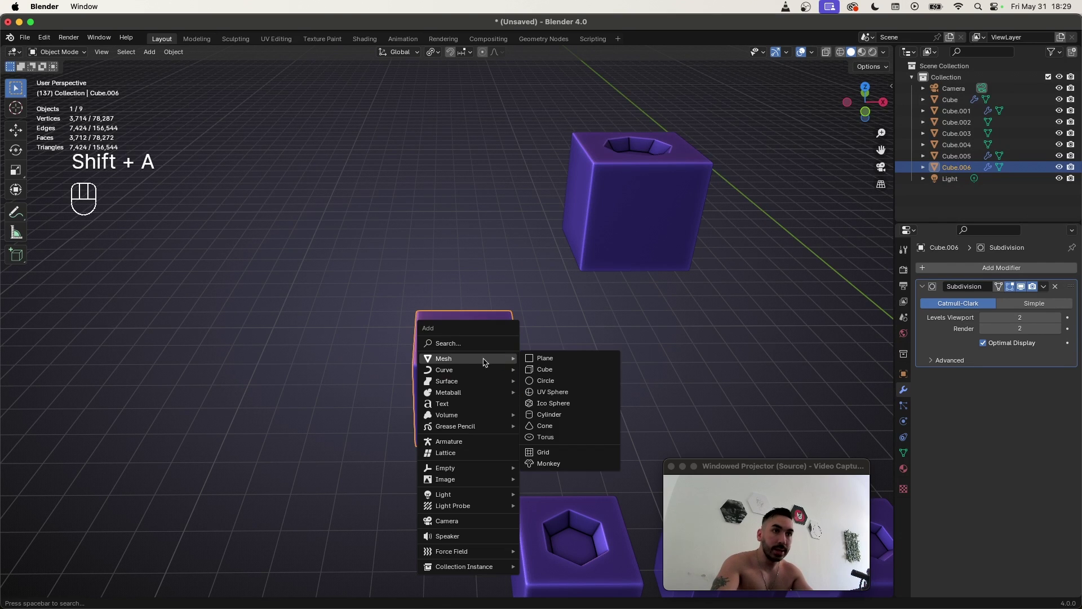
click(541, 371)
key(g)
click(369, 336)
Select the recessed cube and look at its mesh in edit mode for comparison
click(472, 339)
scroll(472, 338, up, 4)
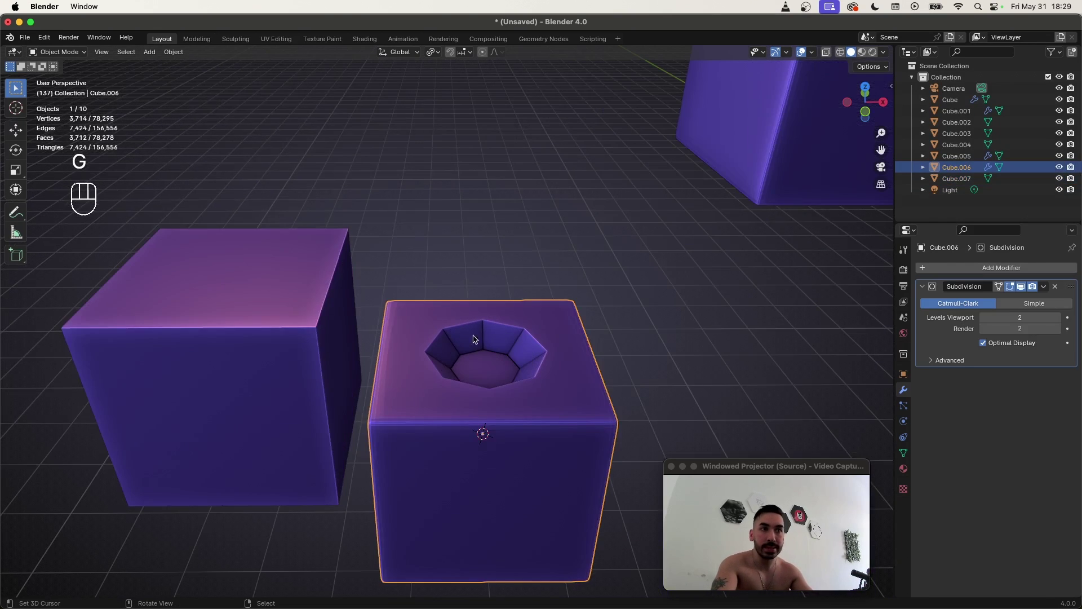
scroll(472, 337, up, 3)
key(Tab)
key(Tab)
scroll(482, 334, down, 5)
Subdivide the whole mesh of the new cube three times with one cut each
right_click(292, 310)
shift+middle_drag(291, 309, 388, 324)
right_click(528, 343)
right_click(350, 300)
key(Tab)
scroll(389, 323, up, 2)
key(w)
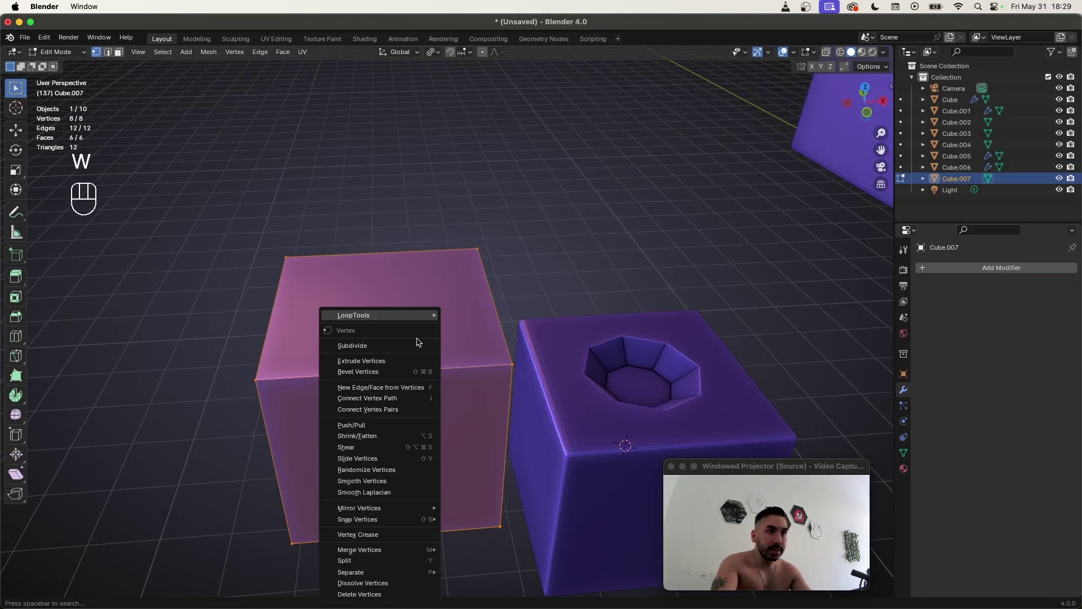
click(389, 343)
key(w)
click(410, 345)
key(w)
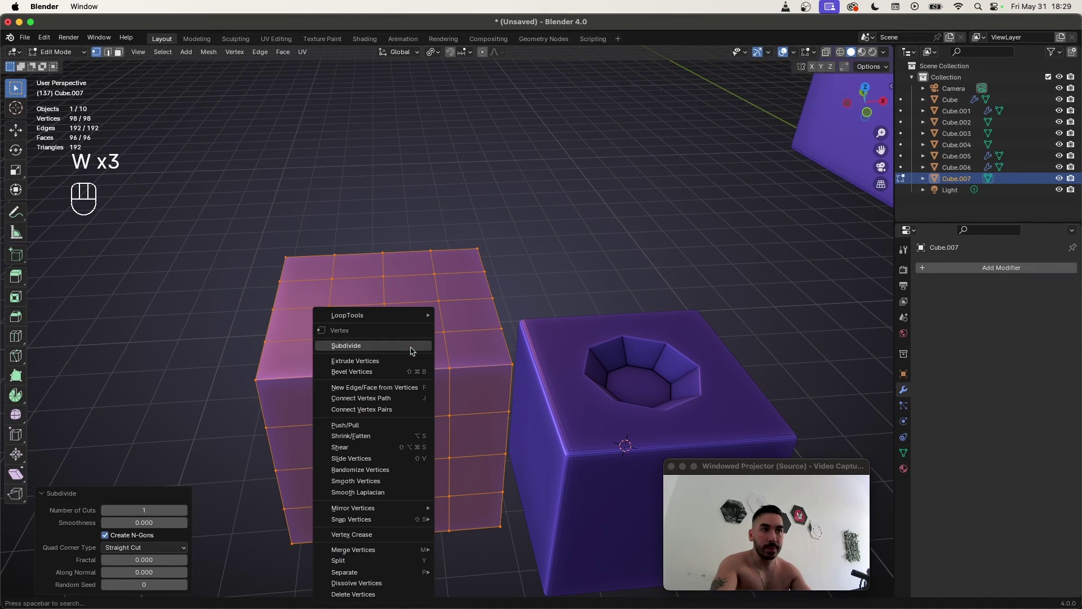
click(398, 339)
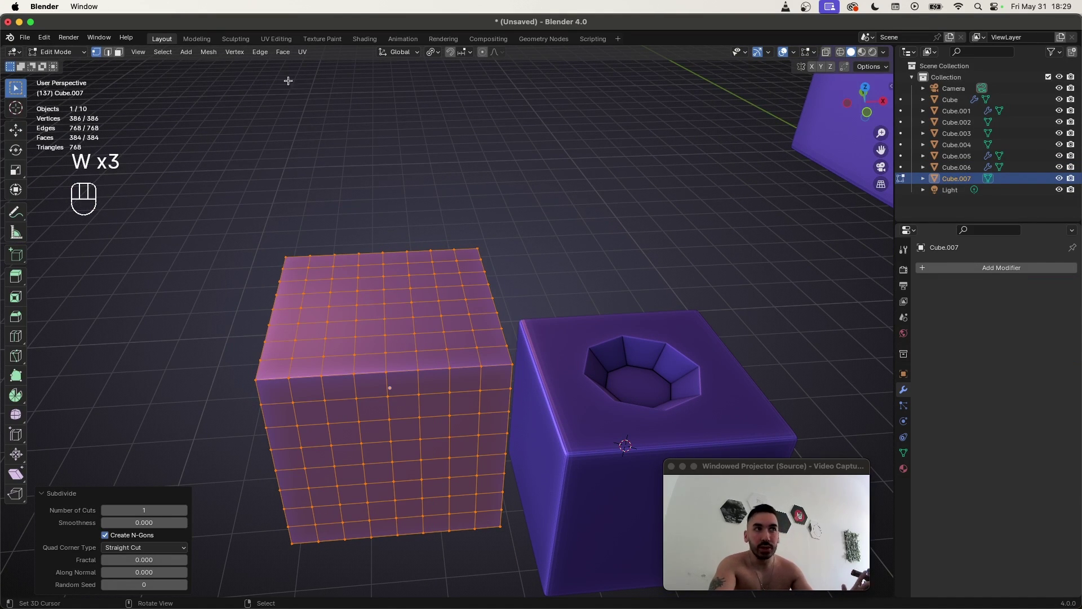
click(260, 52)
click(264, 62)
right_click(262, 55)
key(super+z)
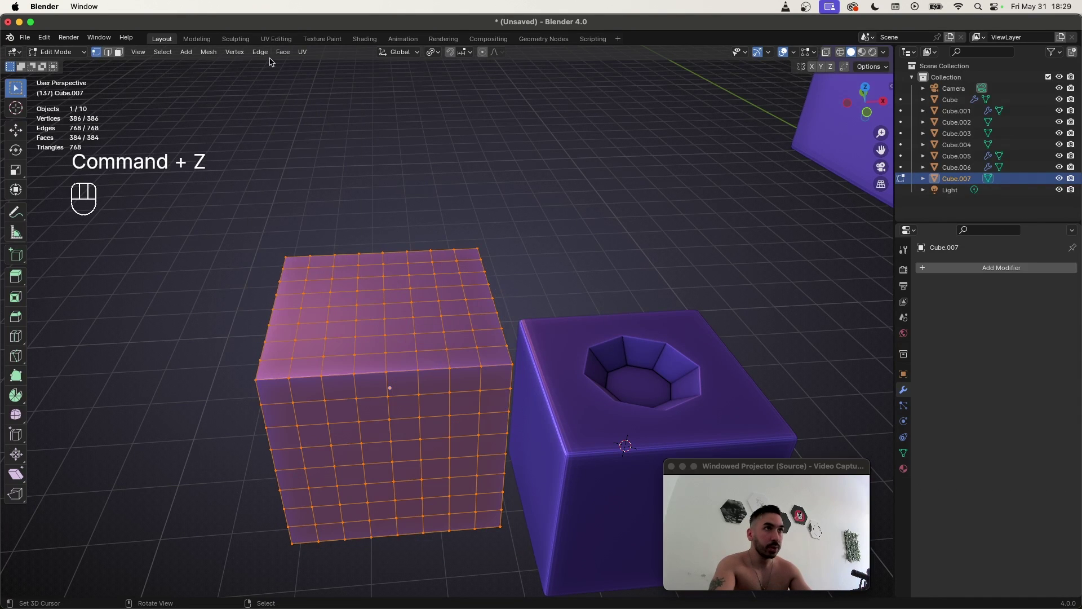
click(261, 52)
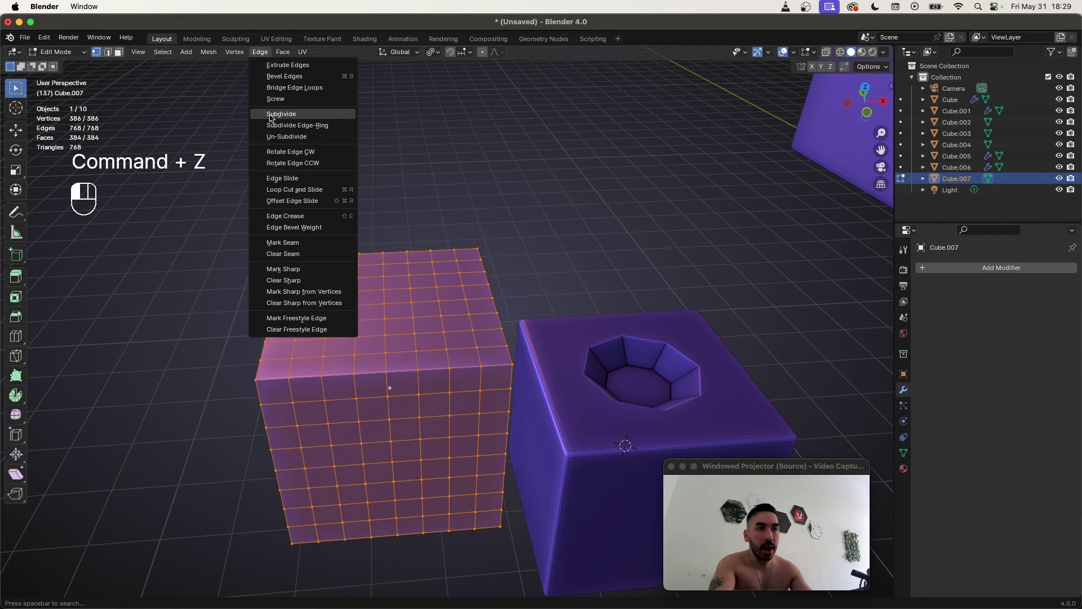
Delete the inner six-by-six block of faces on the new cube's top, leaving a one-face-wide border
shift+middle_drag(350, 332, 381, 348)
key(3)
click(351, 290)
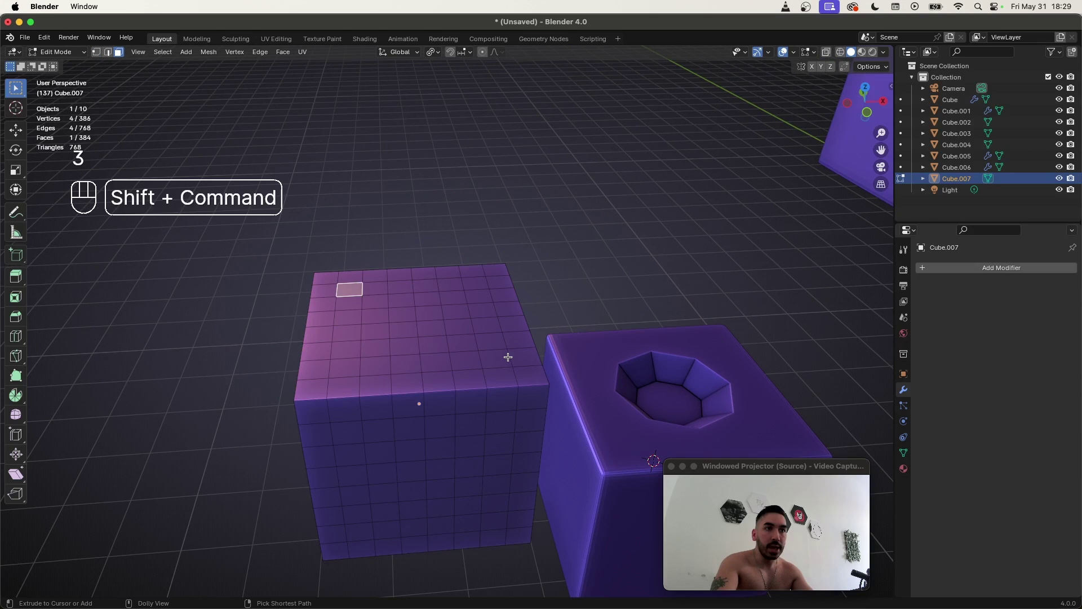
shift+super+click(495, 357)
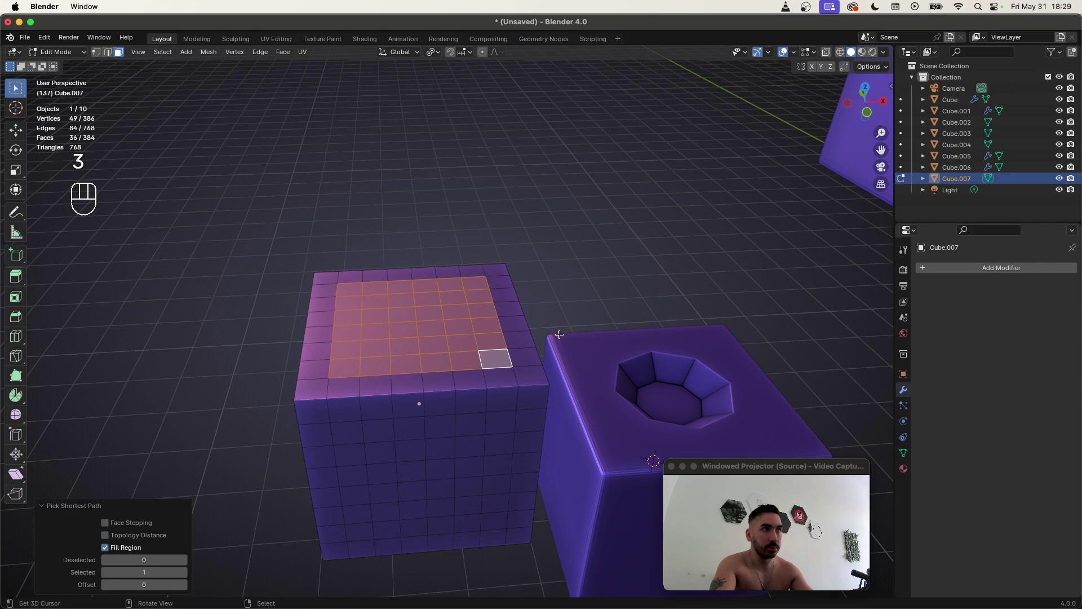
key(x)
key(w)
key(x)
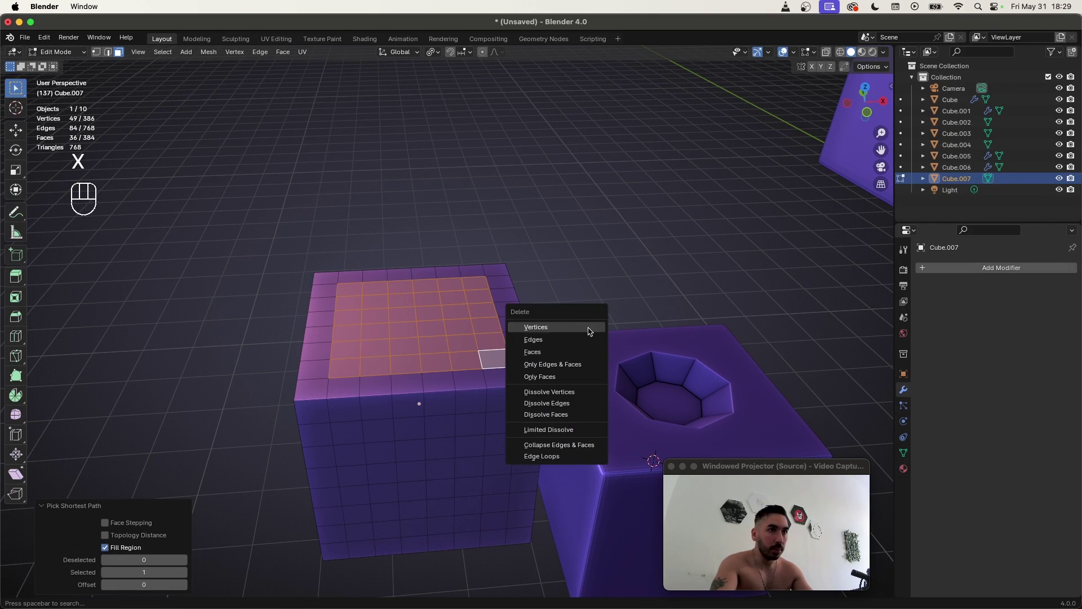
click(341, 292)
shift+super+click(496, 347)
key(x)
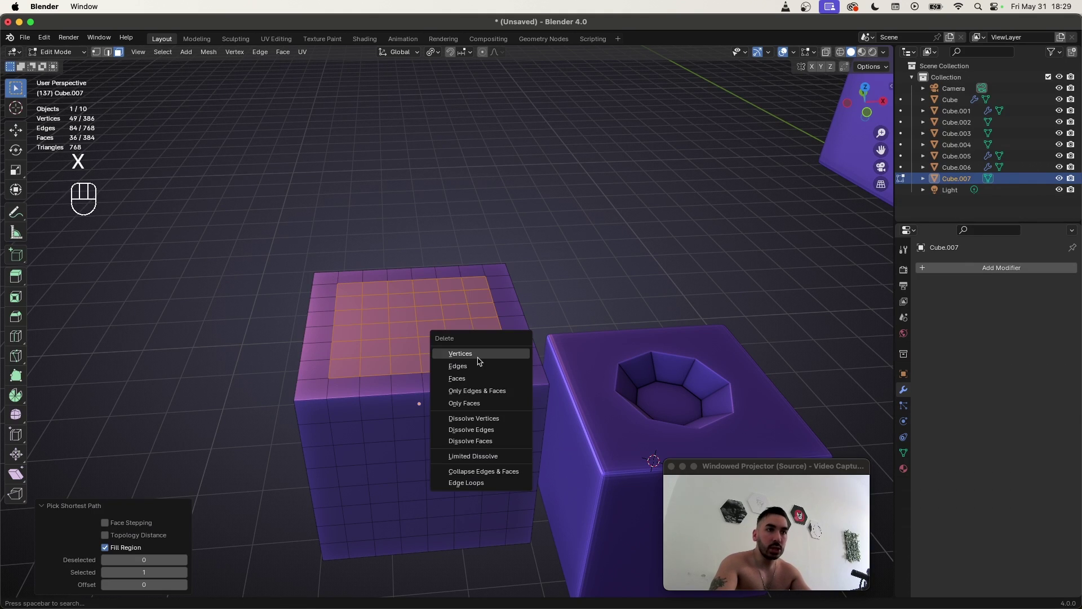
click(457, 378)
Select the edge loop around the square opening and check its edge count in the viewport statistics
key(2)
alt+click(349, 279)
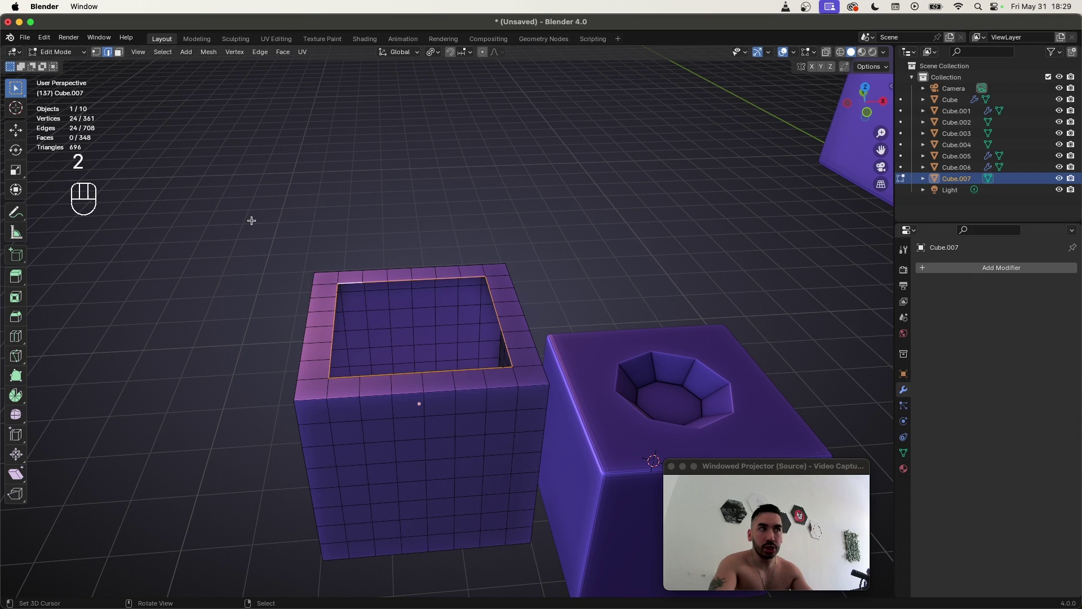
click(795, 52)
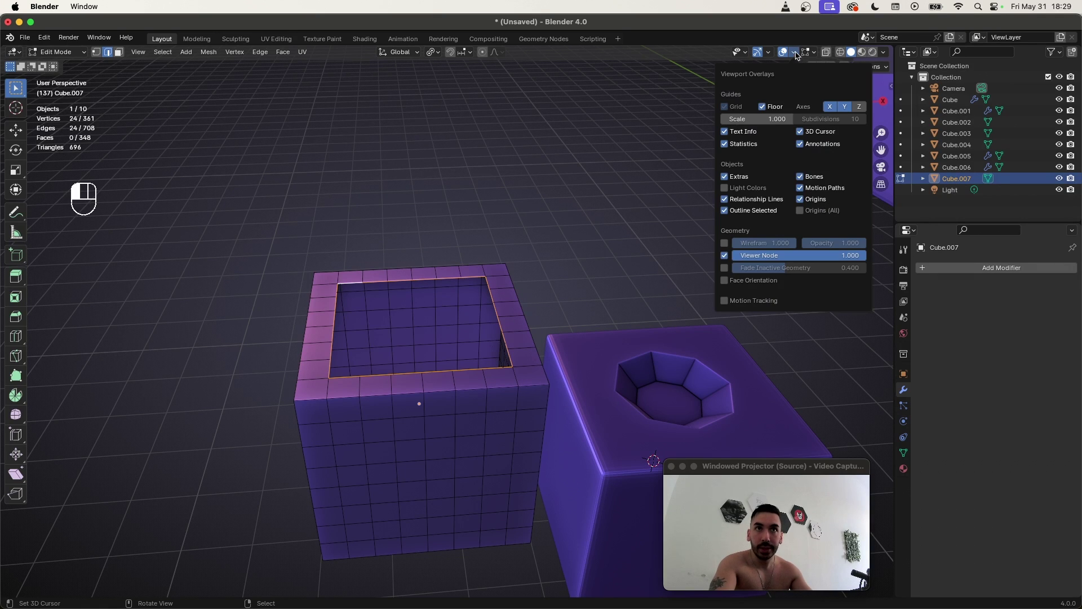
click(739, 144)
click(738, 145)
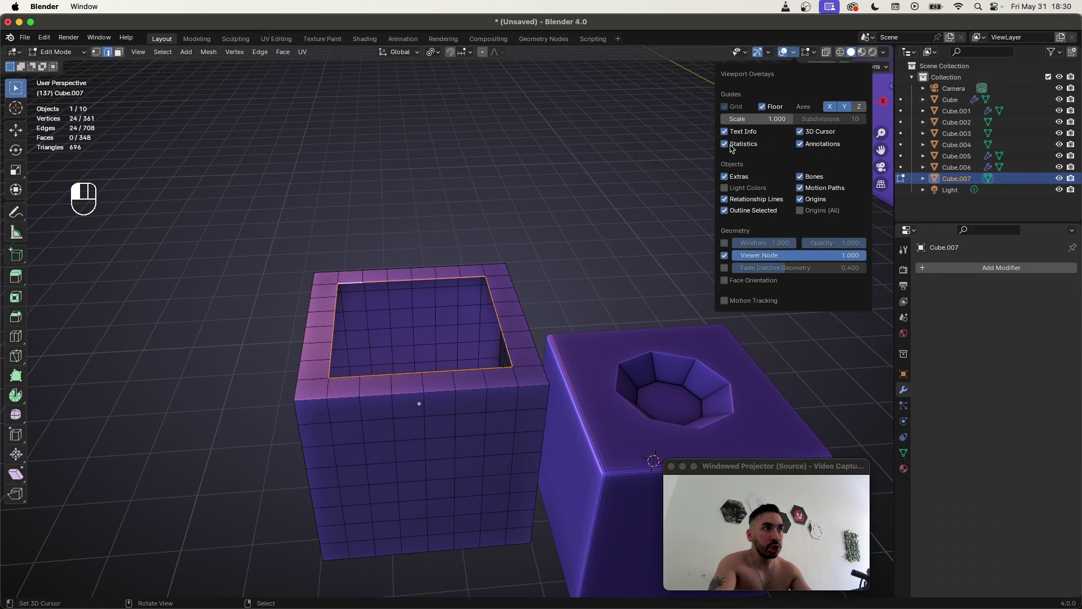
scroll(500, 207, down, 5)
shift+middle_drag(563, 295, 558, 332)
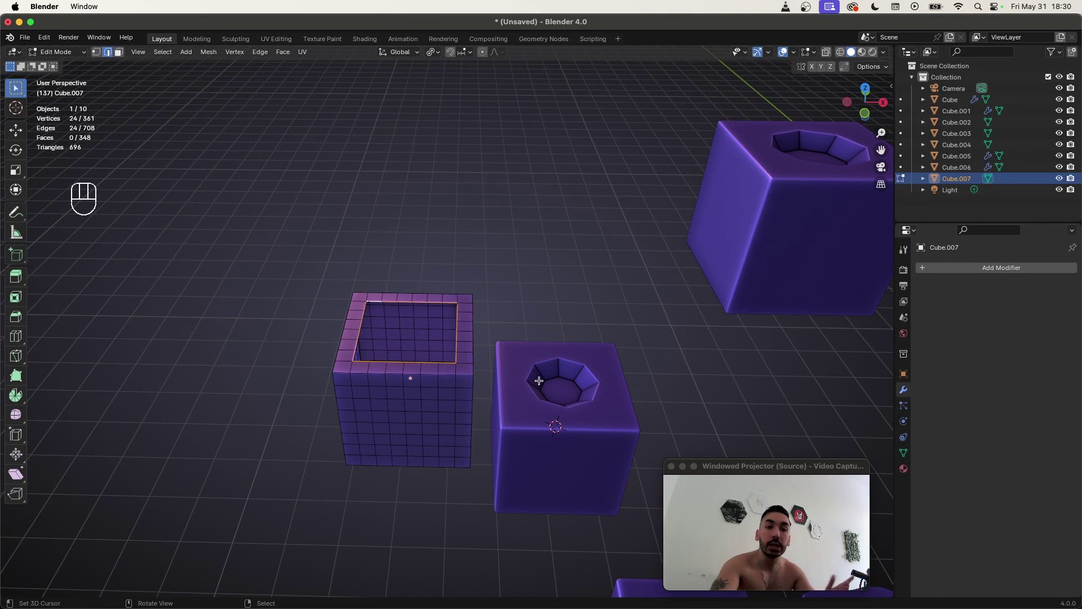
scroll(539, 381, up, 2)
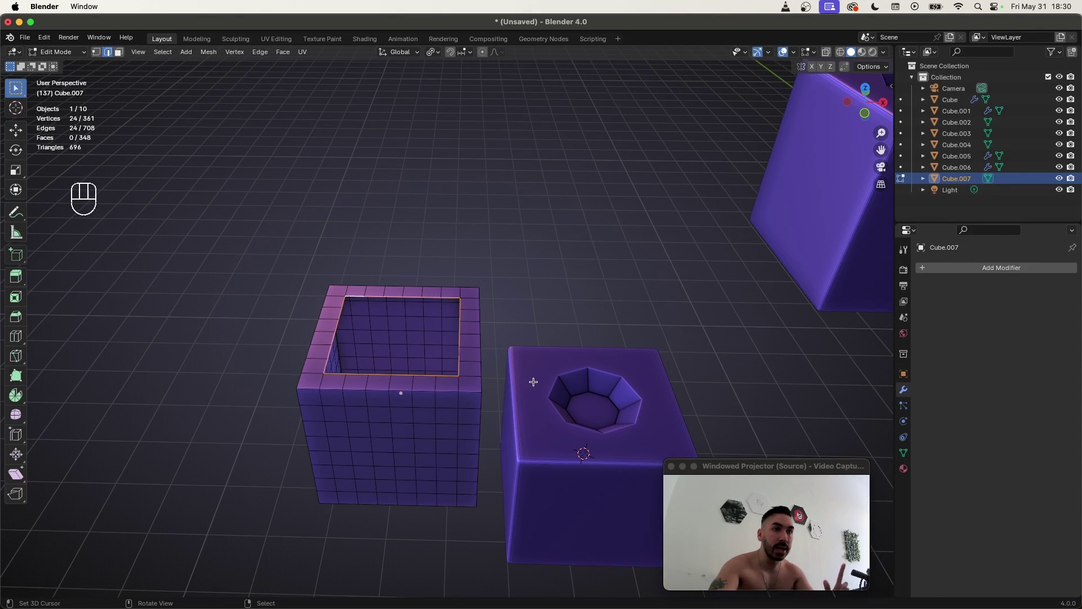
scroll(400, 330, up, 3)
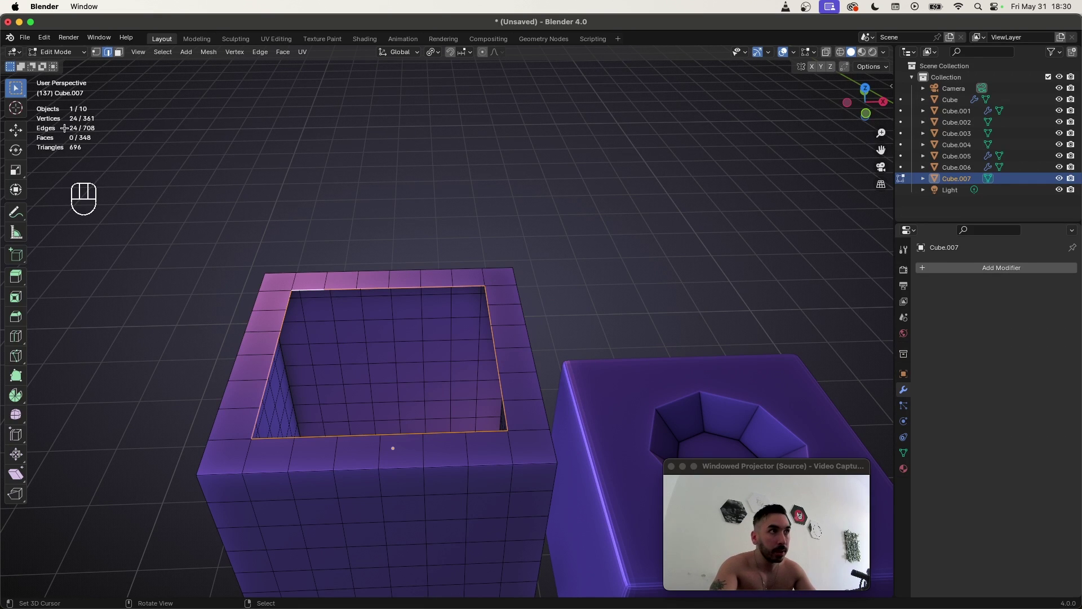
mouse_move(69, 130)
middle_down()
mouse_move(79, 135)
mouse_move(64, 131)
middle_up()
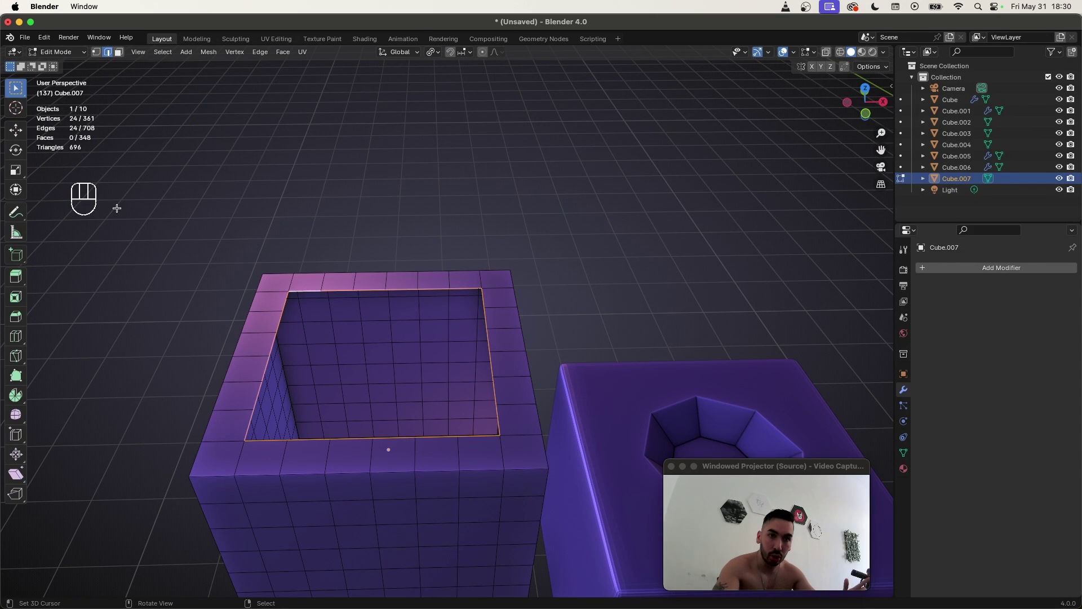
middle_drag(323, 307, 416, 333)
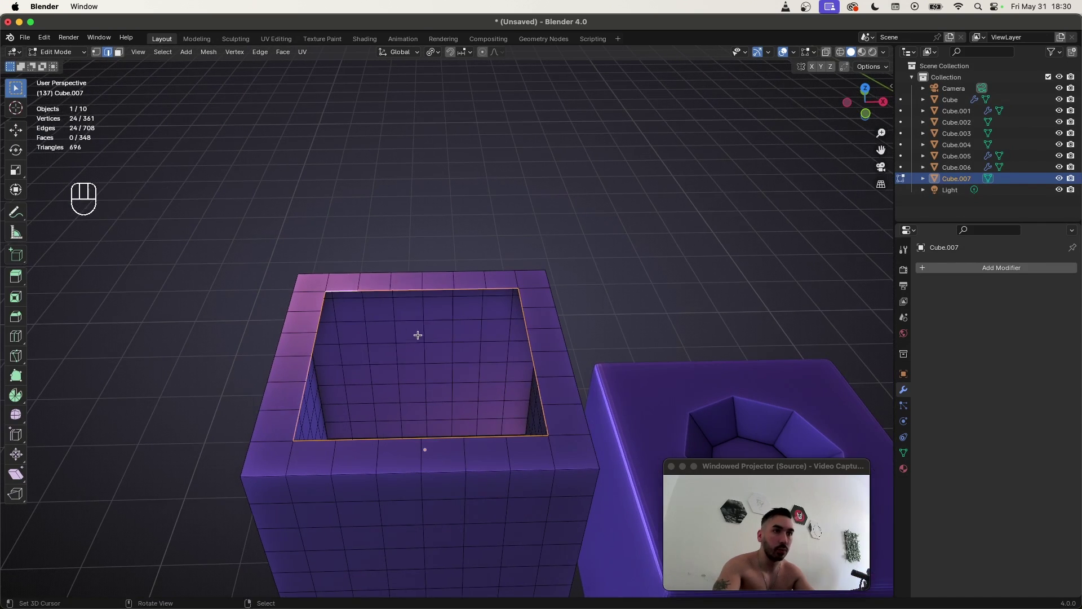
Snap the 3D cursor to the centre of the selected opening loop
key(shift+s)
click(426, 337)
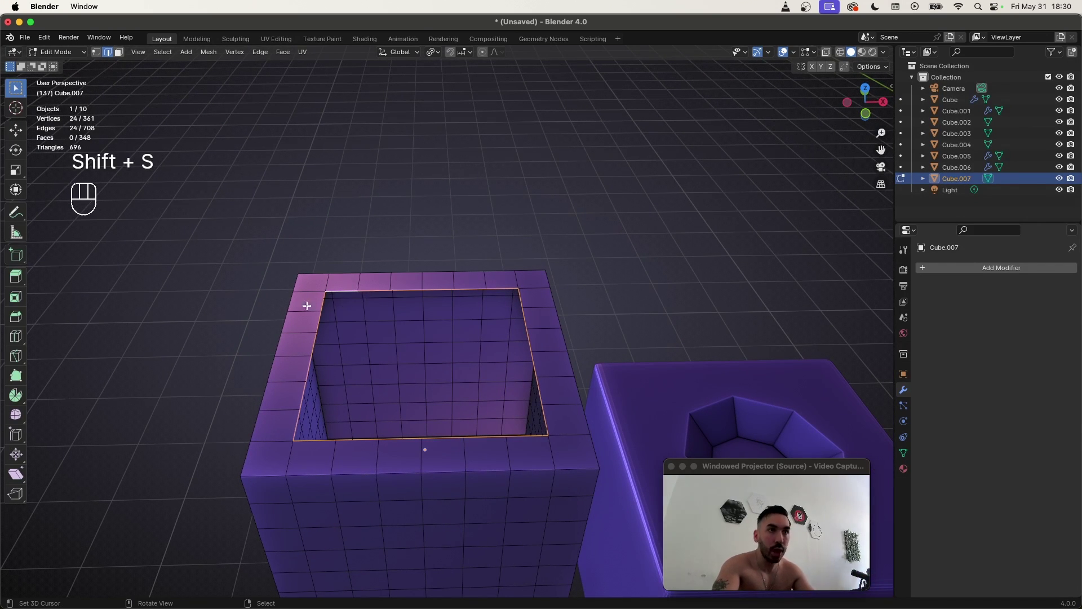
key(shift+s)
click(416, 364)
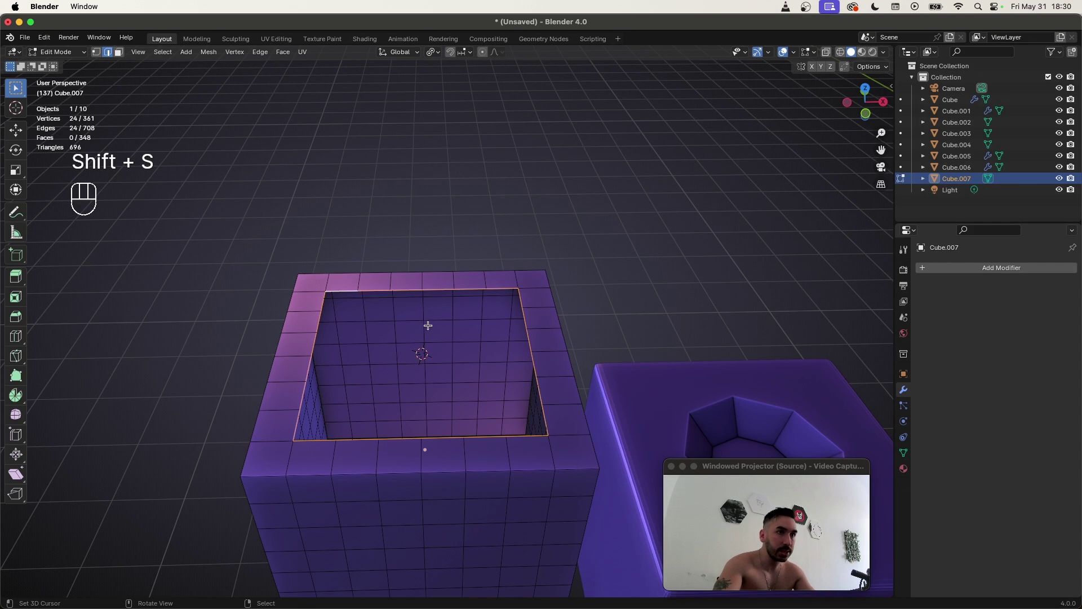
Add a six-vertex circle with 1 m radius at the 3D cursor and scale it to about 0.56
scroll(428, 325, down, 2)
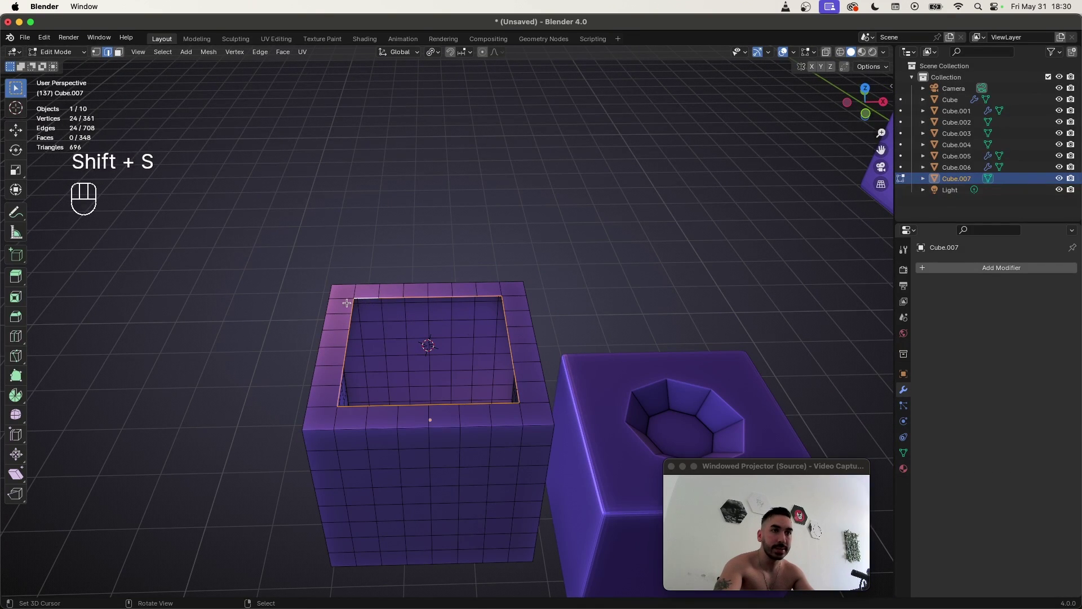
scroll(389, 334, up, 2)
key(shift+a)
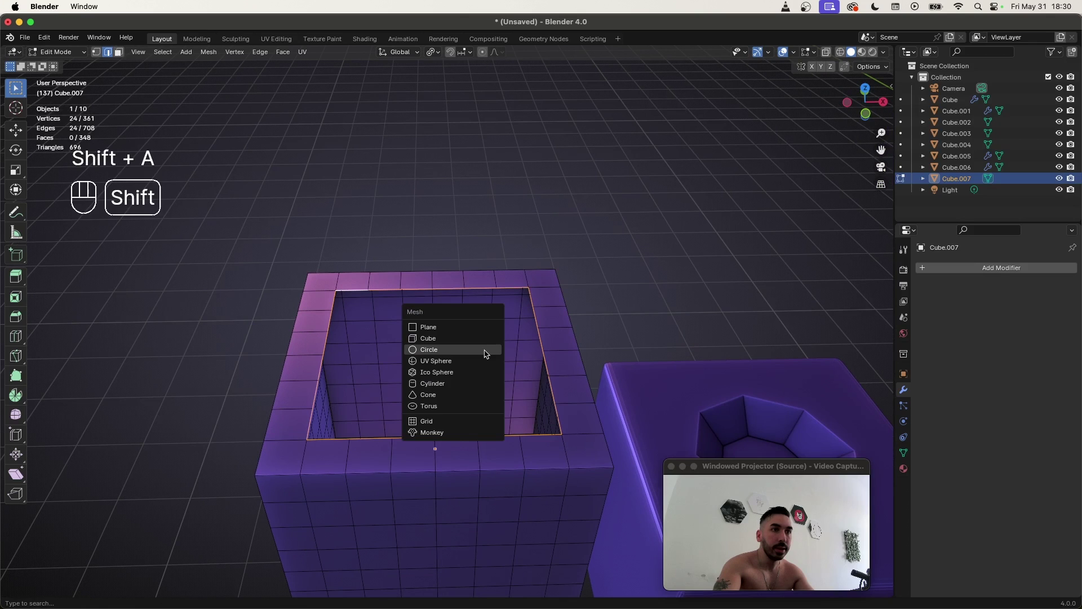
click(469, 352)
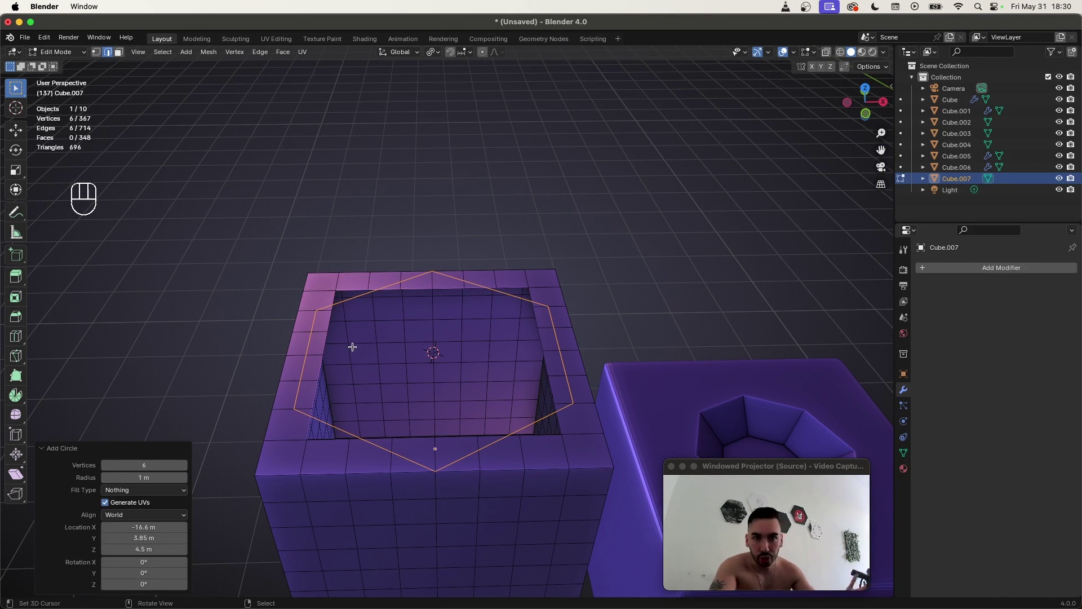
key(1)
key(s)
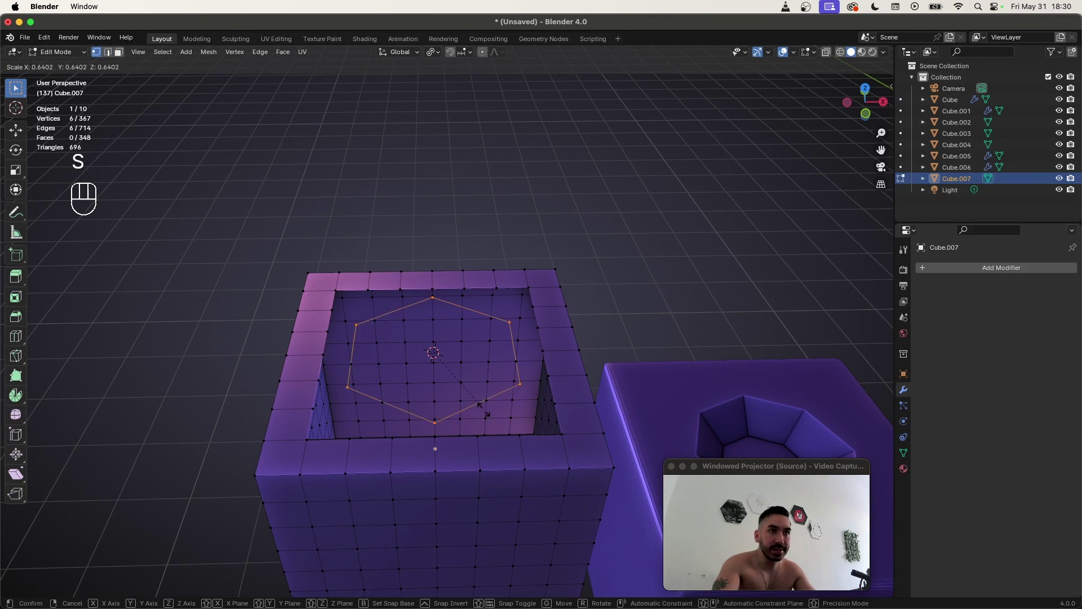
click(450, 343)
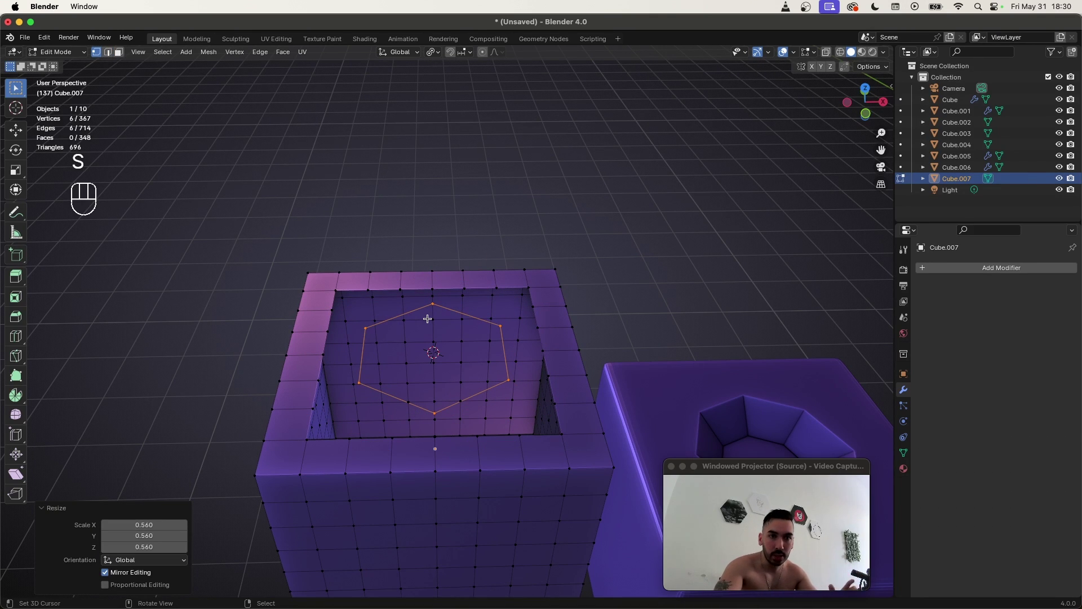
scroll(368, 322, up, 2)
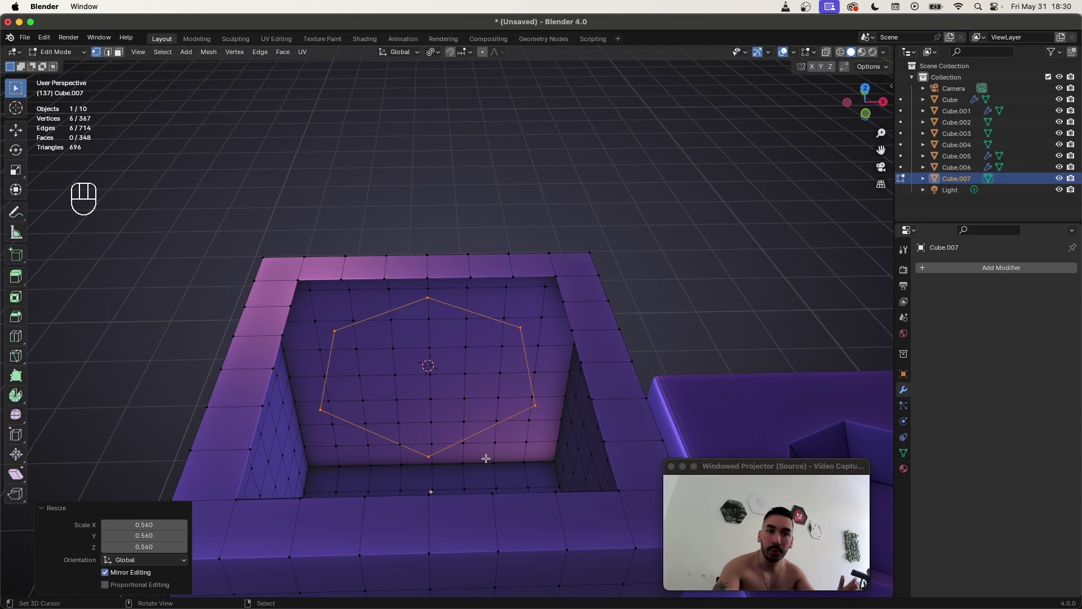
scroll(469, 367, down, 3)
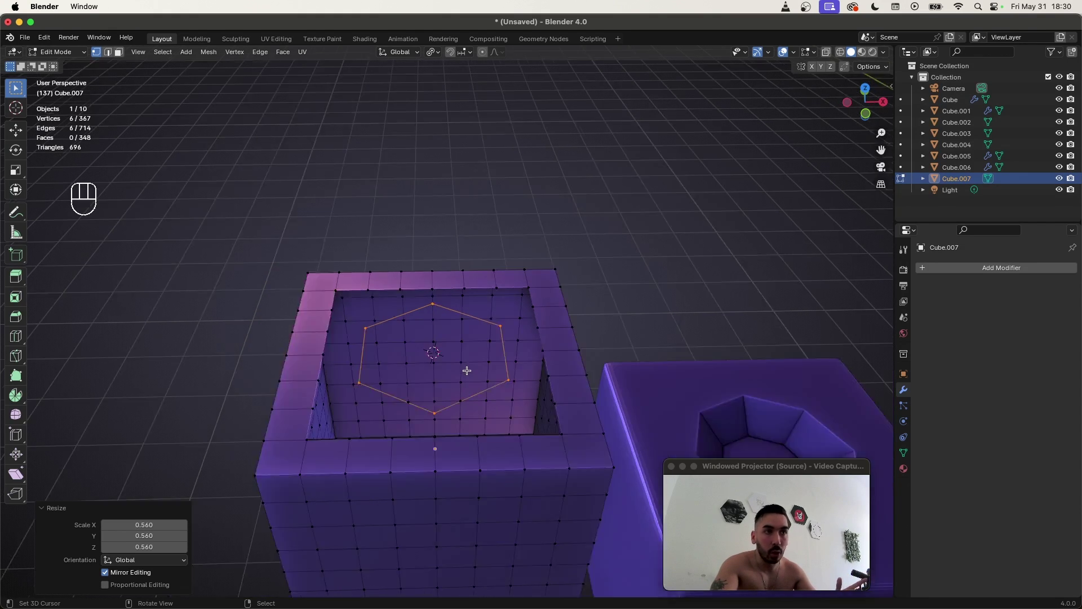
Try subdividing the hexagon's edges with two cuts and select the resulting edge loop
scroll(465, 358, up, 3)
key(w)
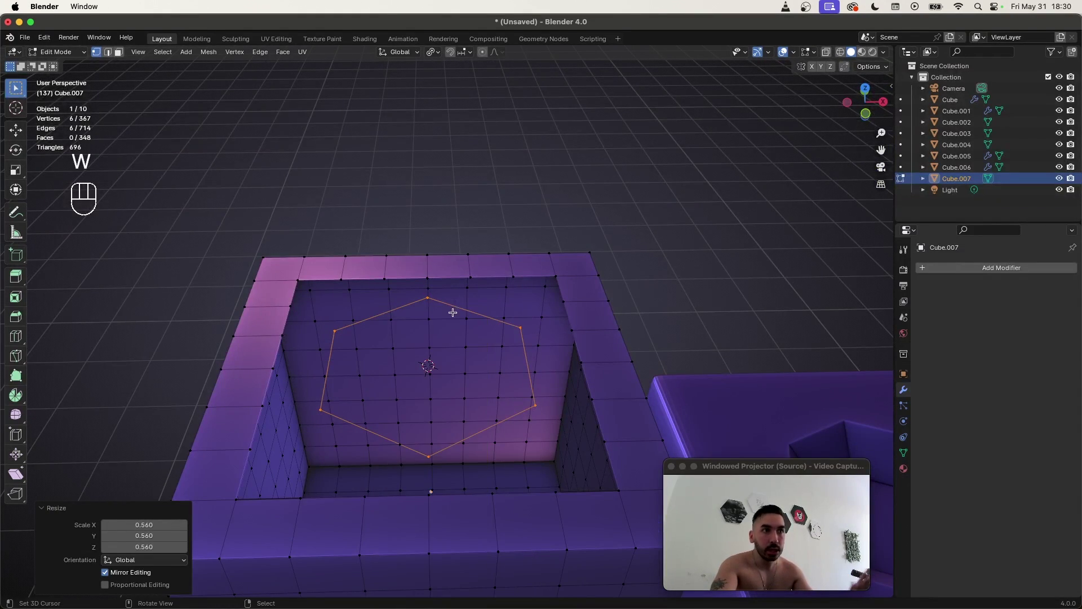
key(w)
click(421, 339)
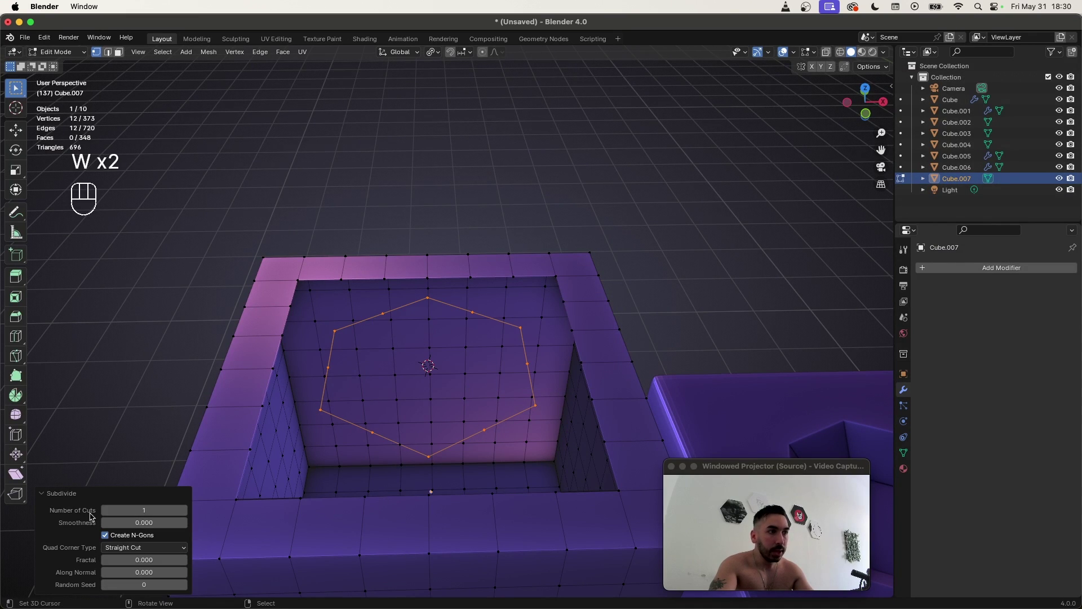
click(184, 511)
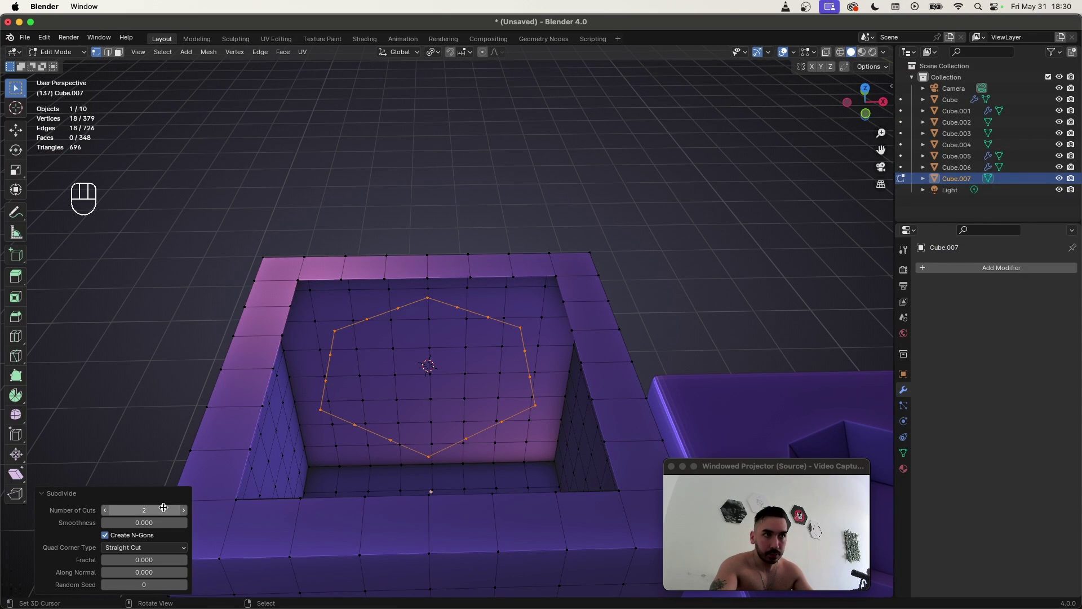
key(2)
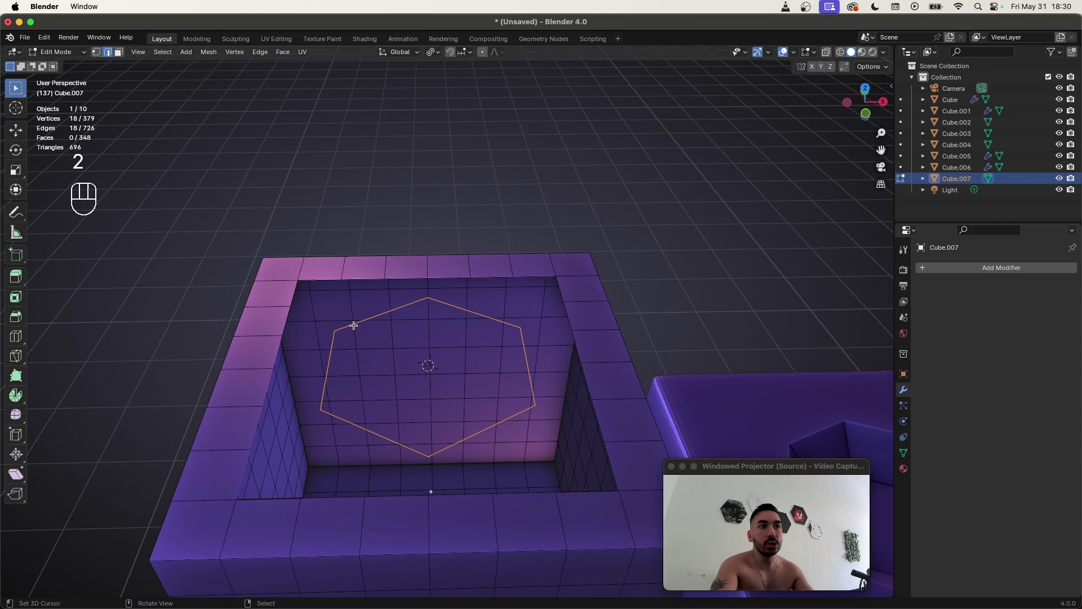
click(354, 320)
alt+click(357, 321)
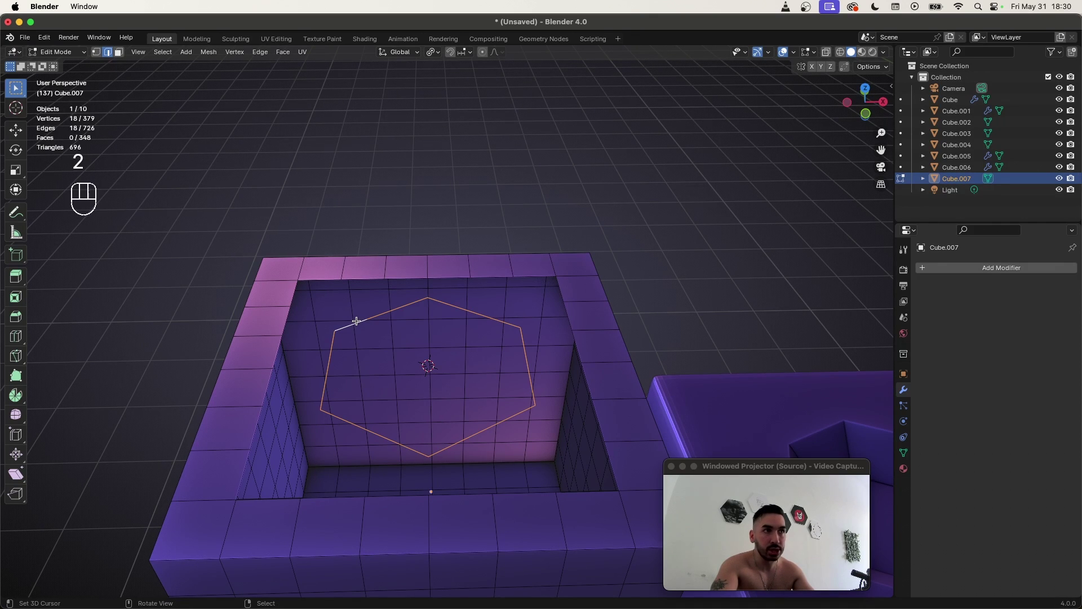
Undo the two-cut subdivision of the hexagon
key(super+z)
key(super+z)
key(super+z)
key(super+z)
key(super+z)
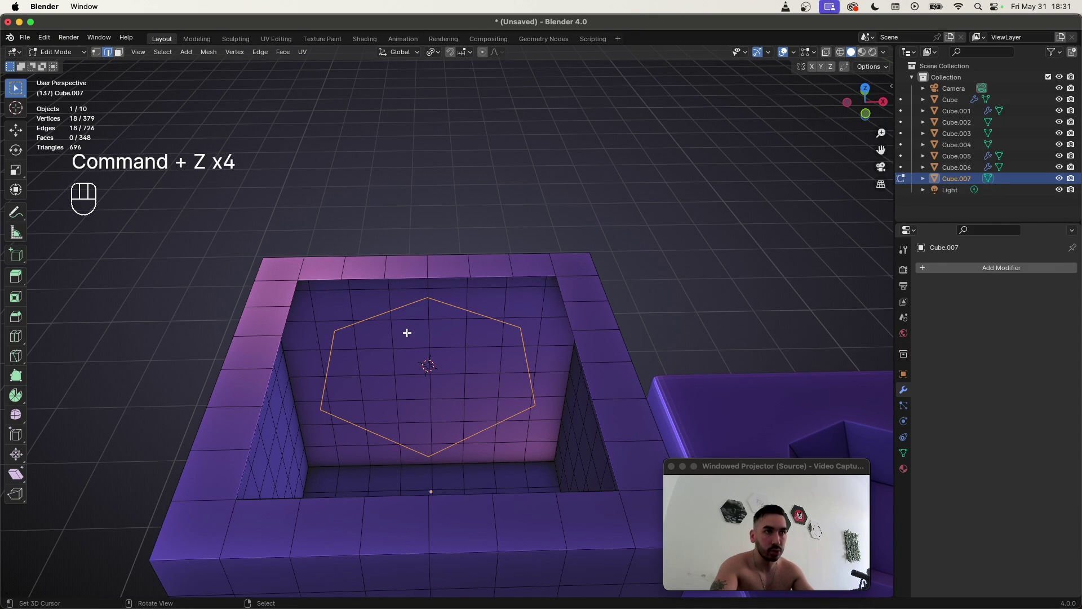
key(super+z)
Subdivide the hexagon's edges with three cuts
key(w)
click(431, 335)
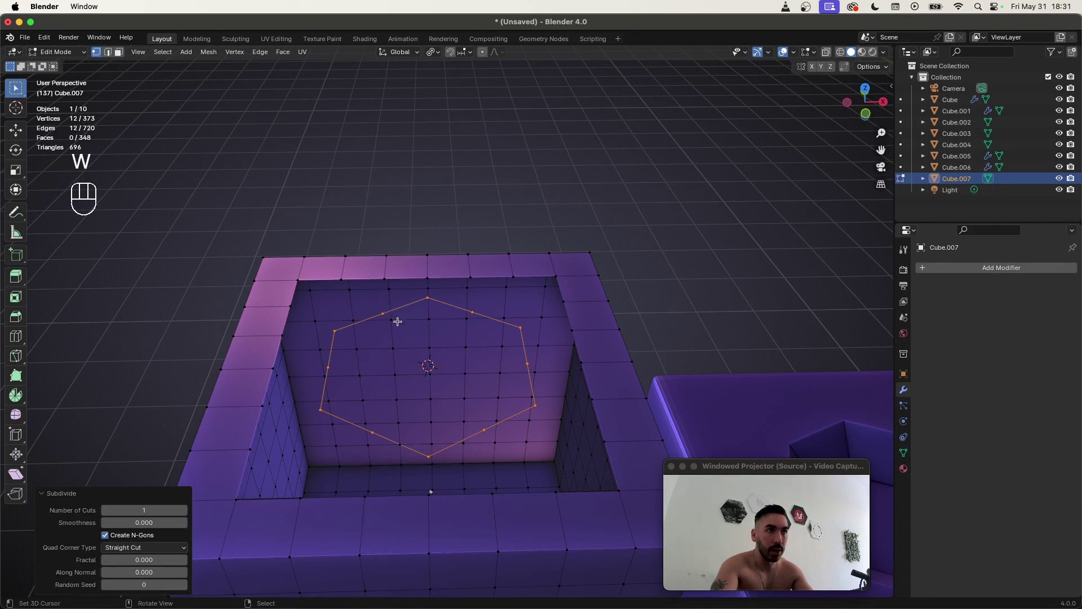
click(184, 510)
click(184, 510)
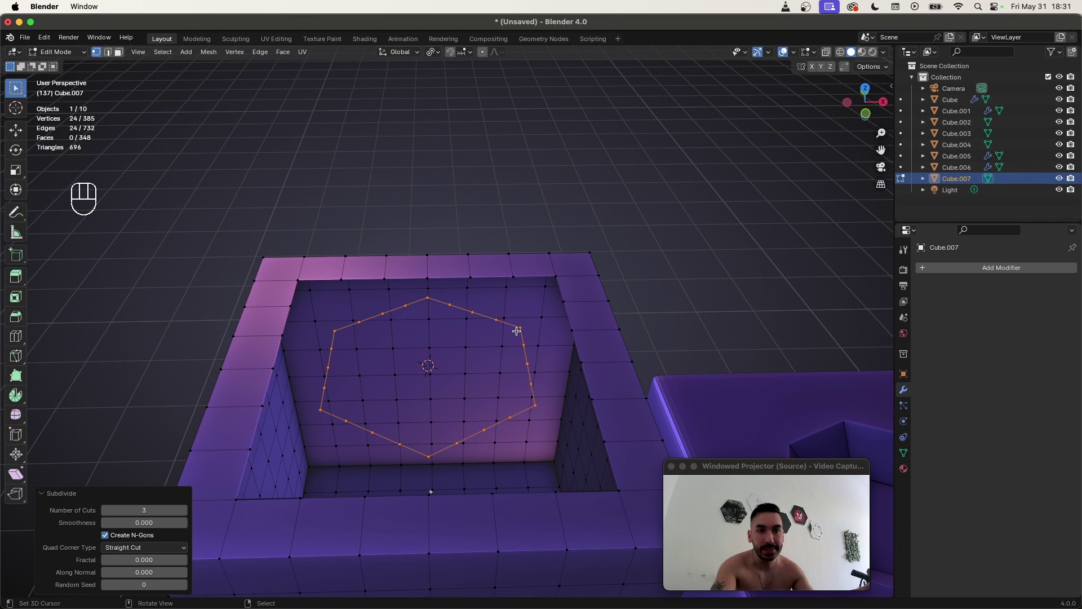
Select the hexagon loop and the square opening's edge loop and bridge them with faces
key(2)
alt+right_click(397, 313)
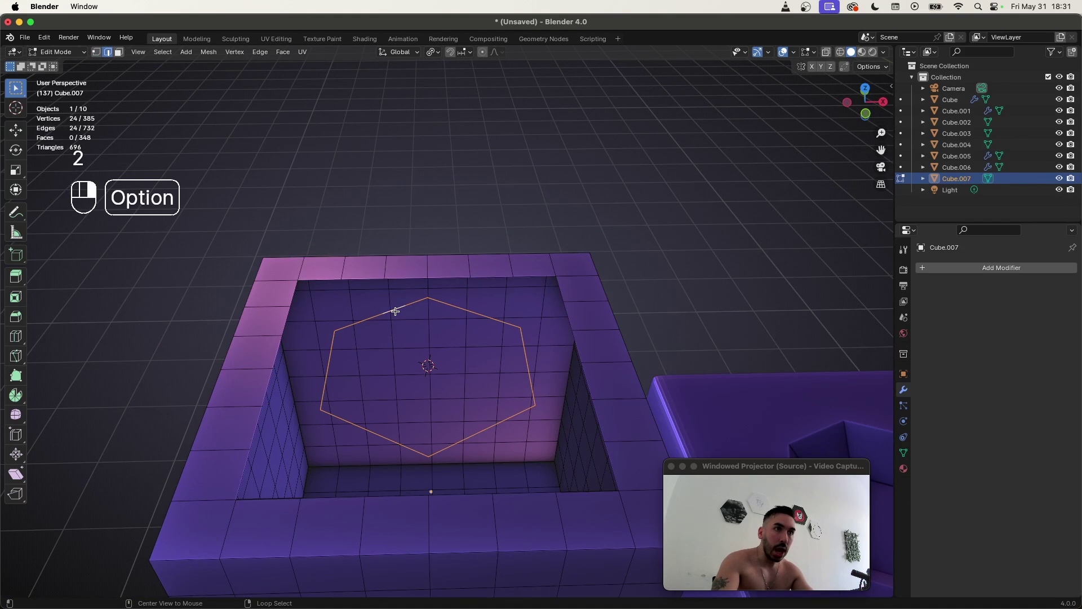
alt+shift+click(504, 276)
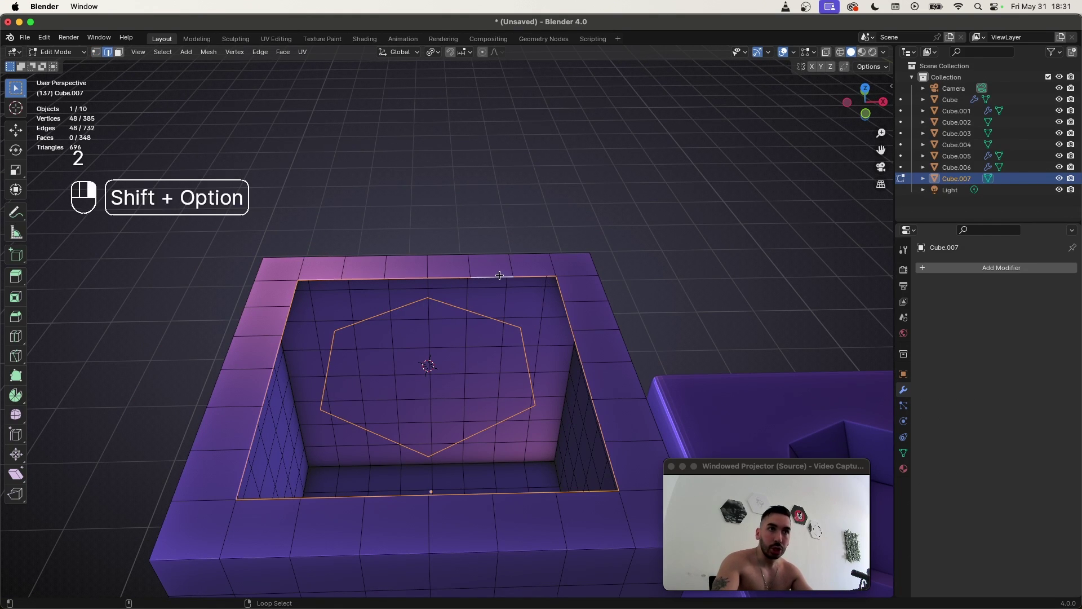
alt+shift+right_click(403, 277)
alt+shift+right_click(406, 278)
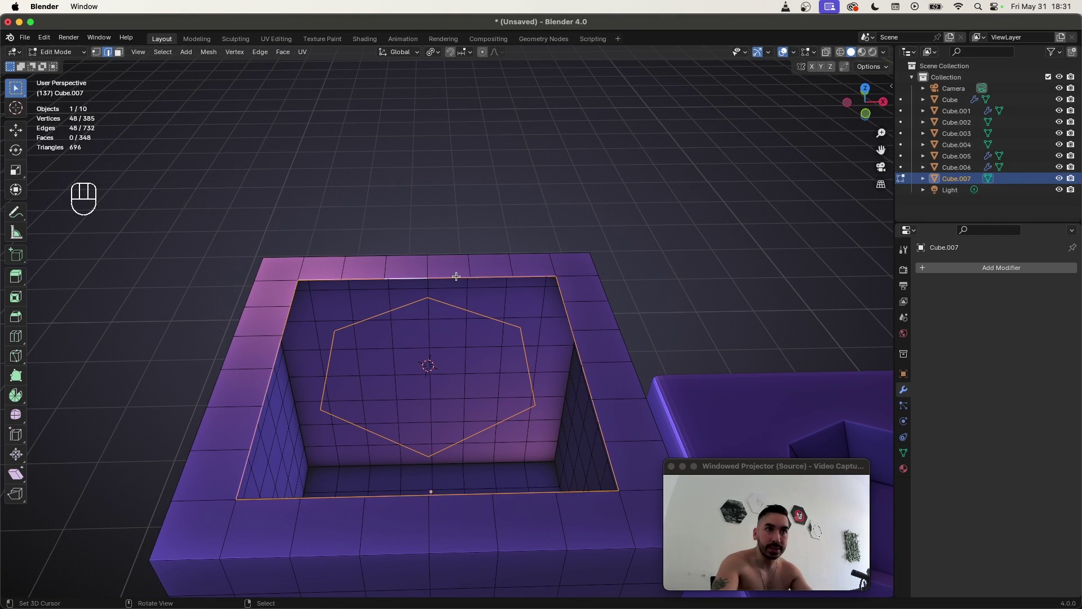
key(shift)
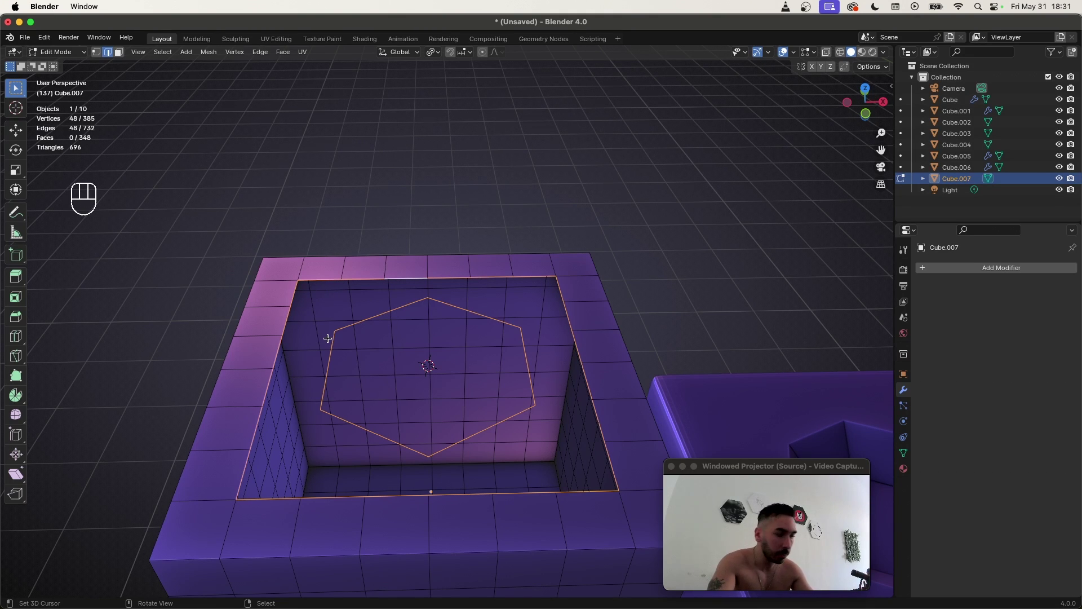
key(w)
click(335, 317)
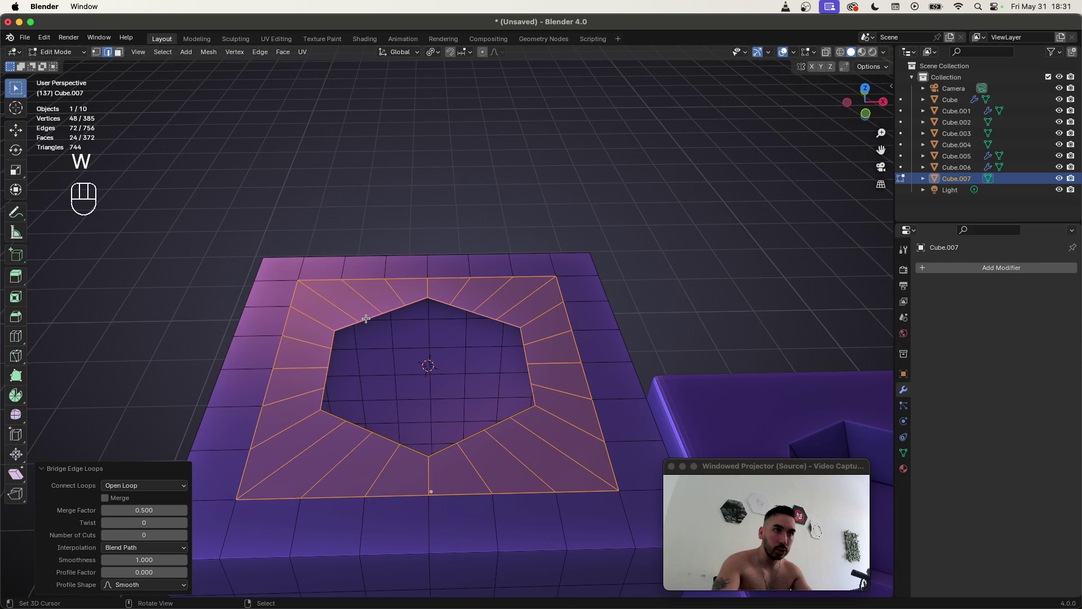
scroll(350, 333, down, 2)
scroll(340, 355, up, 5)
scroll(372, 307, down, 3)
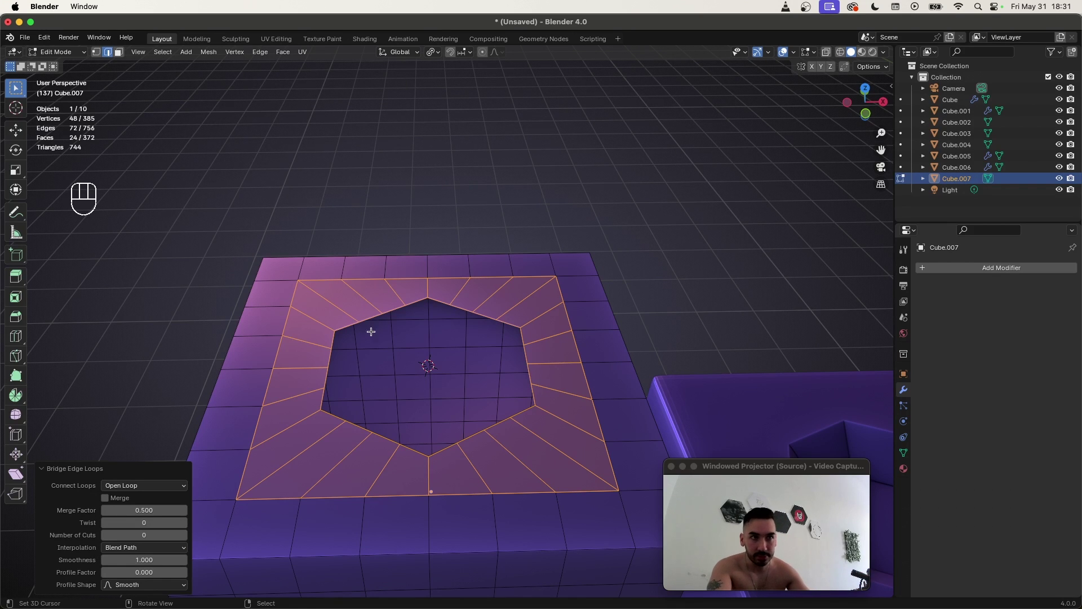
Add a Subdivision modifier at viewport level 3 to the cube with the hexagonal recess and return to vertex editing
middle_drag(428, 311, 468, 398)
key(Tab)
key(super+1)
key(super+2)
key(super+3)
key(Tab)
key(1)
scroll(447, 324, down, 4)
key(Tab)
key(Tab)
Try adding two loop cuts to the cube, one close to a vertical side edge and one just below the top edge
middle_drag(463, 395, 377, 337)
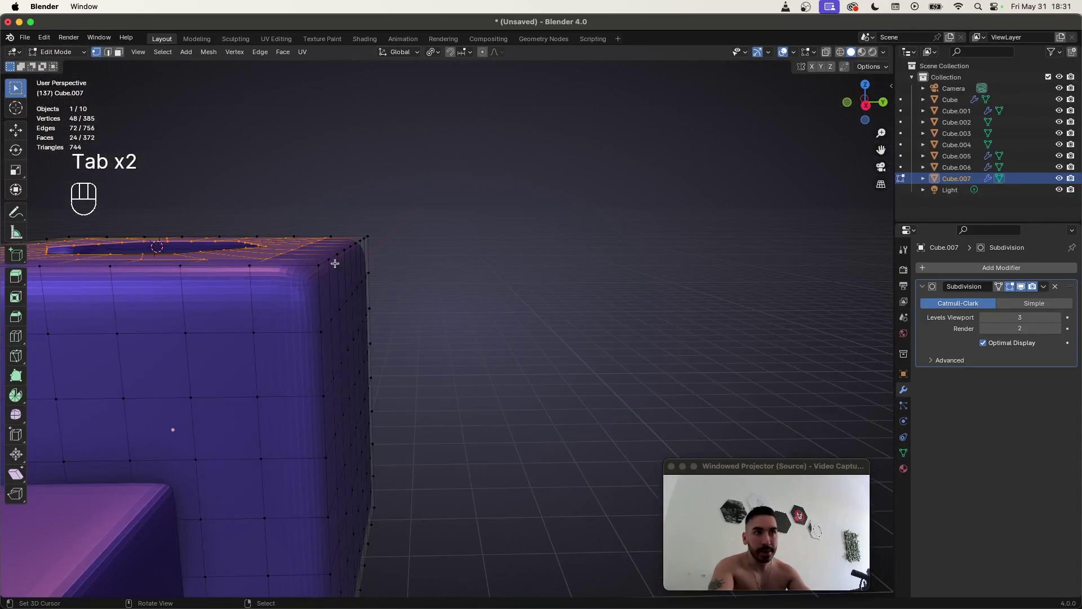
middle_drag(338, 271, 363, 314)
key(super+r)
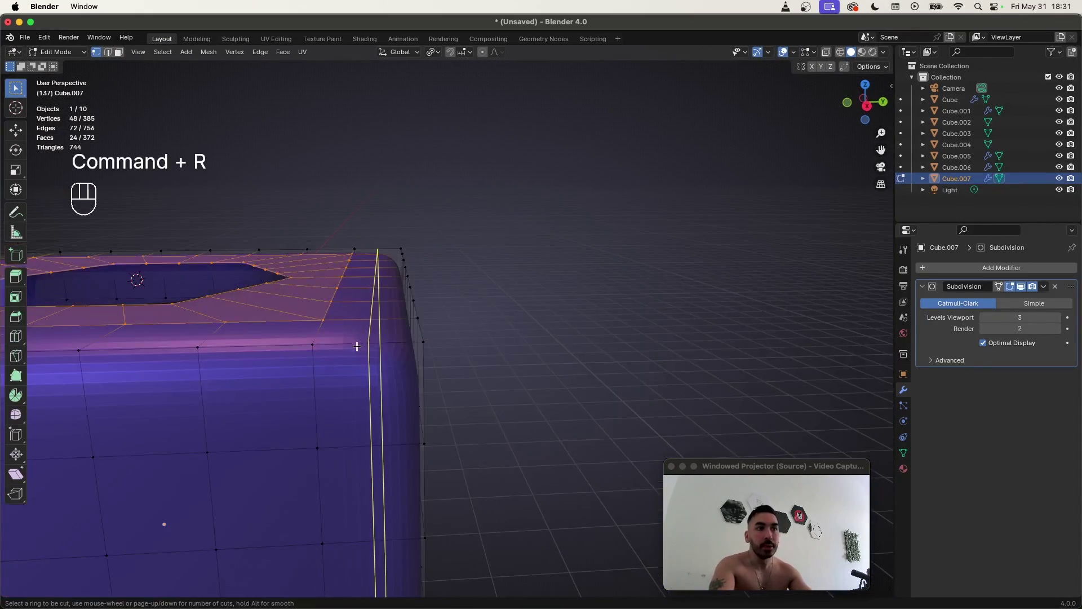
click(361, 344)
click(390, 350)
middle_drag(392, 357, 381, 319)
key(super+r)
click(372, 313)
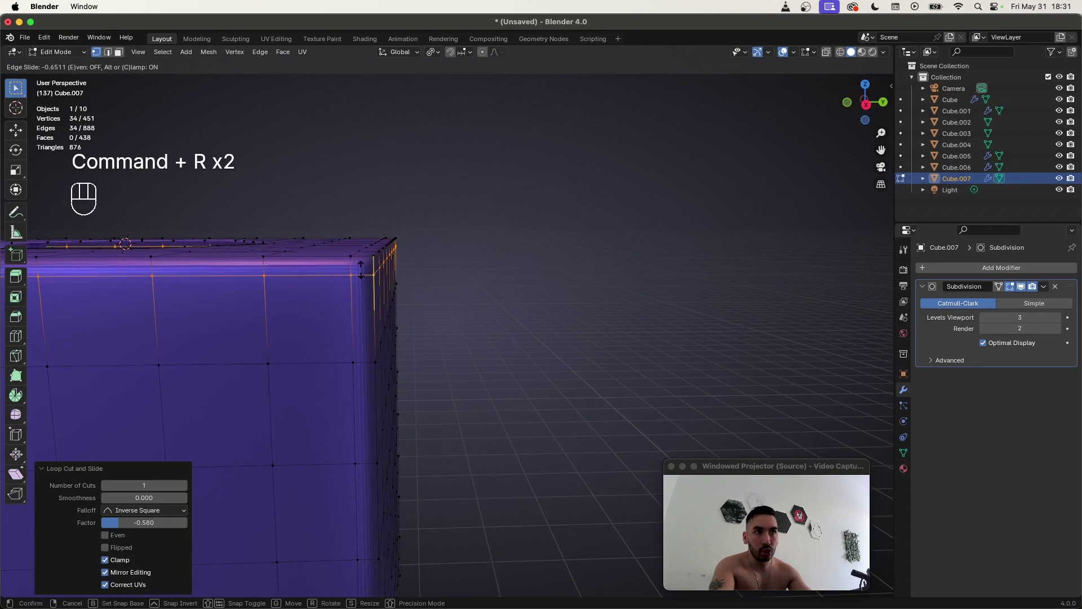
click(367, 262)
Undo both loop cuts near the cube's outer edges
middle_drag(379, 260, 474, 416)
key(super+z)
key(super+z)
Try sliding the two rim vertices next to the hexagon's far corner along their edges toward that corner
middle_drag(474, 416, 507, 358)
scroll(466, 372, up, 4)
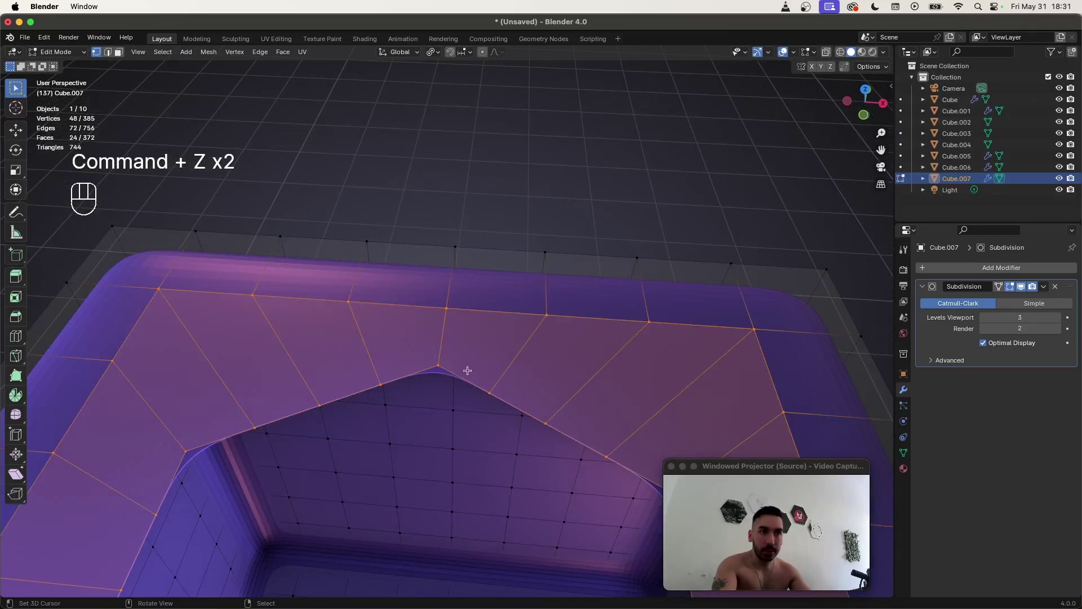
click(431, 367)
shift+middle_drag(435, 366, 392, 342)
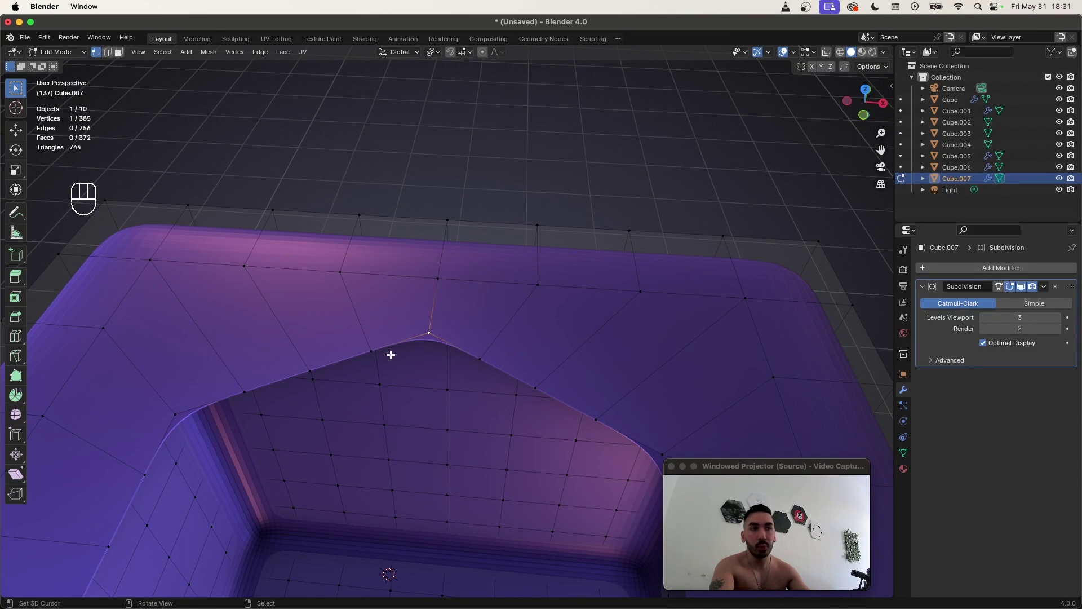
click(372, 351)
shift+click(478, 360)
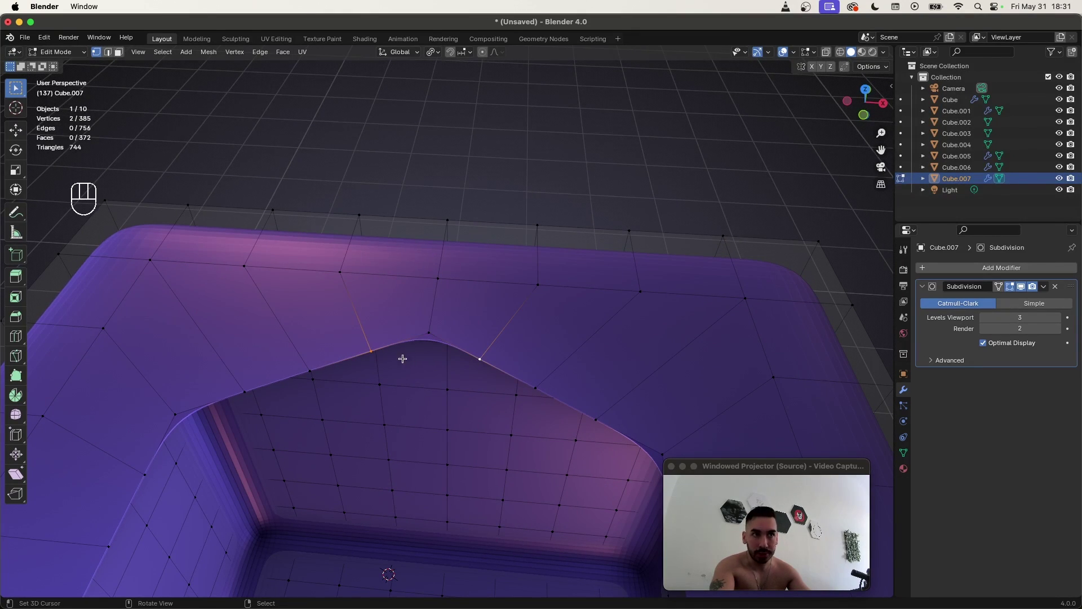
click(375, 352)
key(g)
key(g)
click(418, 353)
click(479, 359)
key(g)
key(g)
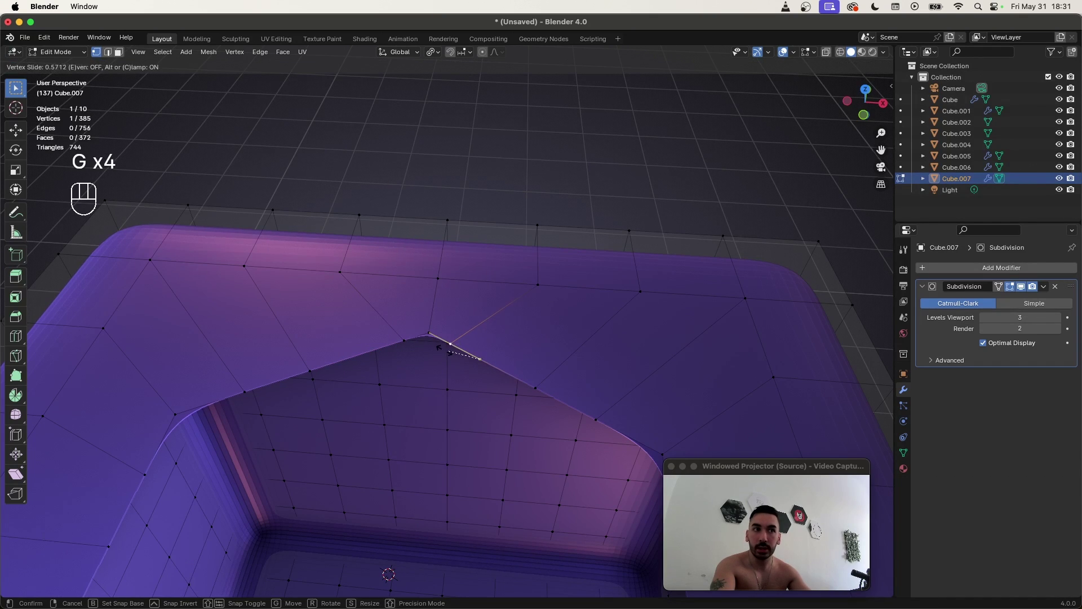
click(445, 349)
Try sliding the same two rim vertices back along the rim, away from the hexagon's far corner
key(g)
key(g)
click(510, 384)
right_click(408, 340)
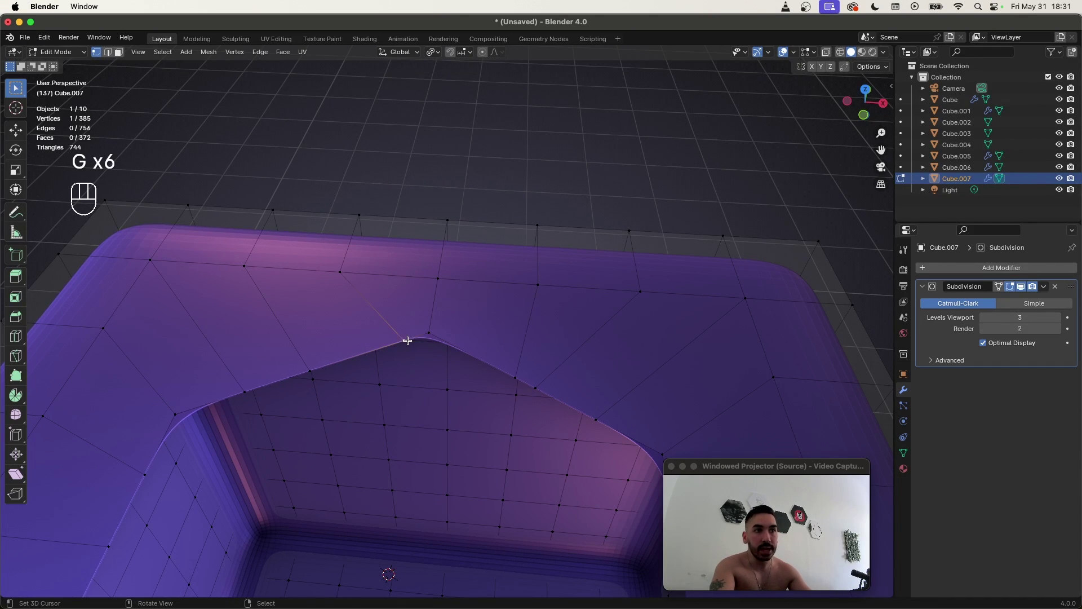
key(g)
key(g)
click(402, 340)
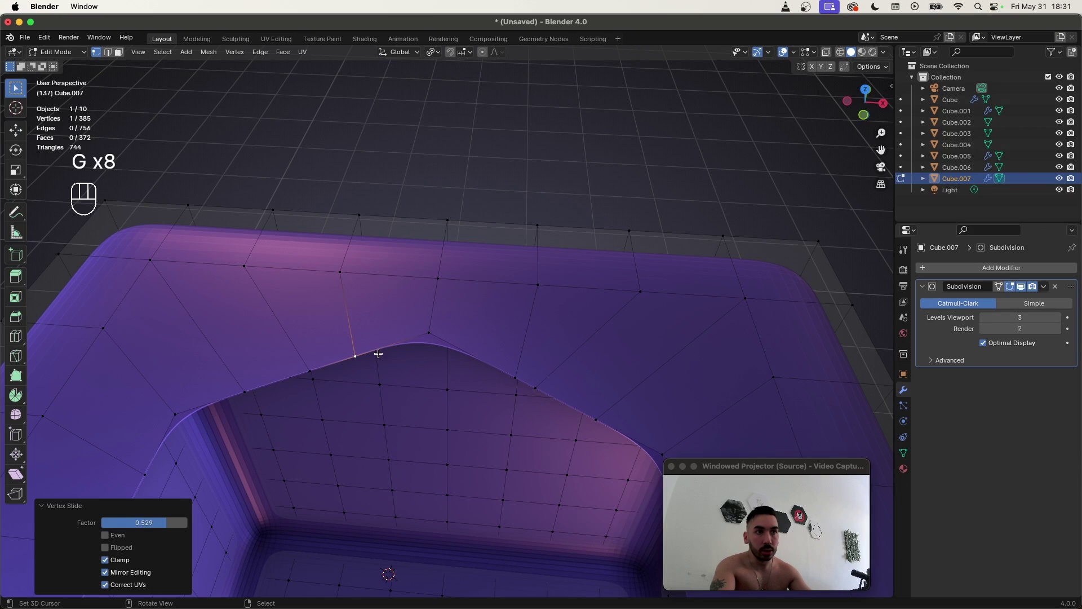
Undo all the vertex slides beside the hexagon's far corner
scroll(380, 364, down, 3)
key(super+z)
key(super+z)
key(super+z)
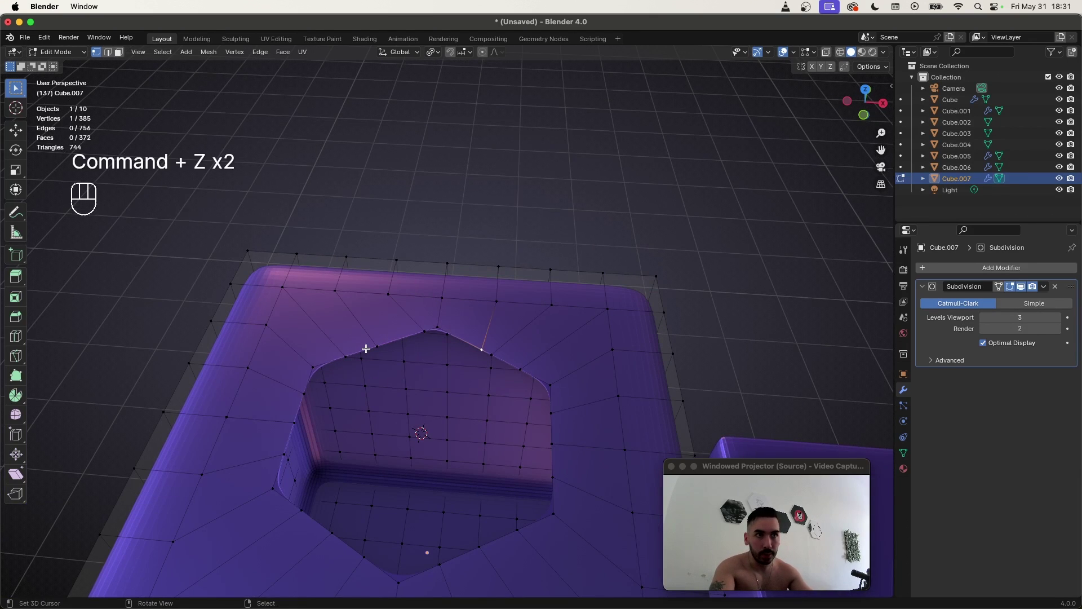
key(super+z)
key(super+z)
key(super+z)
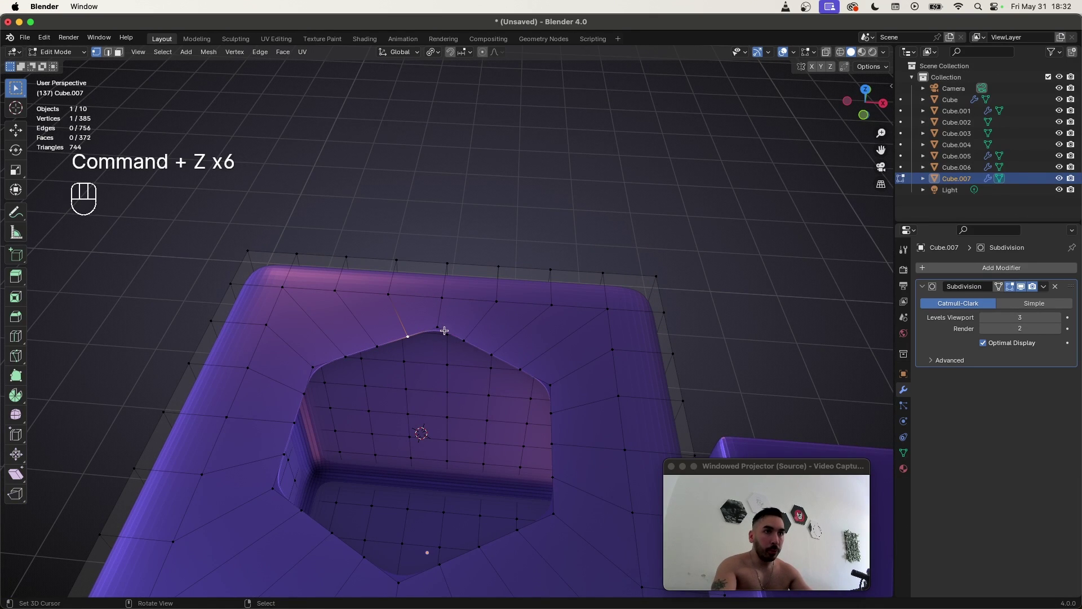
key(super+z)
key(super+z)
key(a)
right_click(443, 332)
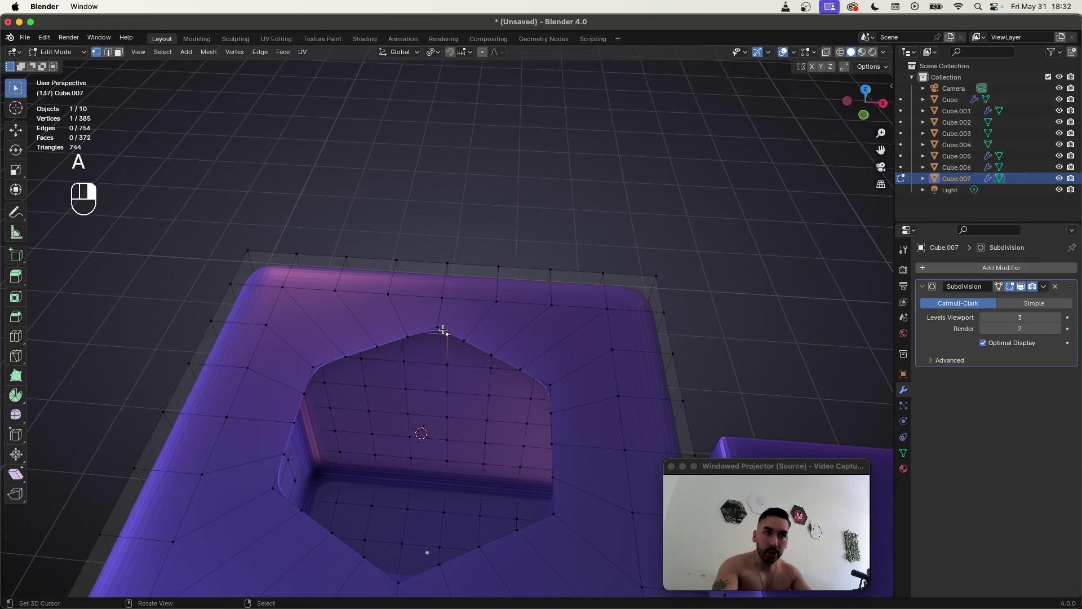
Select the hexagonal recess's entire rim edge loop and show it as a vertex selection
middle_drag(470, 365, 475, 367)
alt+drag(475, 367, 483, 394)
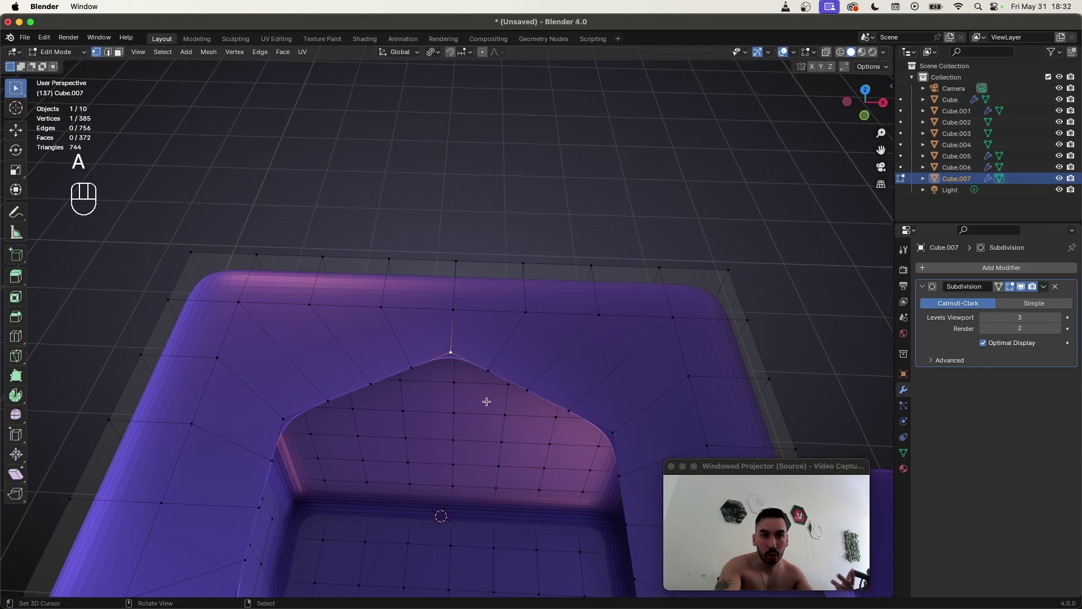
middle_drag(445, 377, 437, 377)
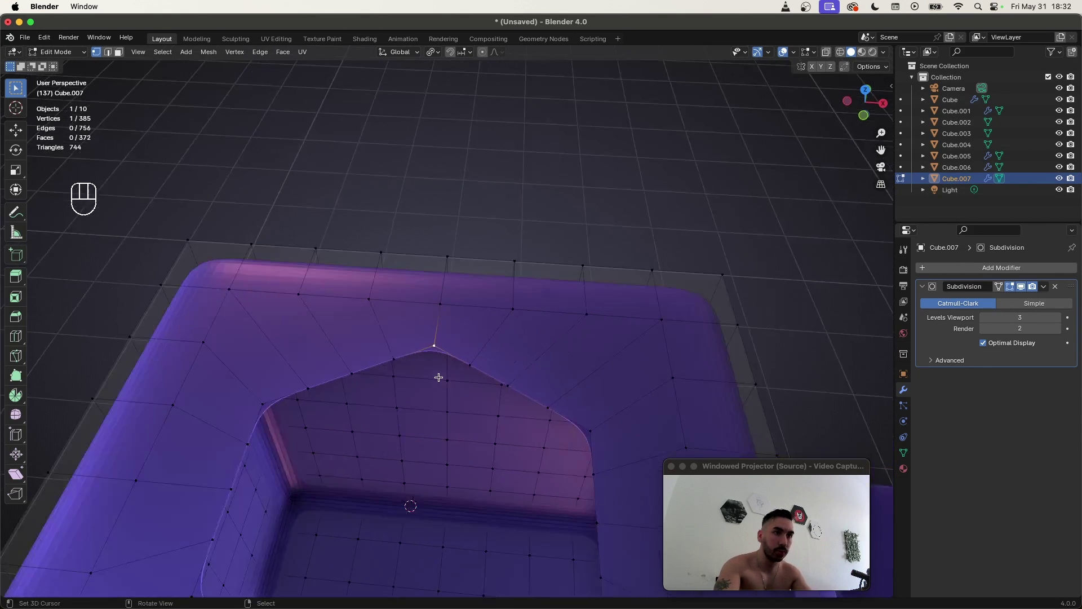
scroll(434, 372, down, 2)
key(2)
key(2)
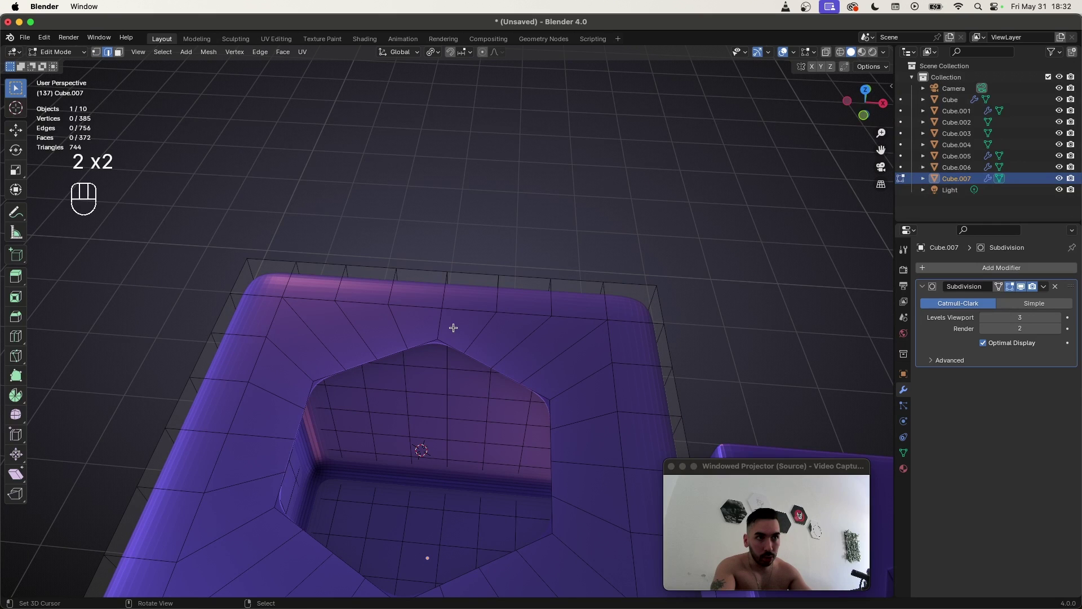
alt+click(391, 355)
key(1)
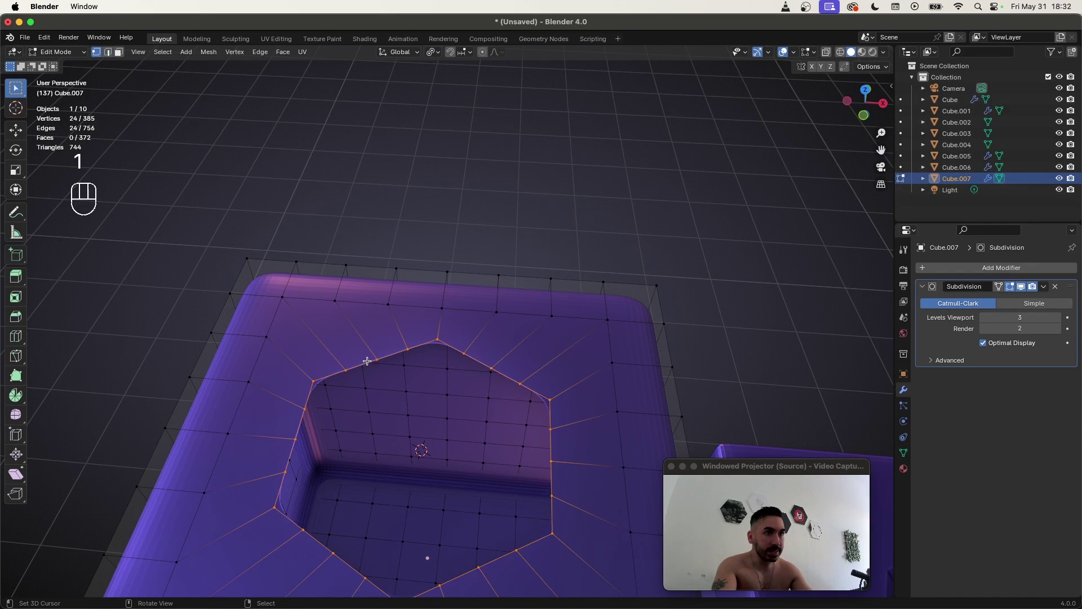
scroll(500, 397, down, 2)
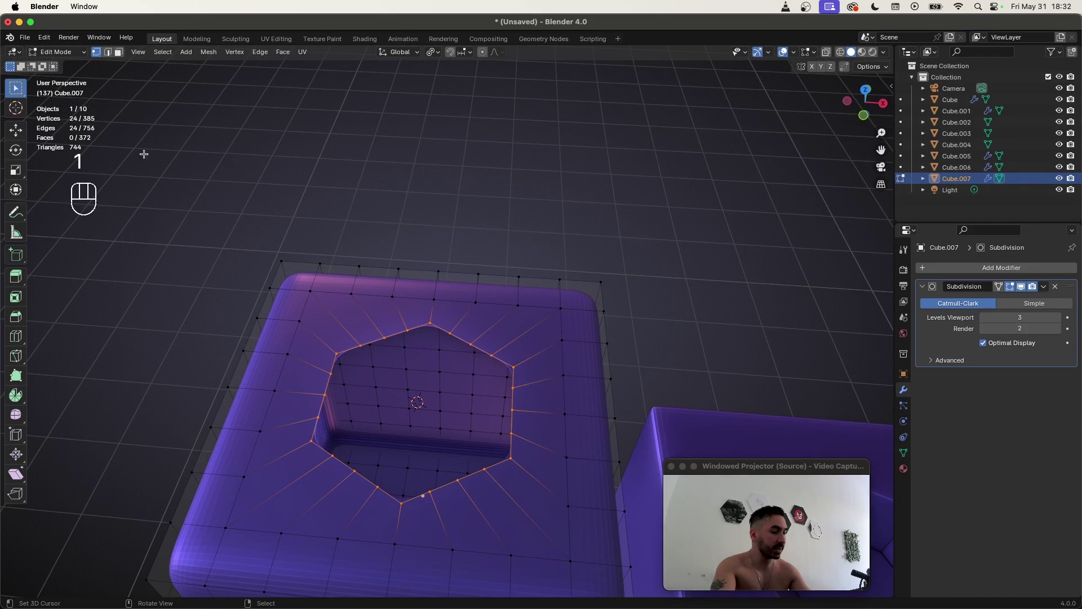
Deselect the hexagon's six corner vertices and switch to edge selection, leaving only each side's middle segments selected
shift+right_click(428, 322)
shift+right_click(334, 352)
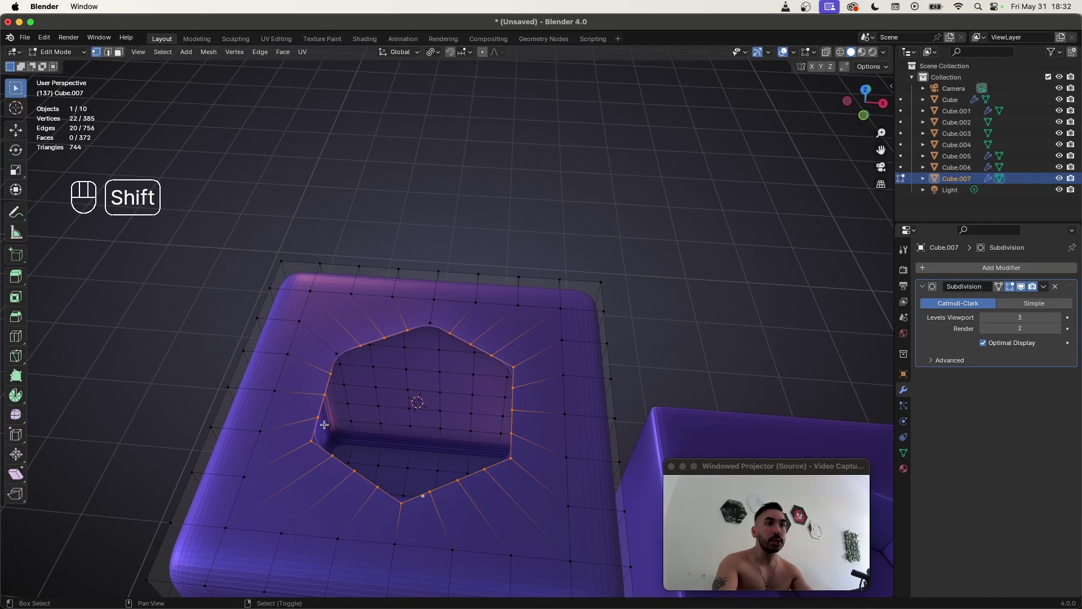
shift+click(312, 441)
shift+click(402, 501)
shift+click(510, 459)
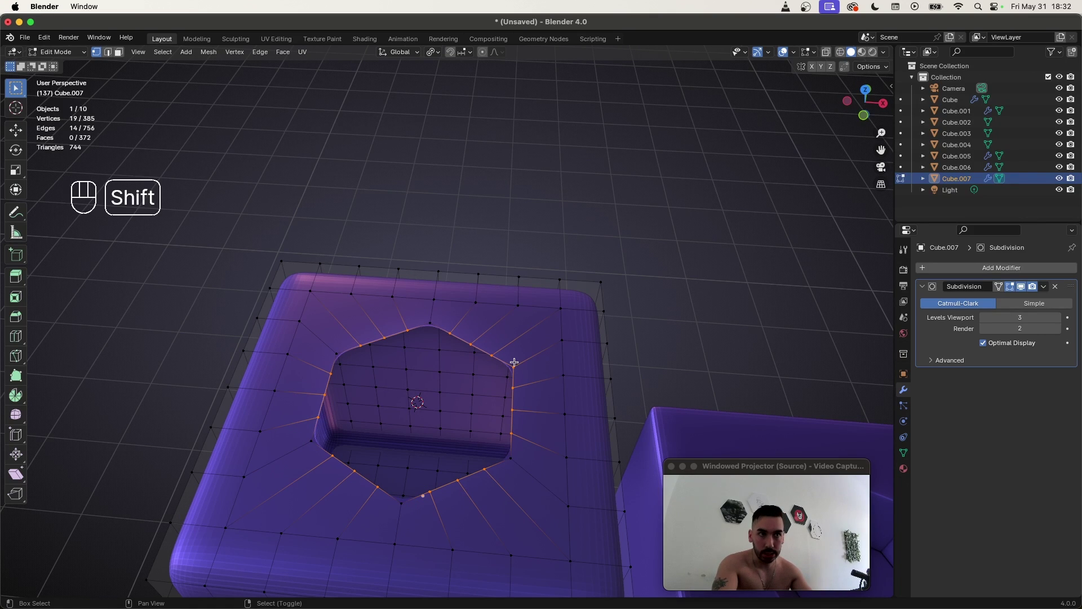
shift+click(514, 363)
scroll(394, 349, up, 2)
key(2)
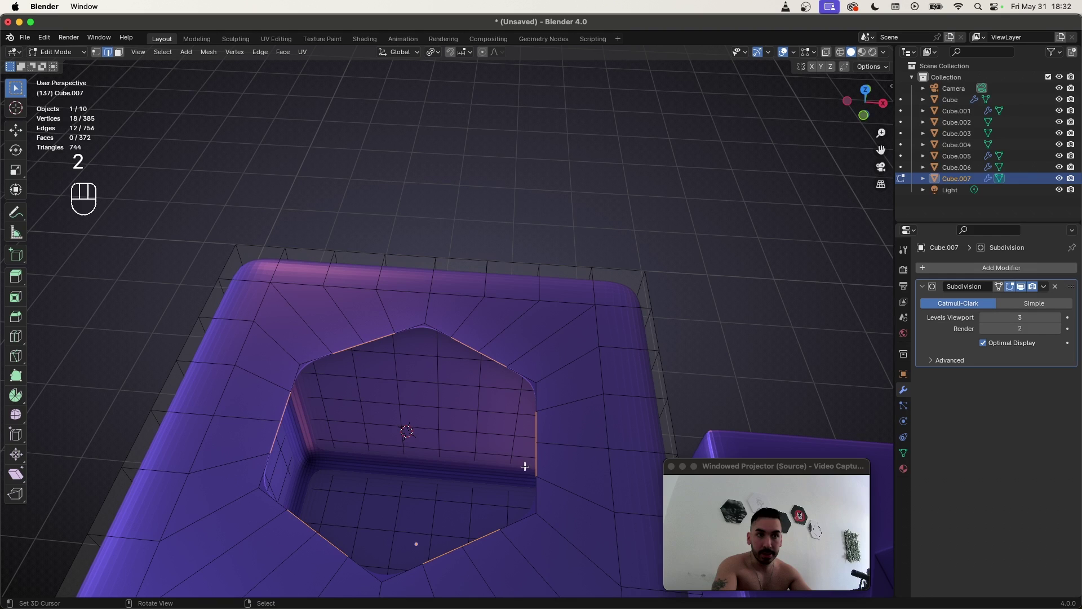
Try scaling the selected rim segments with the transform pivot point set to Median Point
click(432, 52)
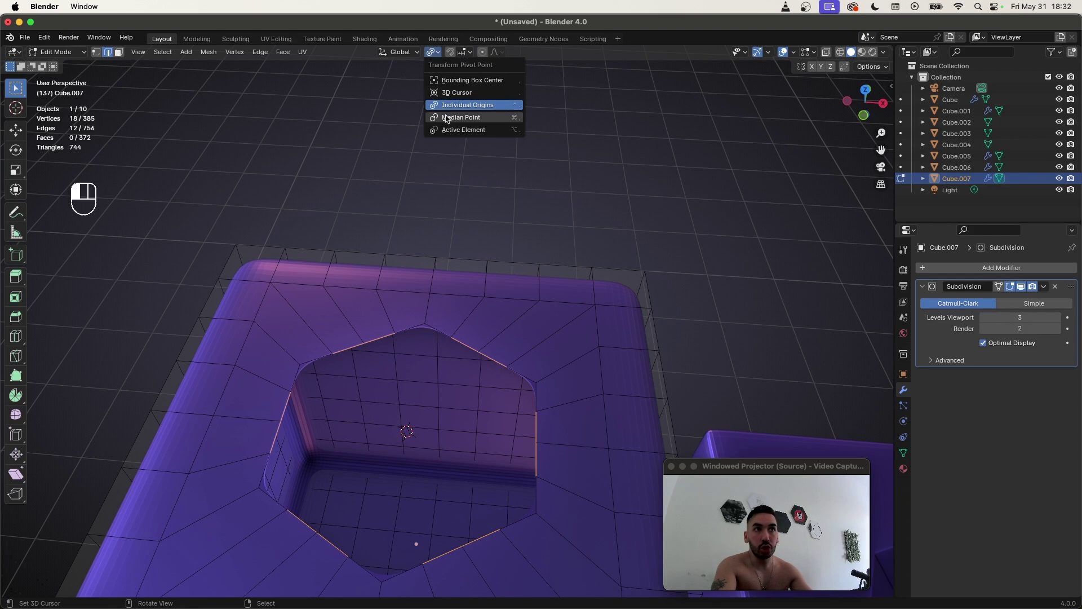
click(443, 77)
click(440, 54)
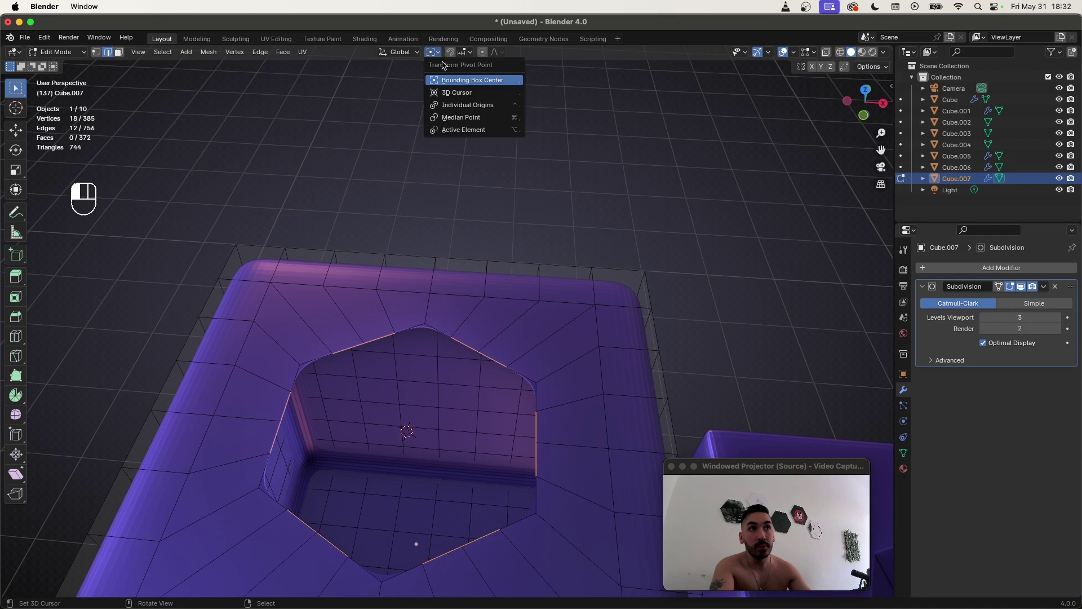
click(456, 118)
key(s)
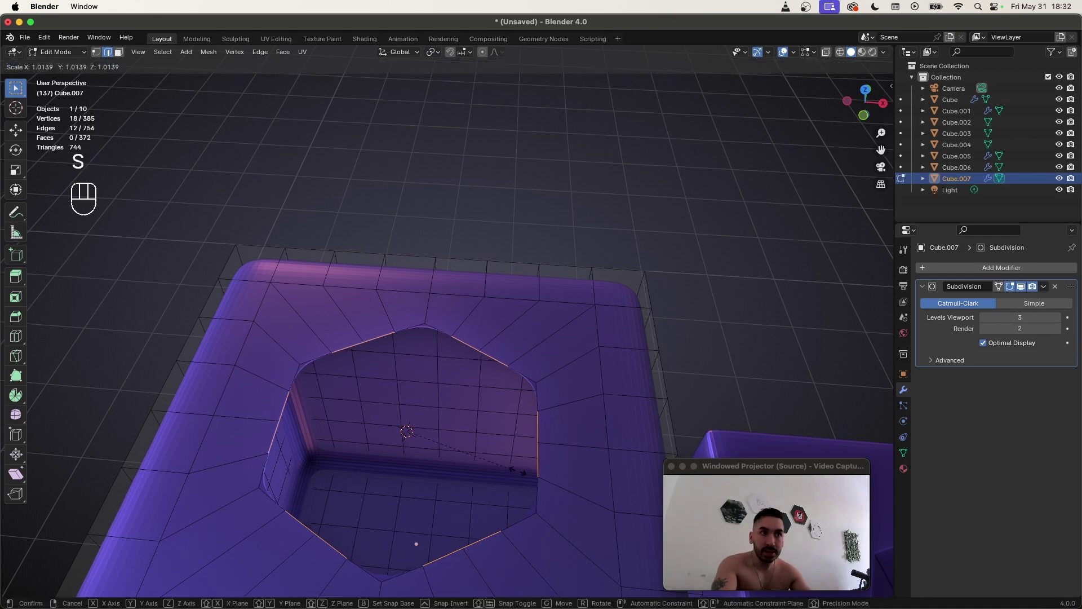
right_click(522, 469)
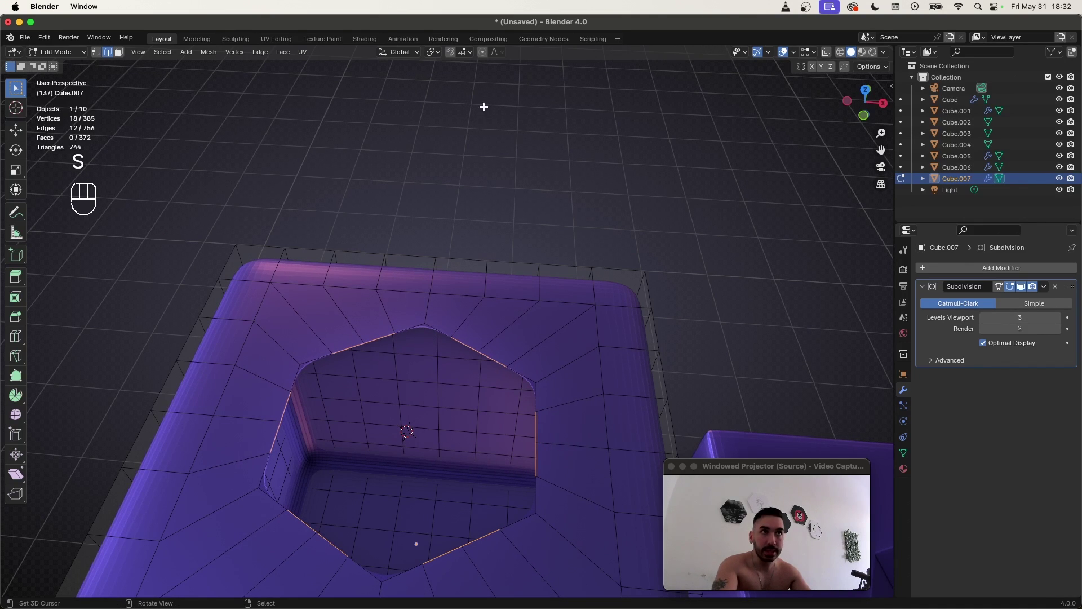
Set the pivot to Individual Origins and scale the selected rim segments up by about 1.22, and again by 1.318
click(433, 52)
click(456, 117)
key(s)
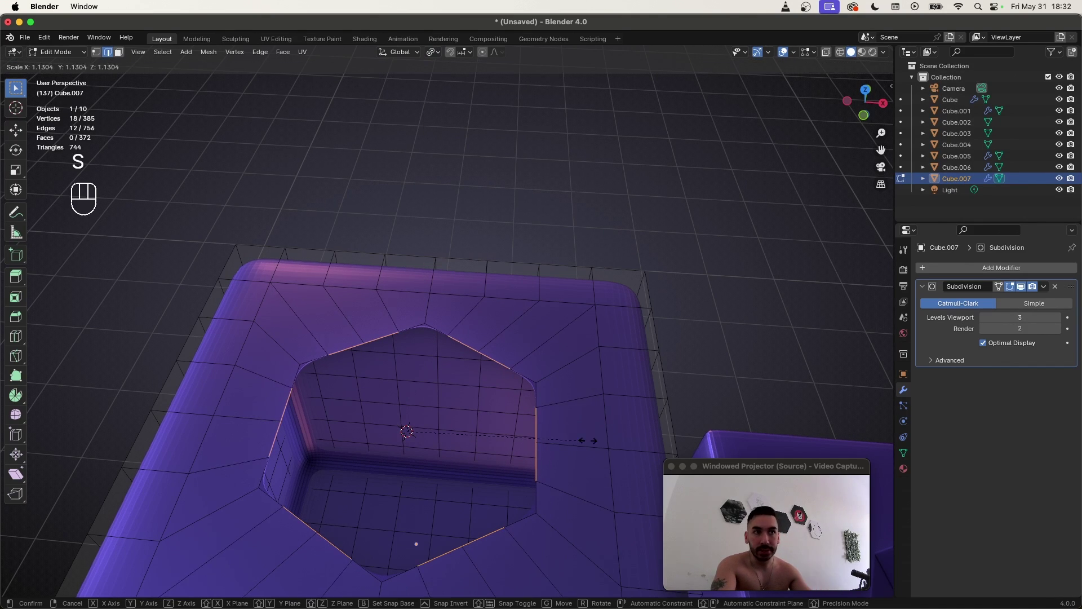
scroll(618, 430, up, 5)
key(s)
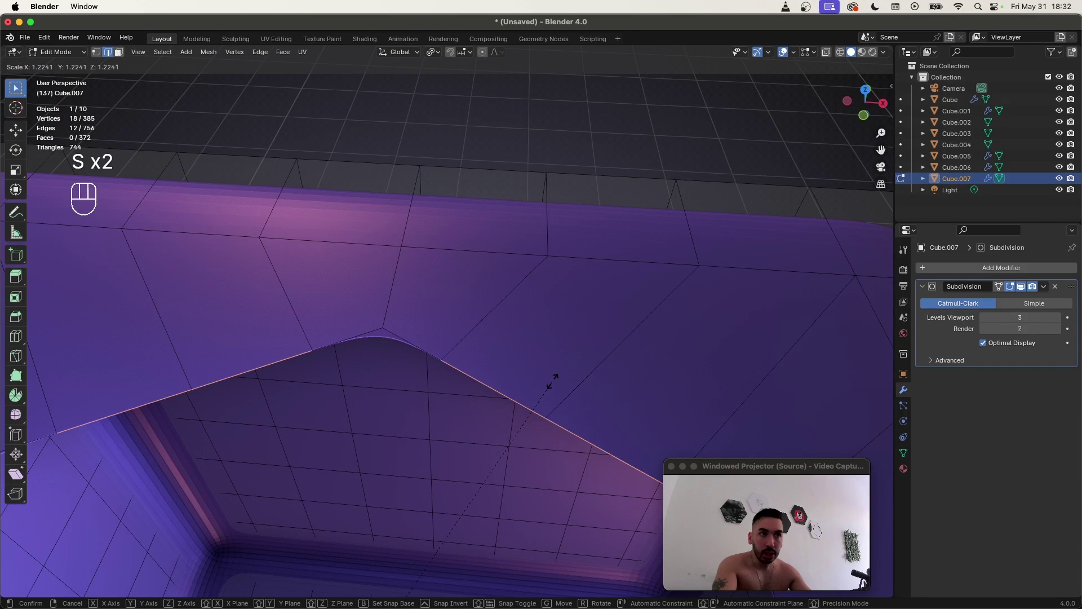
click(549, 383)
key(s)
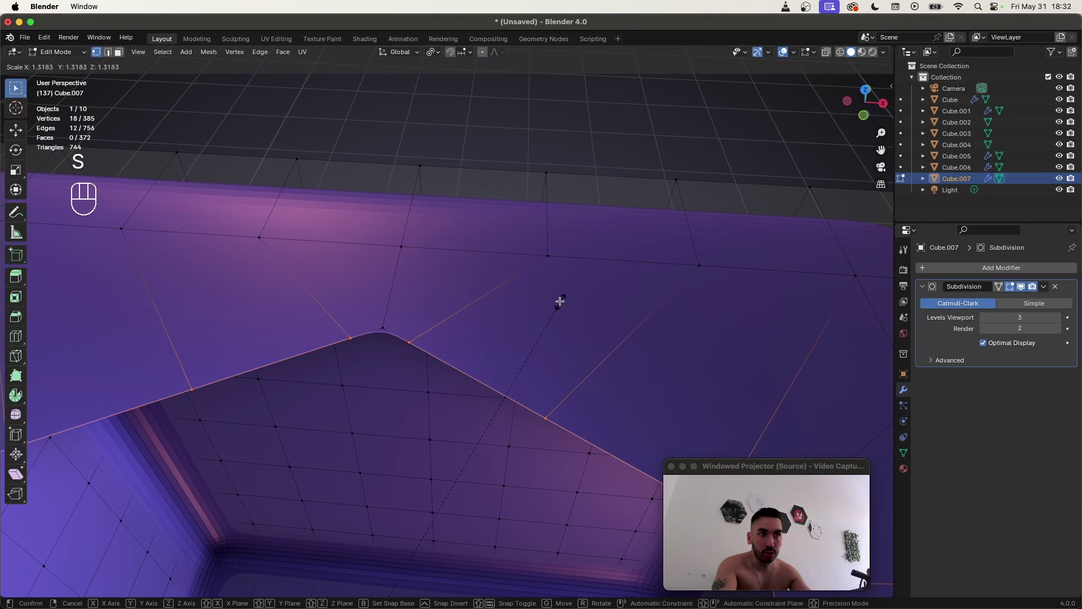
click(560, 301)
Scale the rim segments up further by 1.04 to bring their ends close to the hexagon's corners, and check the shape in Object Mode
scroll(515, 452, down, 5)
key(s)
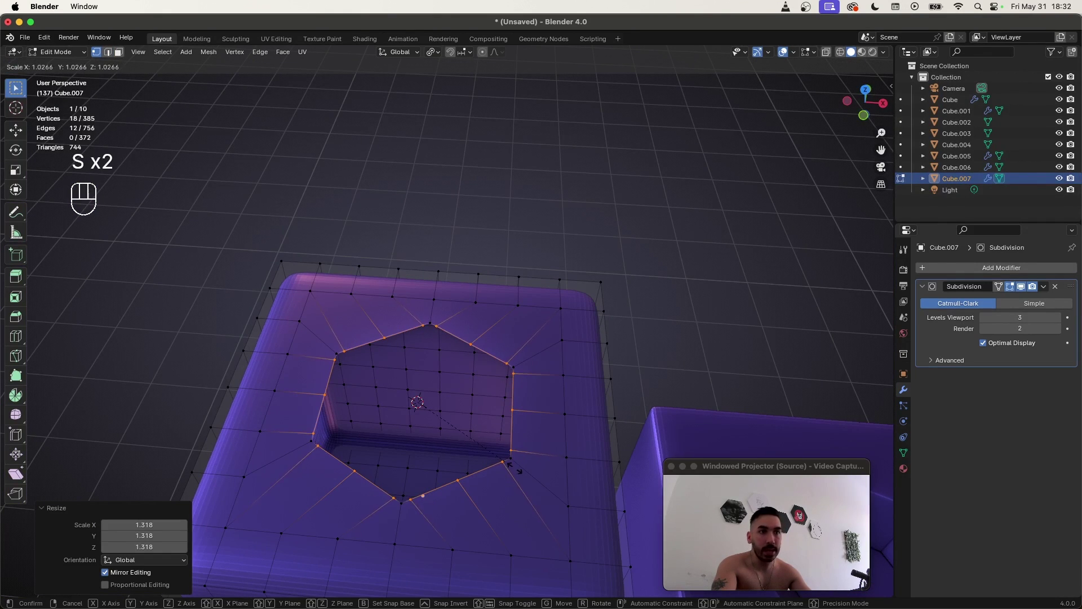
right_click(496, 469)
scroll(483, 425, up, 8)
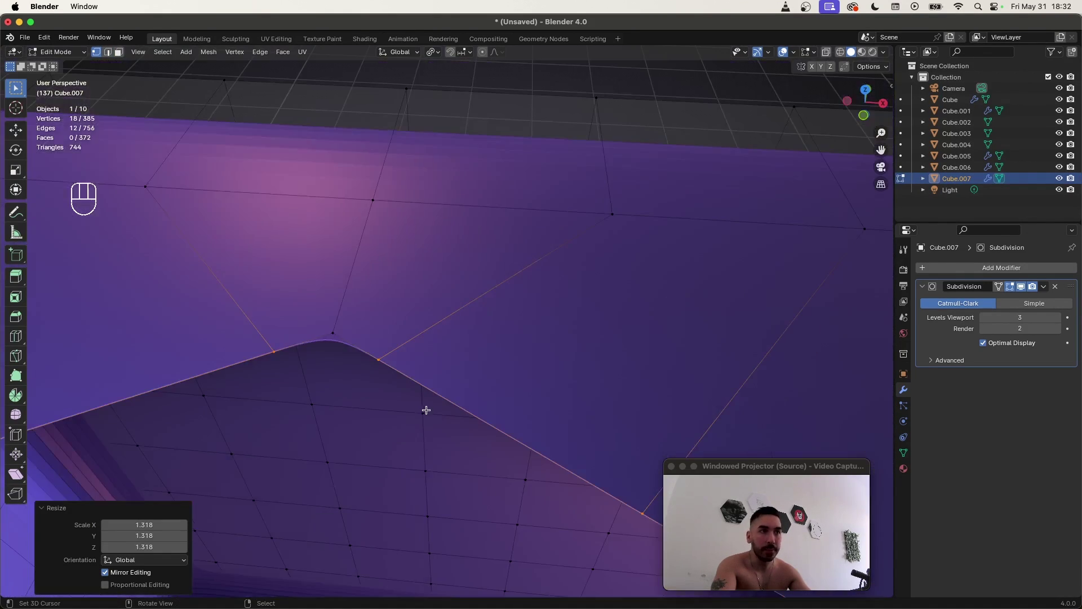
key(s)
click(517, 358)
key(s)
click(293, 355)
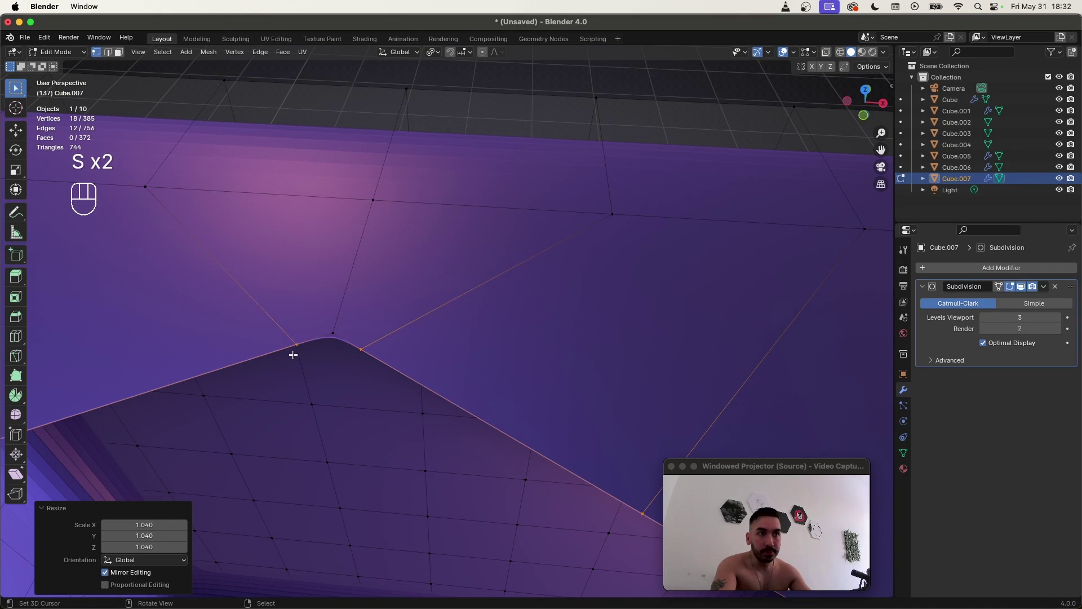
scroll(293, 355, down, 3)
scroll(356, 333, down, 3)
key(Tab)
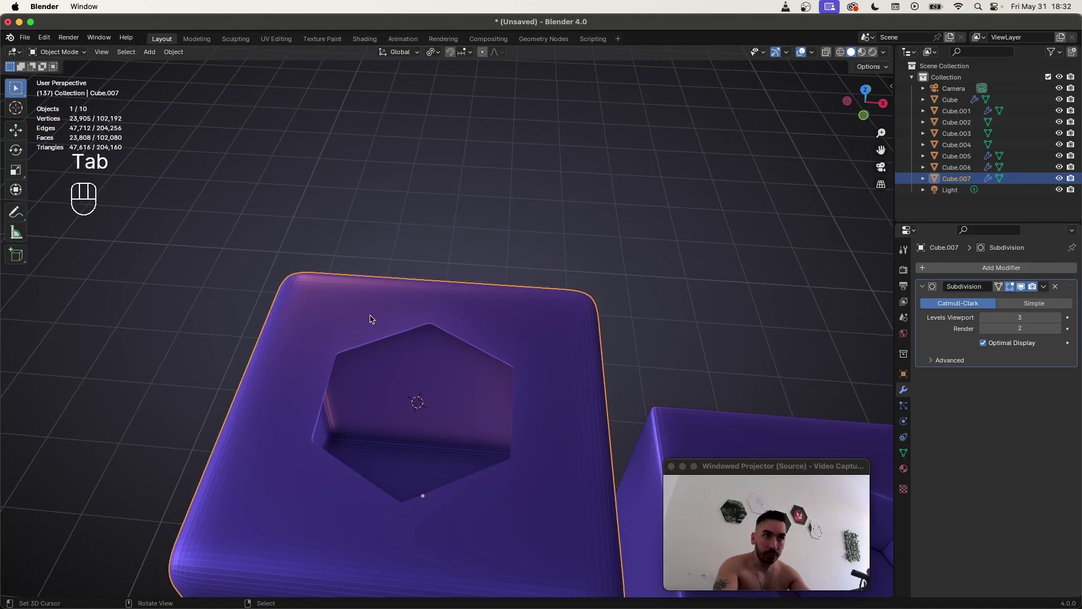
key(Tab)
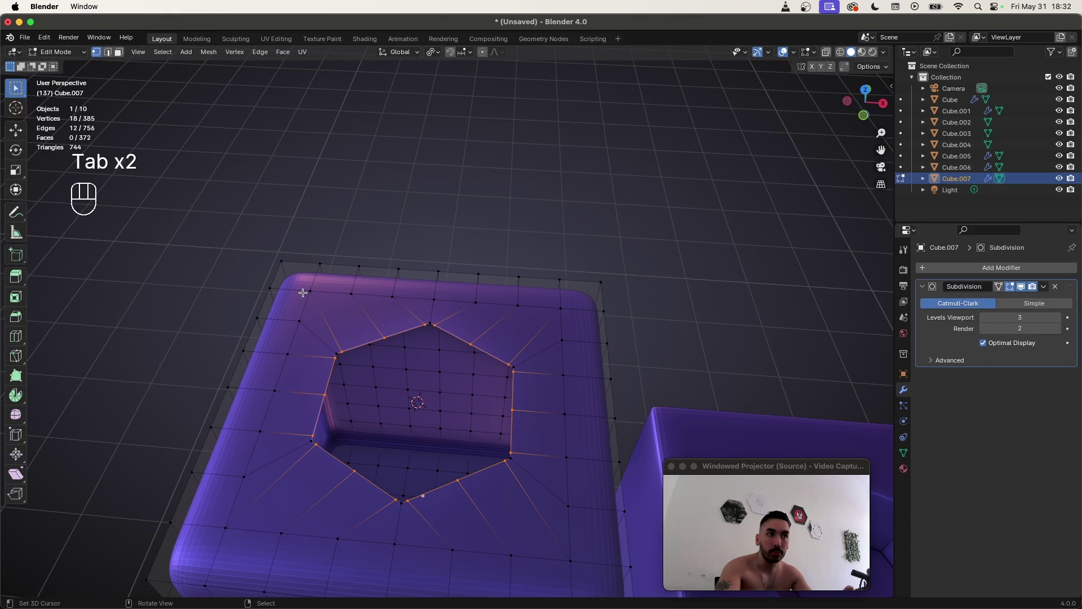
Select the whole rim edge loop of the hexagonal recess in edge selection mode
scroll(343, 383, down, 3)
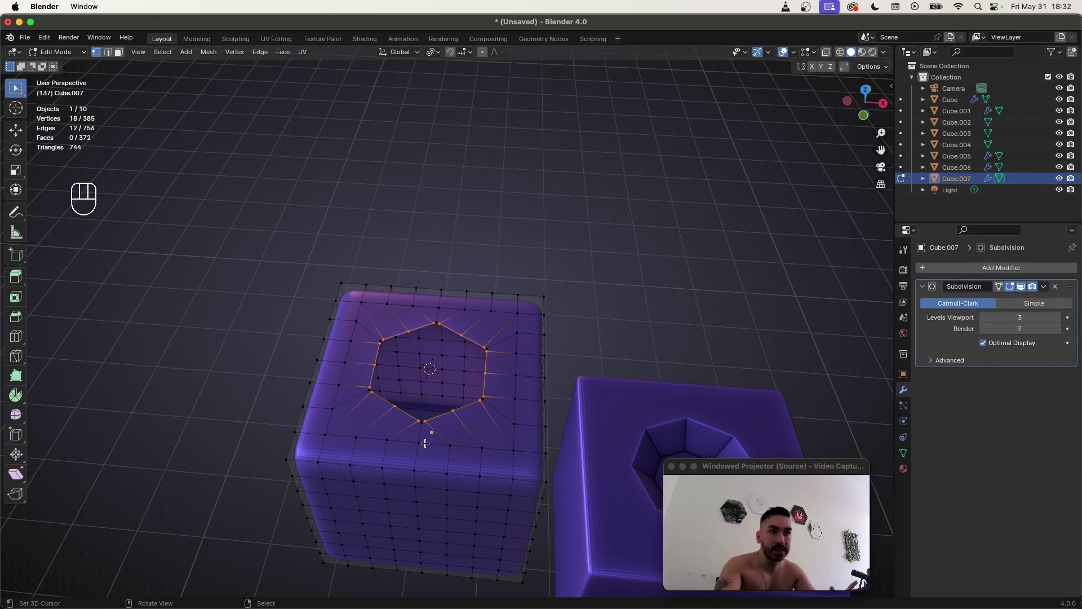
scroll(338, 342, up, 5)
key(2)
alt+shift+click(359, 342)
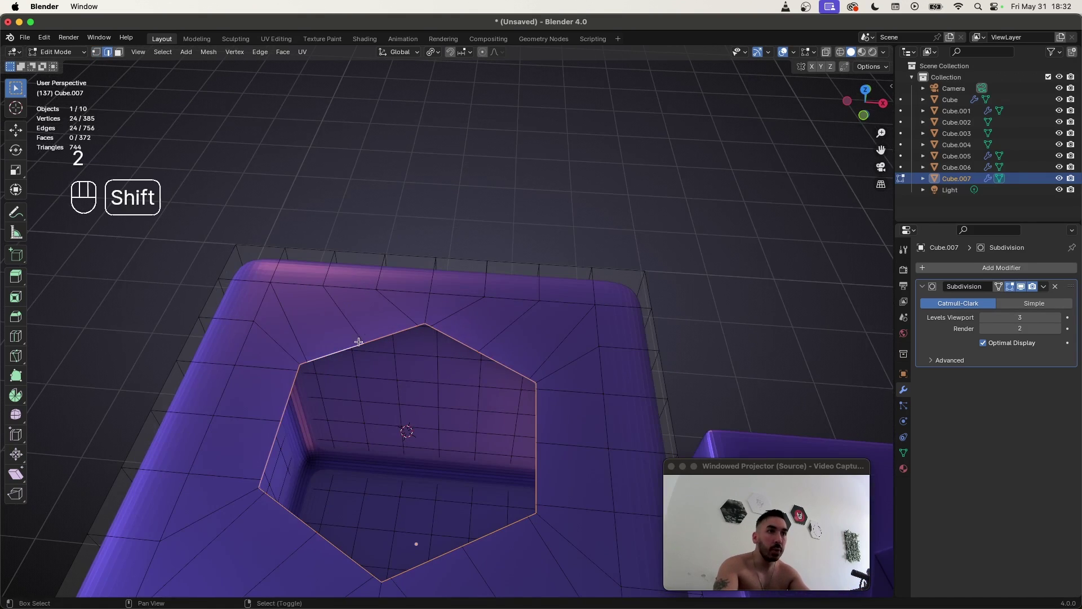
middle_drag(358, 343, 446, 335)
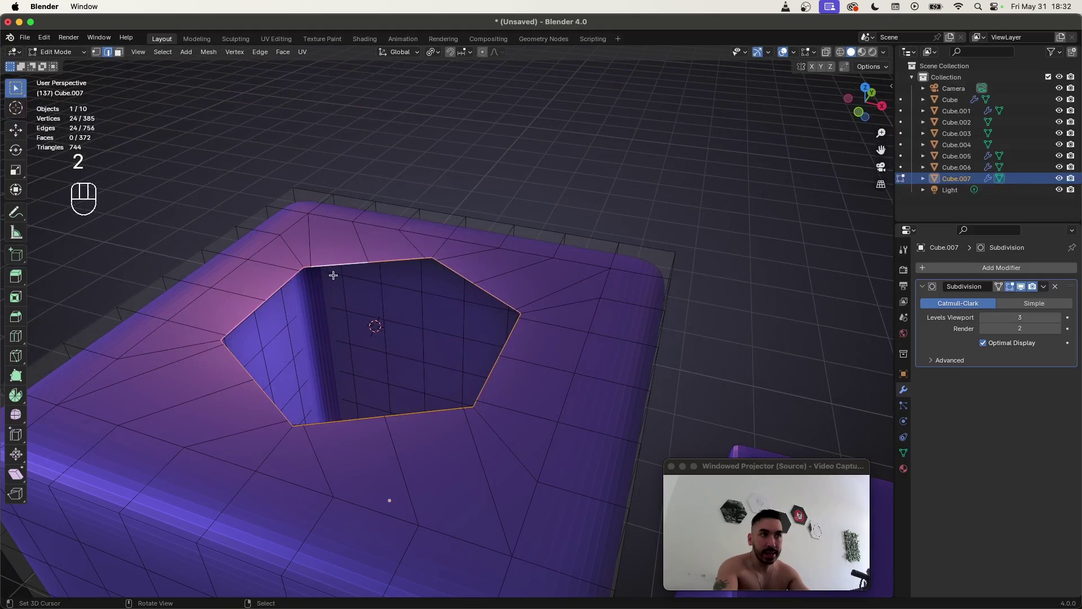
Extrude the hexagonal rim loop downward along Z and scale the new edge loop by 0.703
key(e)
key(z)
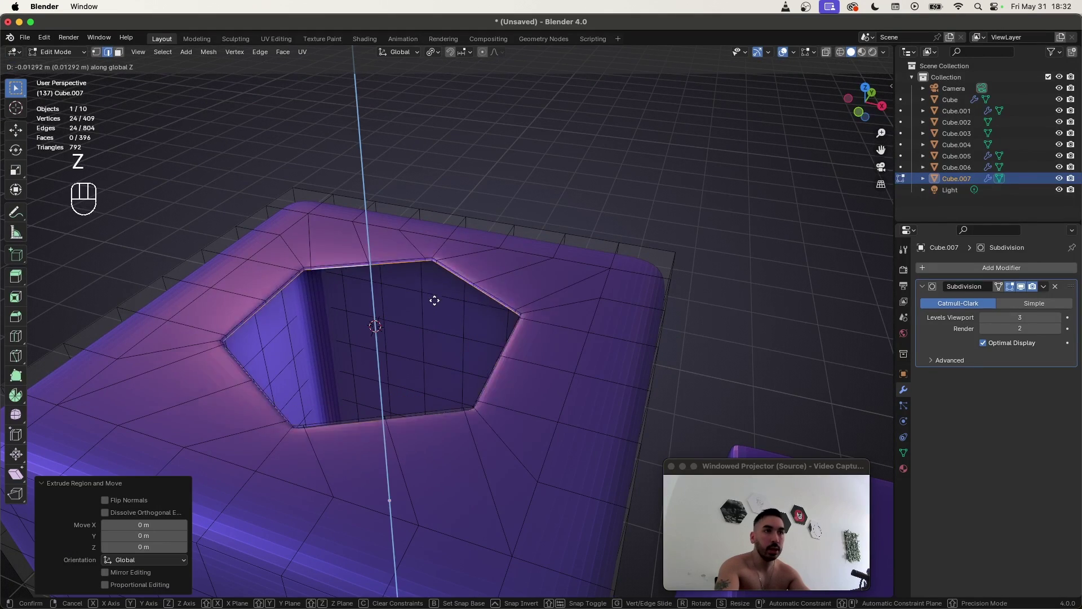
click(445, 344)
key(s)
click(482, 418)
shift+middle_drag(450, 407, 479, 421)
scroll(479, 421, up, 2)
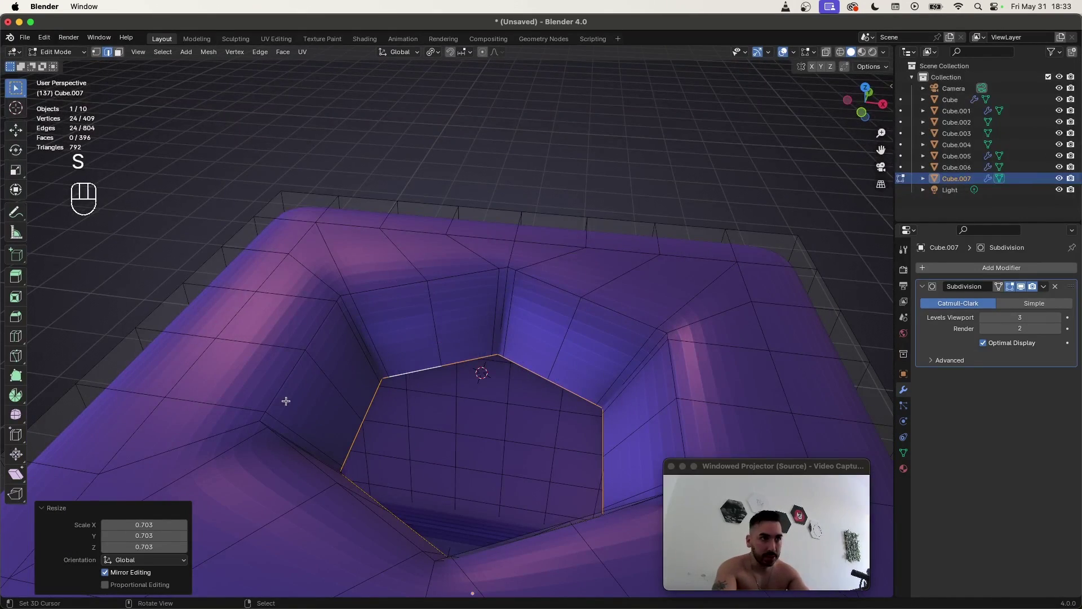
Try to close the recess's bottom edge loop with a single face
key(2)
alt+click(371, 296)
alt+click(376, 386)
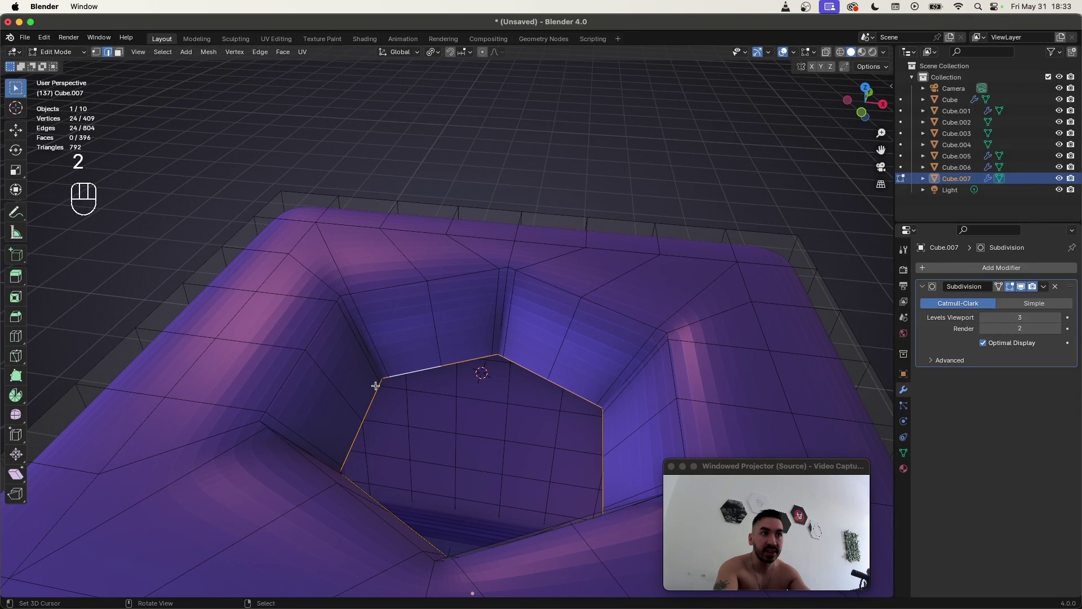
scroll(523, 372, down, 2)
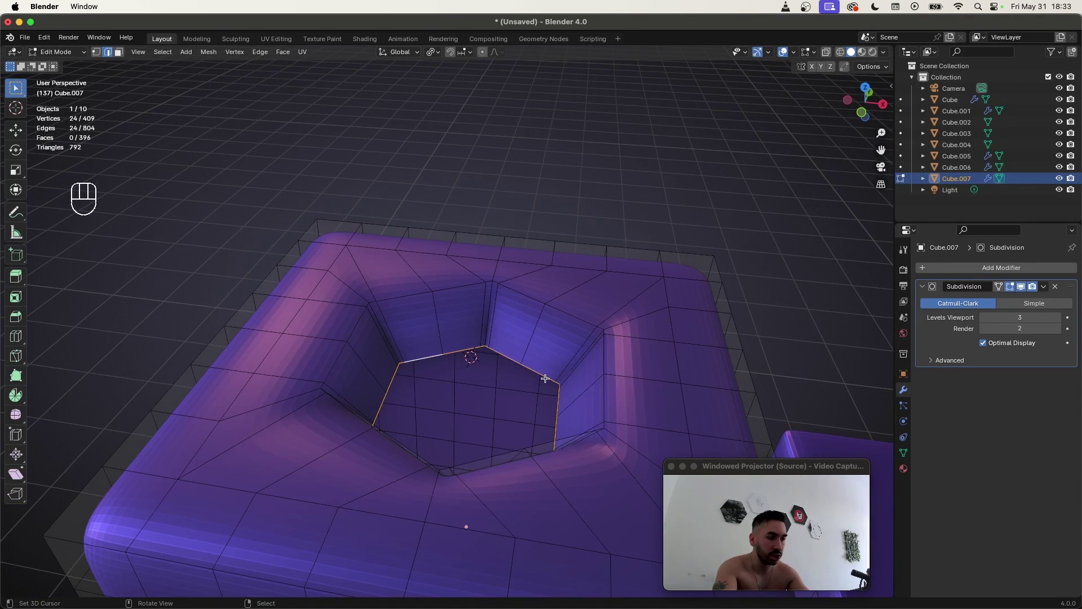
key(f)
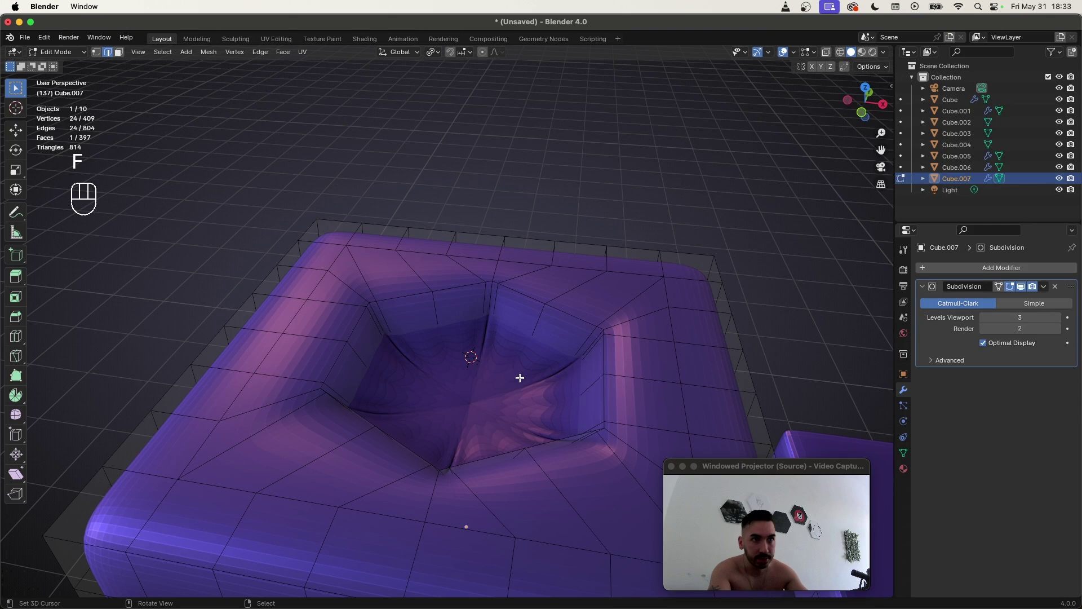
key(super+z)
key(shift+z)
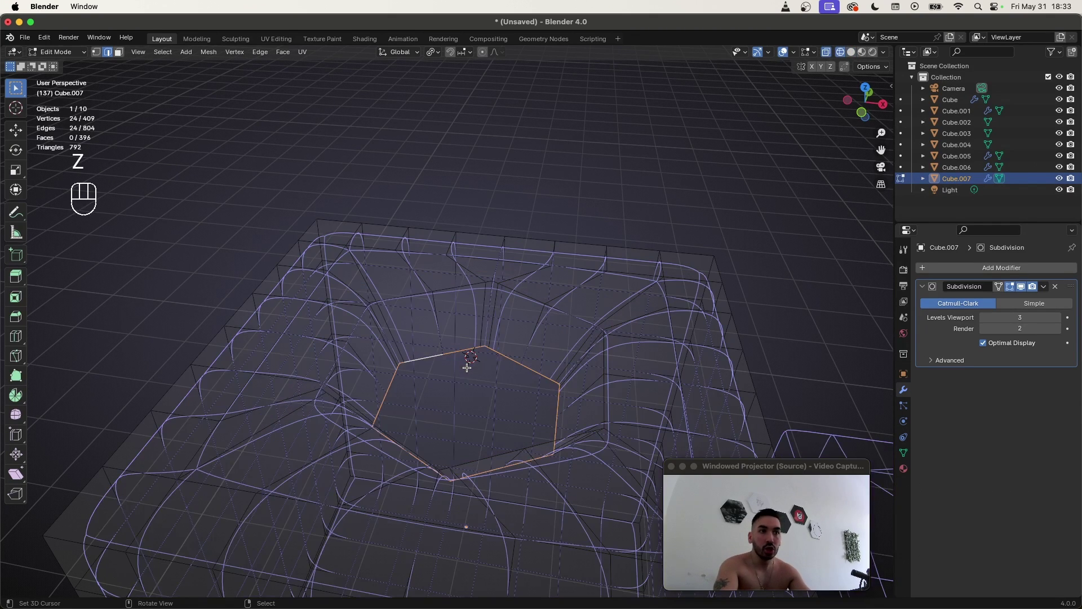
key(shift+z)
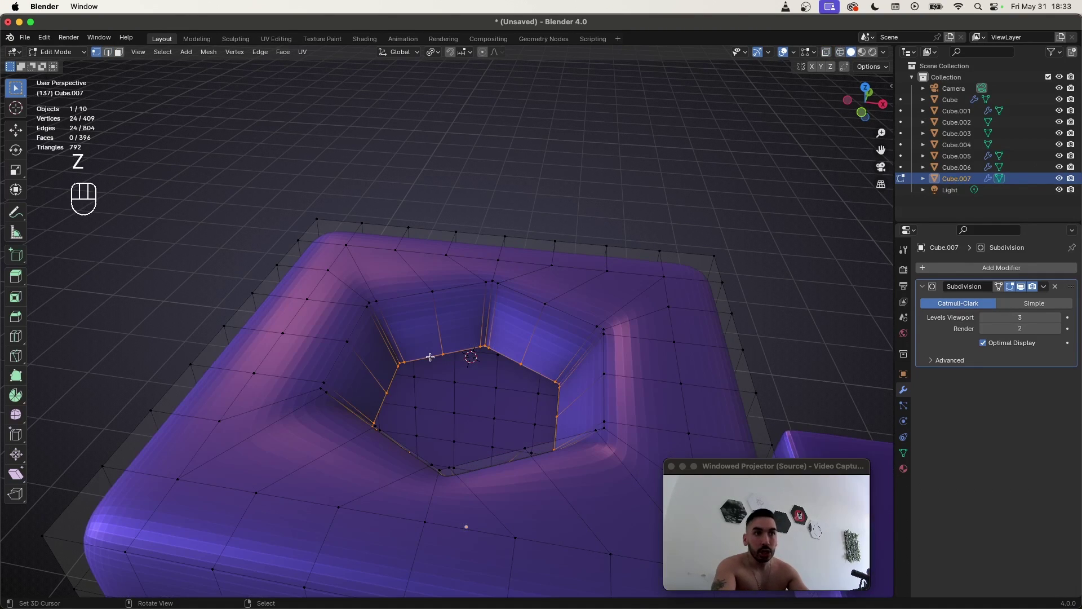
Close the recess's bottom edge loop with Grid Fill using a span of 4, and inspect its topology in wireframe
click(283, 52)
click(321, 184)
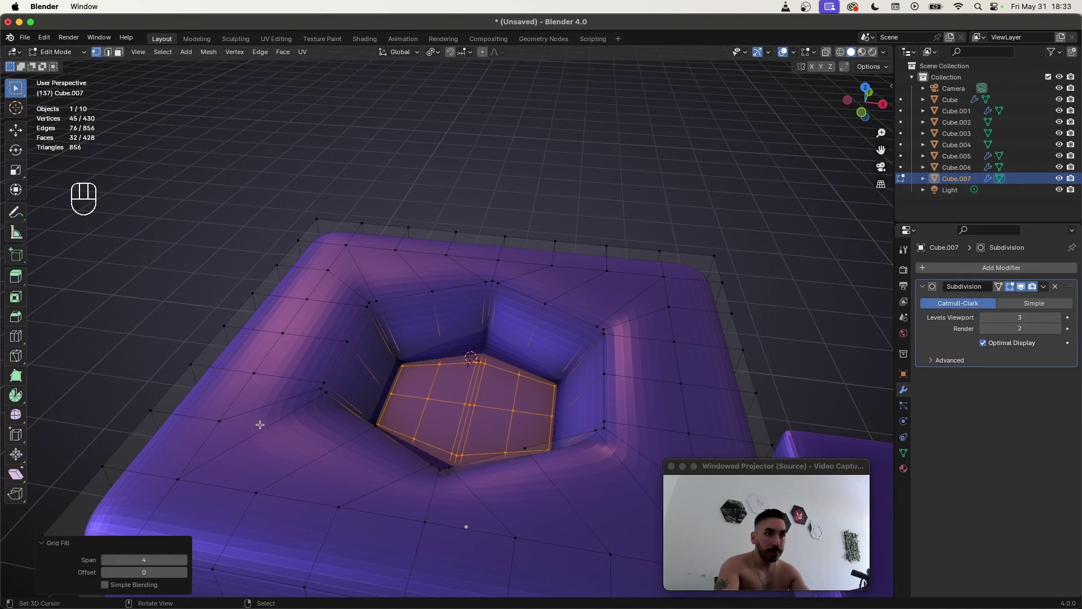
middle_drag(445, 397, 468, 401)
key(z)
mouse_move(372, 382)
shift+middle_down()
mouse_move(434, 396)
mouse_move(401, 371)
shift+middle_up()
scroll(400, 371, up, 2)
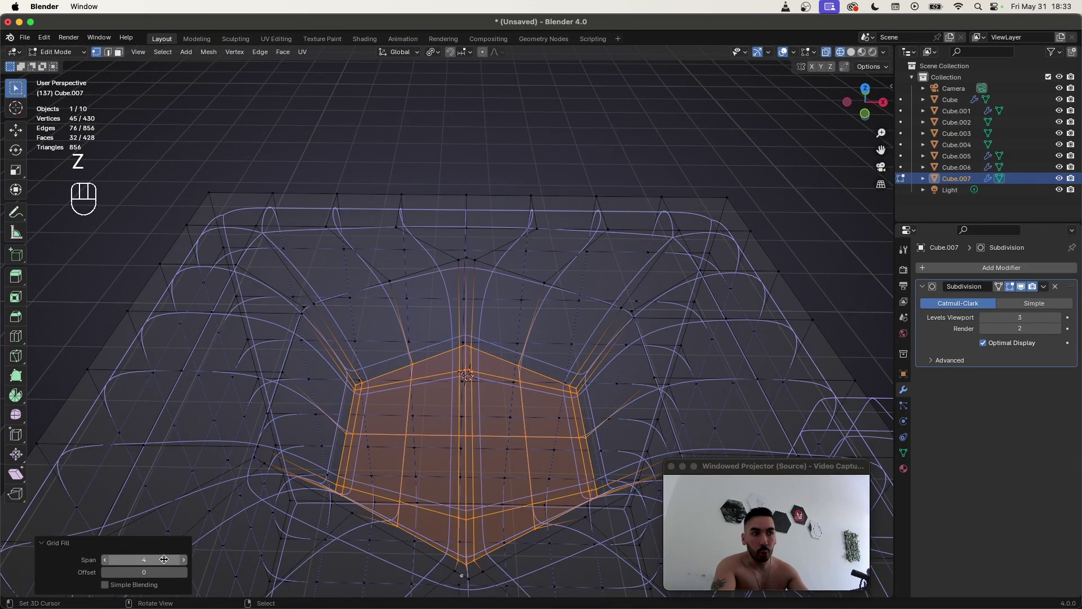
scroll(319, 406, up, 2)
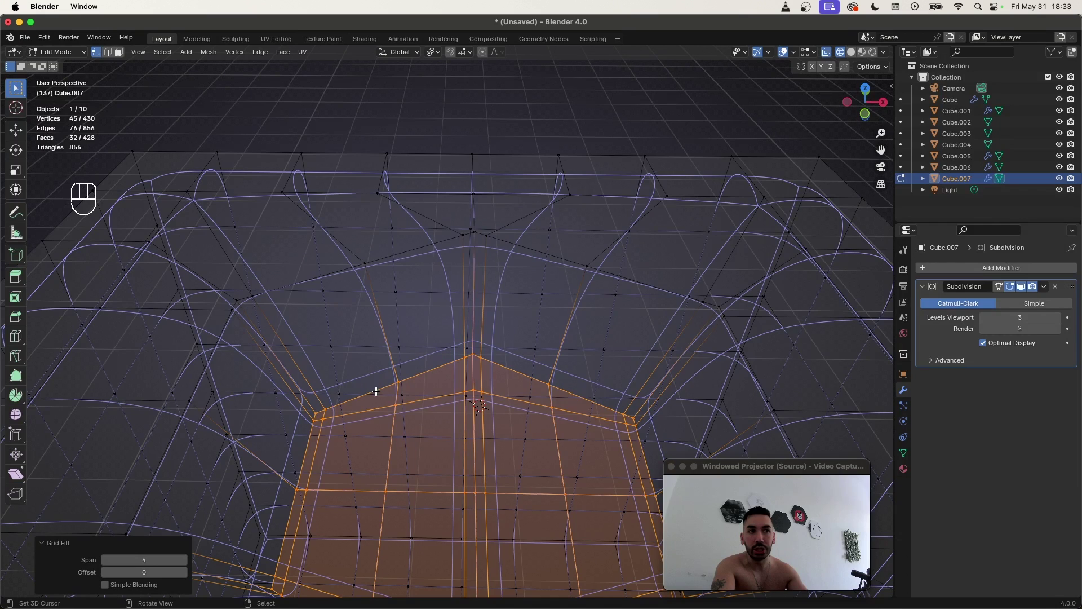
key(shift+z)
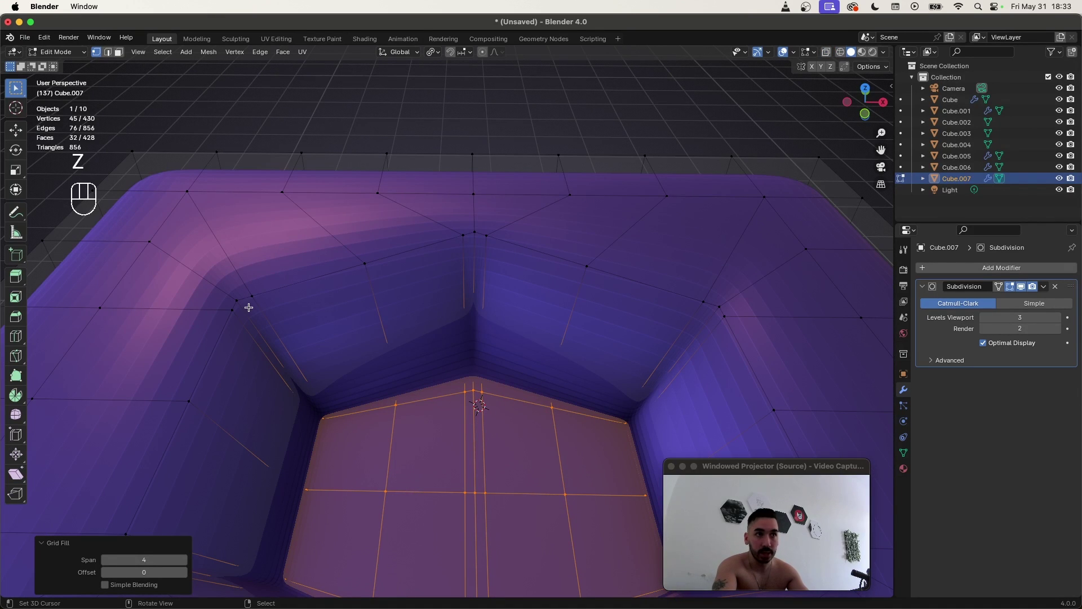
scroll(313, 269, down, 2)
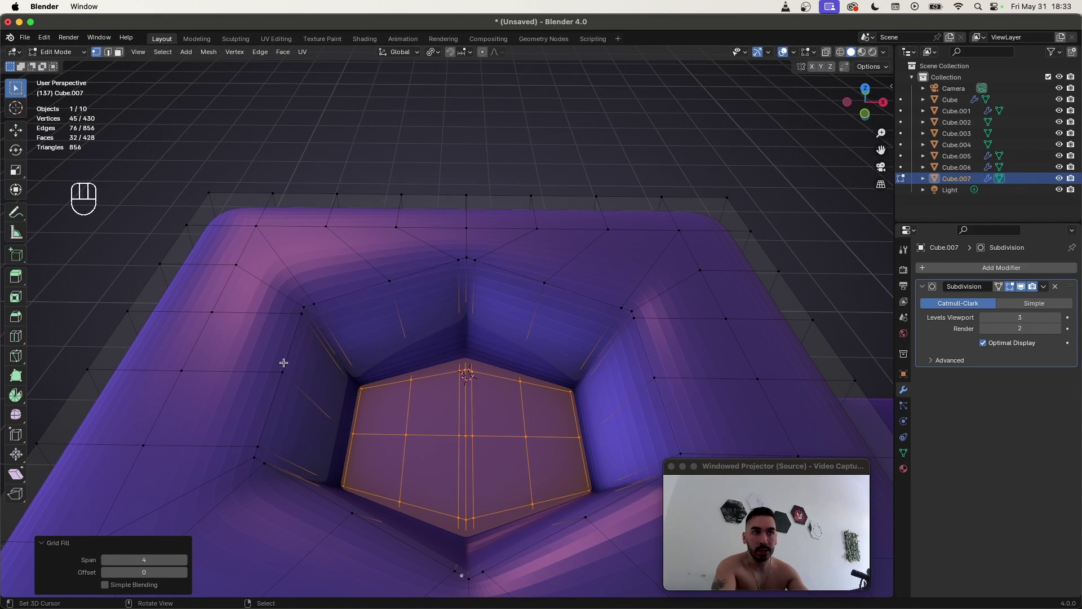
Check the Grid Fill offset and review the filled recess in wireframe and in Object Mode
mouse_move(138, 572)
mouse_down()
mouse_move(167, 572)
mouse_move(131, 574)
mouse_up()
key(shift+z)
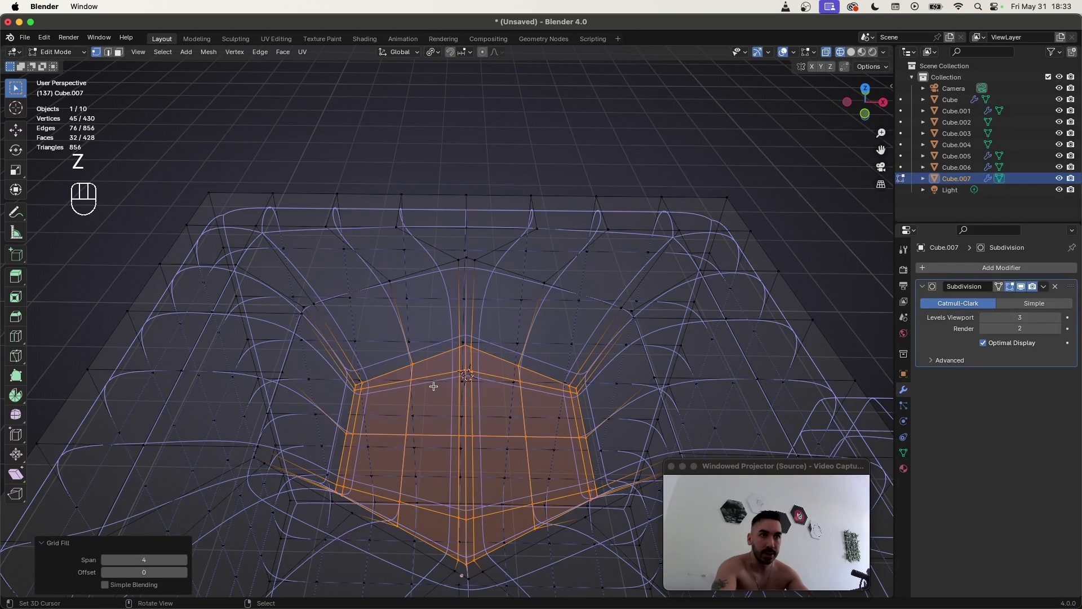
key(shift+z)
key(Tab)
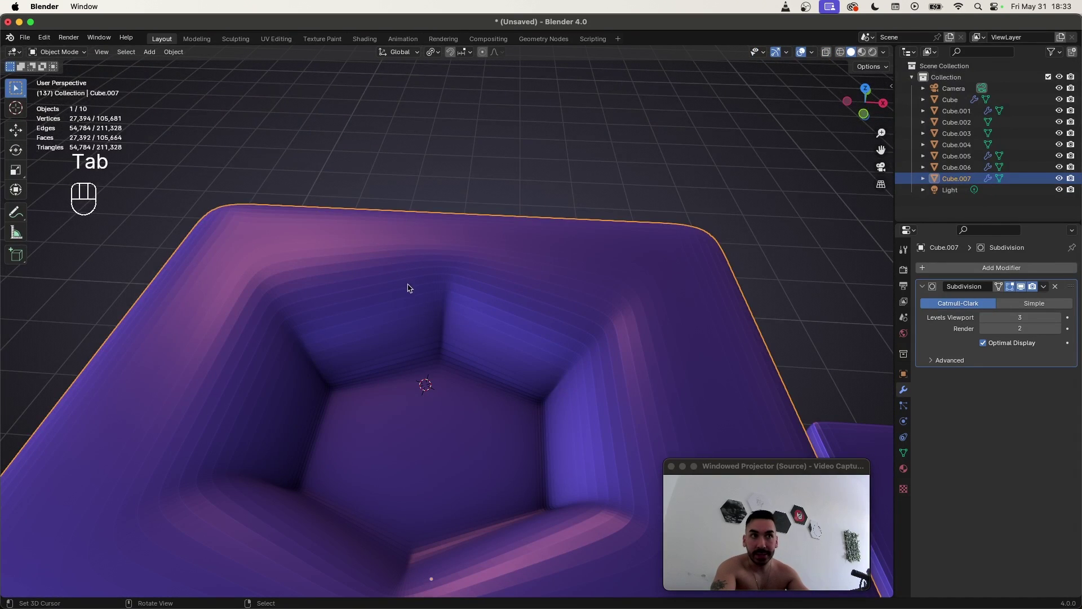
Select the ring of wall faces inside the recess and convert the selection to its boundary loops
key(Tab)
key(3)
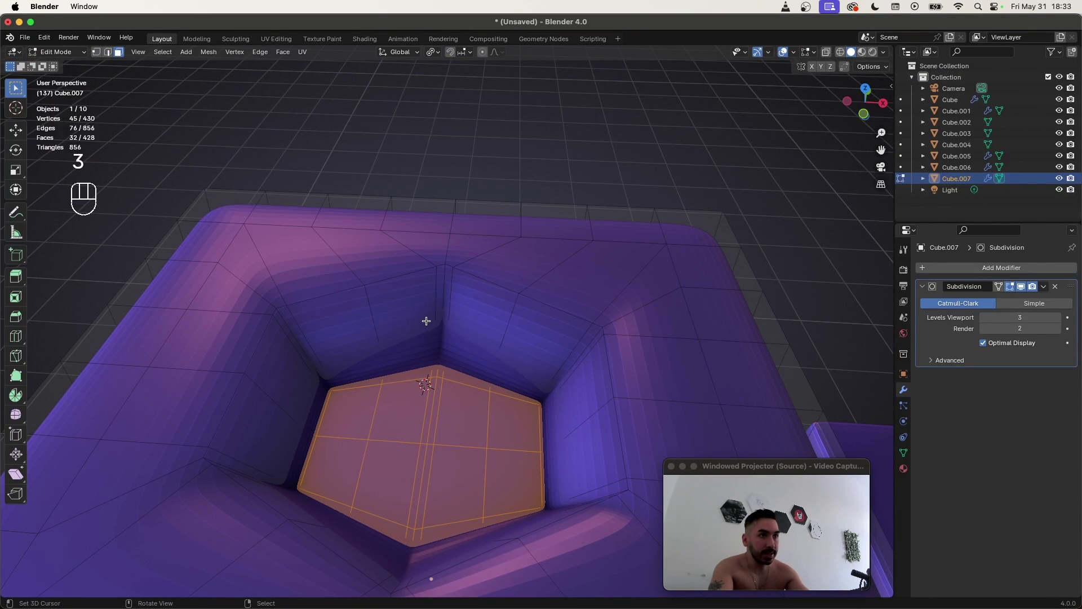
alt+click(448, 298)
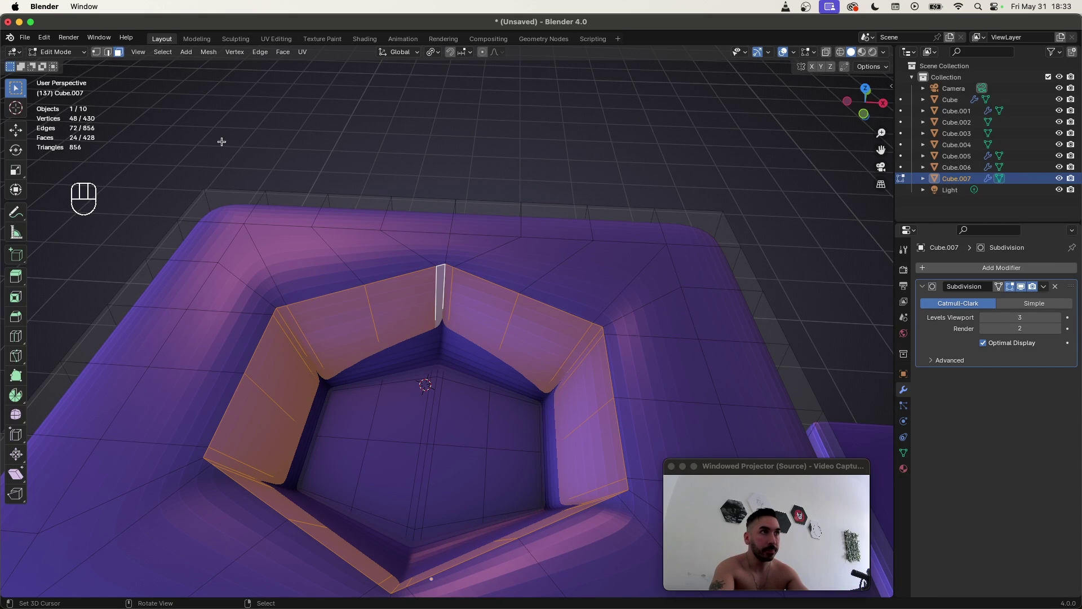
click(163, 52)
mouse_move(225, 233)
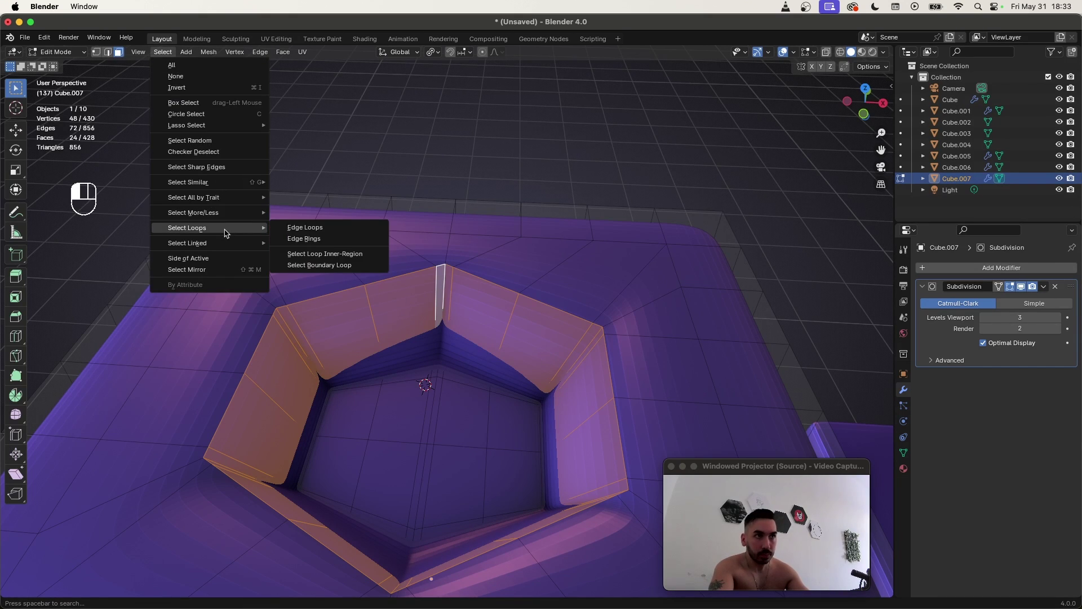
click(317, 266)
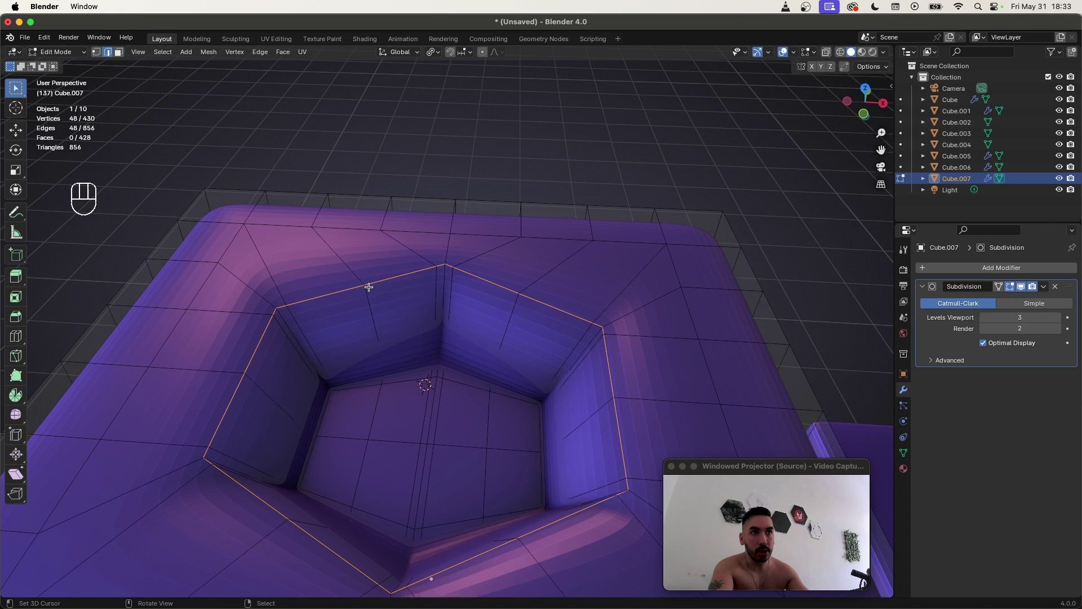
Bevel the recess's upper and lower boundary loops by about 0.014 m with 2 segments
key(z)
scroll(402, 318, down, 2)
scroll(376, 350, up, 2)
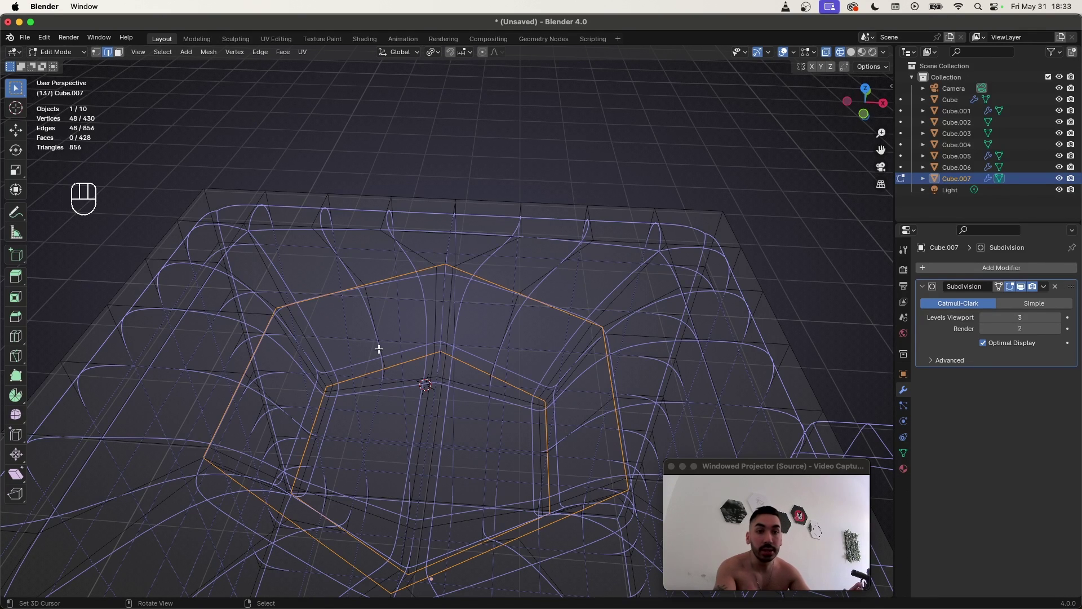
scroll(372, 343, up, 2)
key(shift+z)
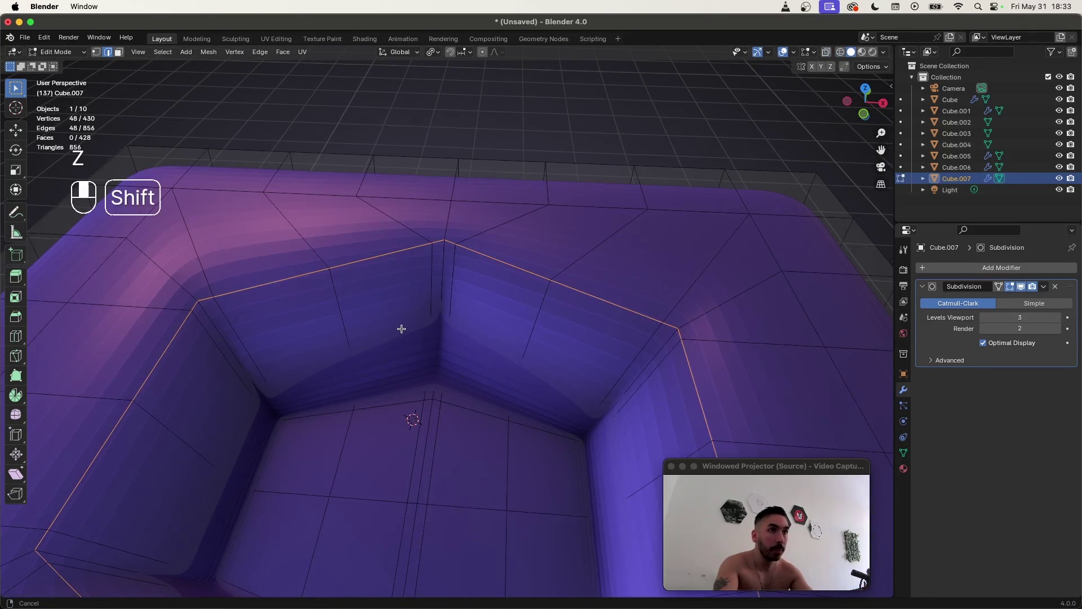
scroll(401, 328, down, 2)
key(super+b)
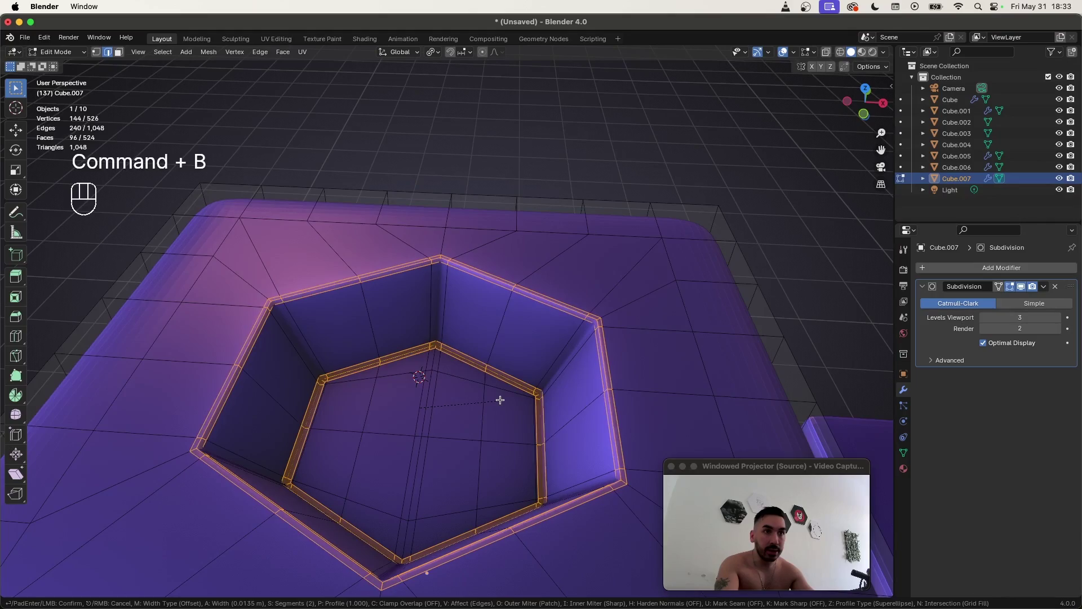
right_click(489, 399)
scroll(432, 403, up, 6)
key(shift+z)
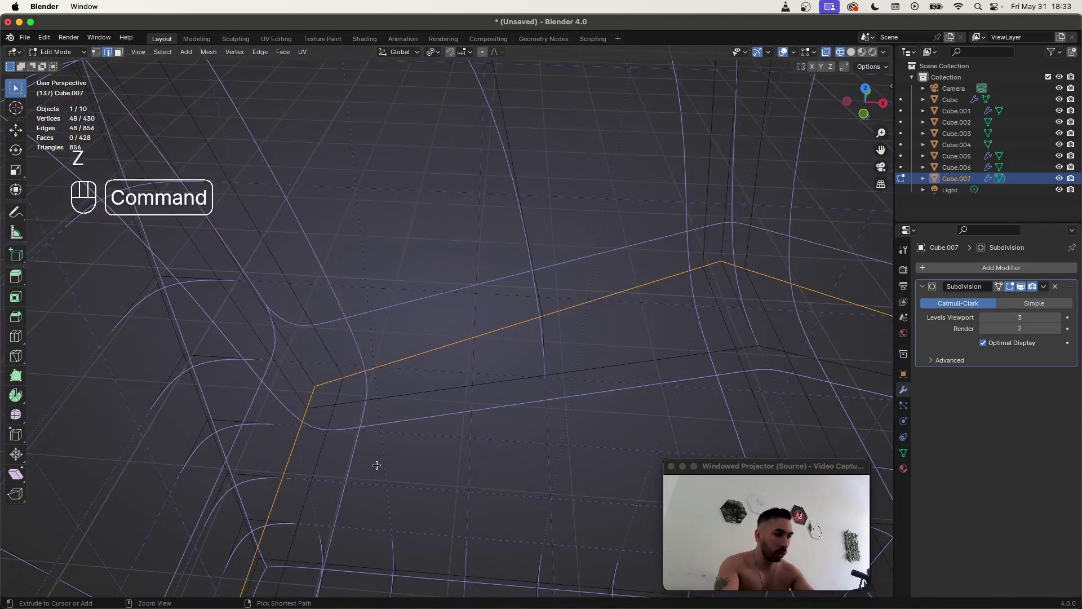
key(super+b)
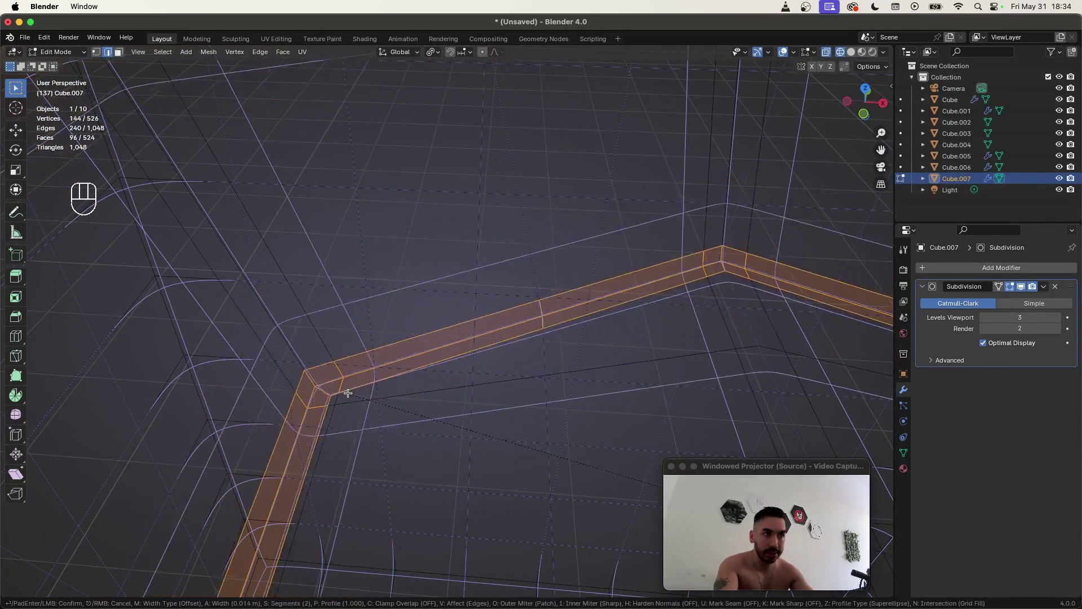
click(349, 393)
Examine the bevelled hexagonal recess from several angles, comparing its subdivided surface in Object Mode with its topology in Edit Mode
scroll(388, 387, down, 6)
key(shift+z)
key(Tab)
middle_drag(388, 387, 471, 398)
key(Tab)
key(Tab)
key(Tab)
scroll(471, 399, up, 2)
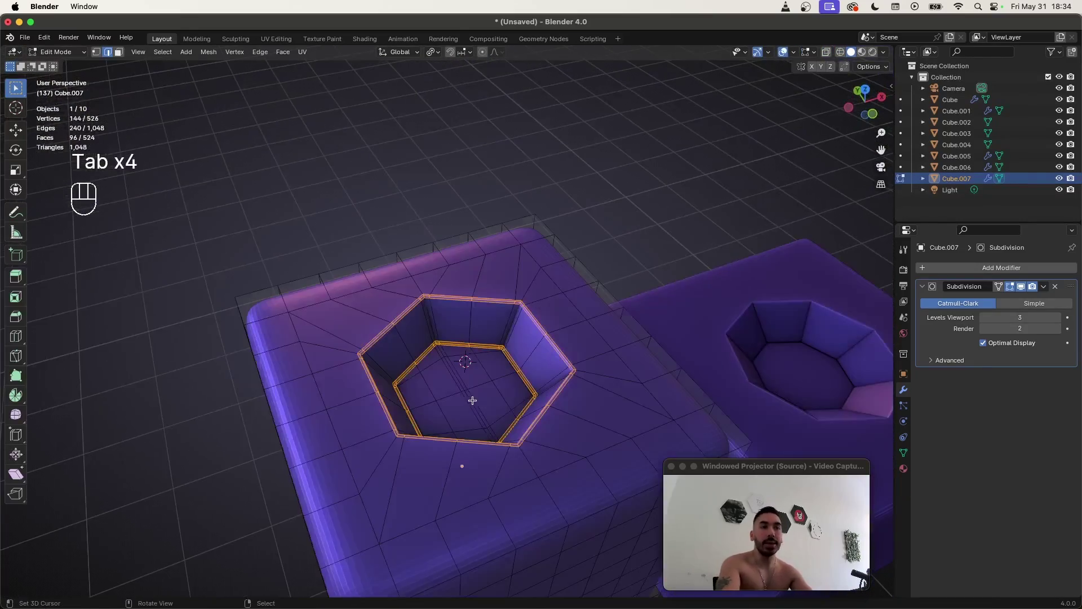
scroll(440, 353, down, 1)
middle_drag(439, 352, 420, 343)
scroll(418, 334, up, 1)
key(Tab)
key(Tab)
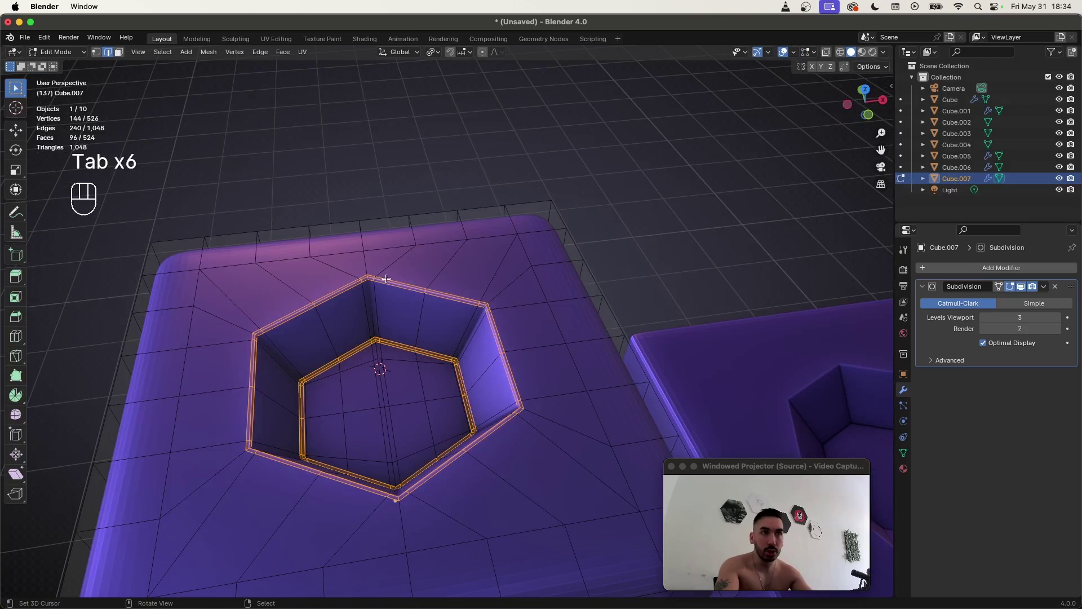
key(Tab)
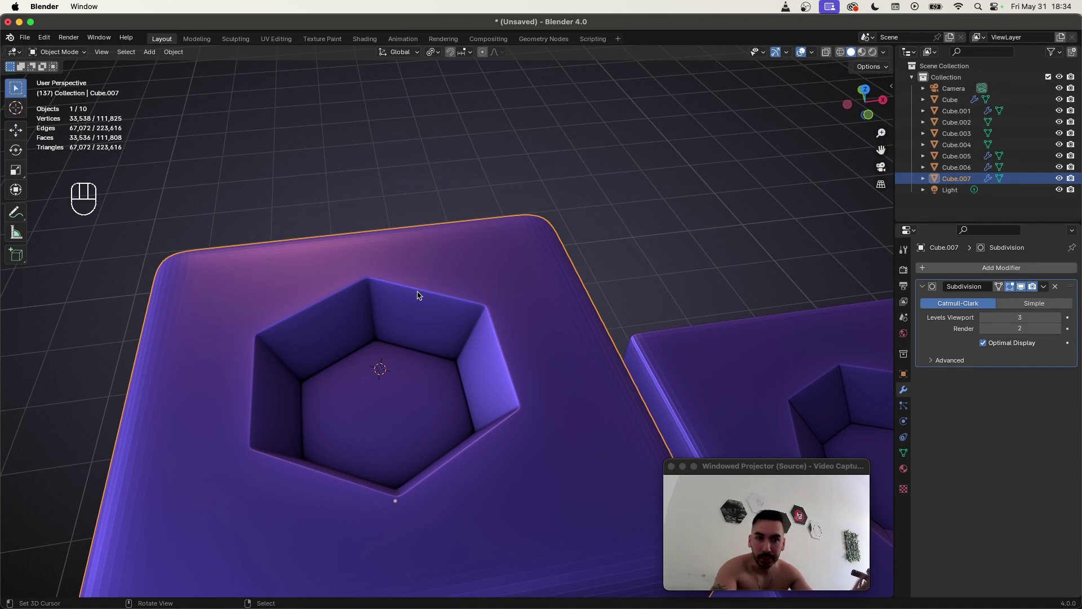
Compare the hexagonal recess with the recess in the neighbouring cube, viewing it in both Object Mode and Edit Mode
scroll(420, 305, down, 5)
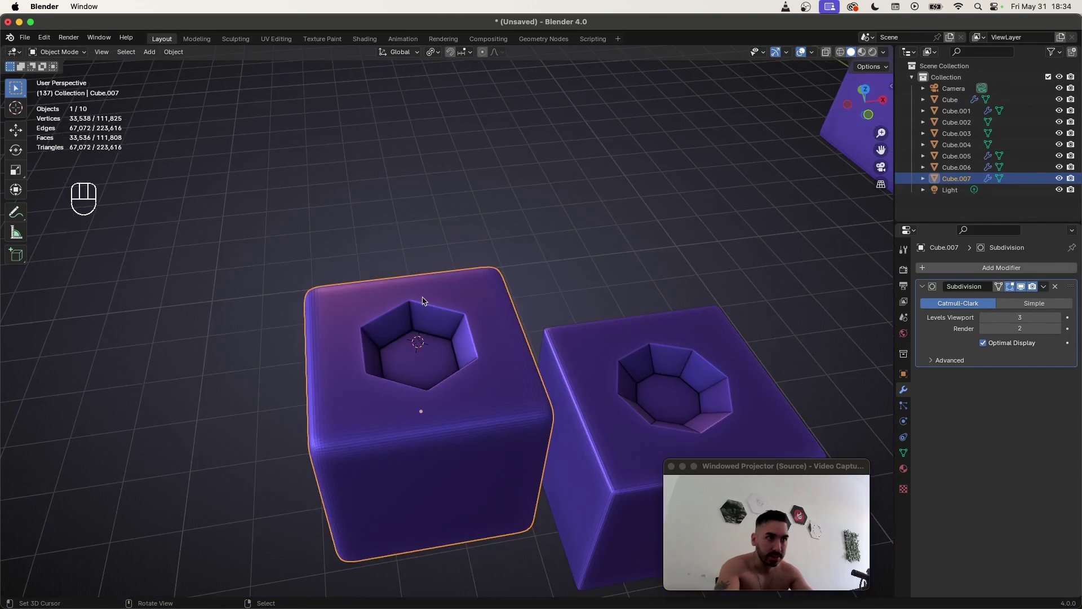
scroll(418, 307, up, 5)
key(Tab)
middle_drag(392, 312, 358, 313)
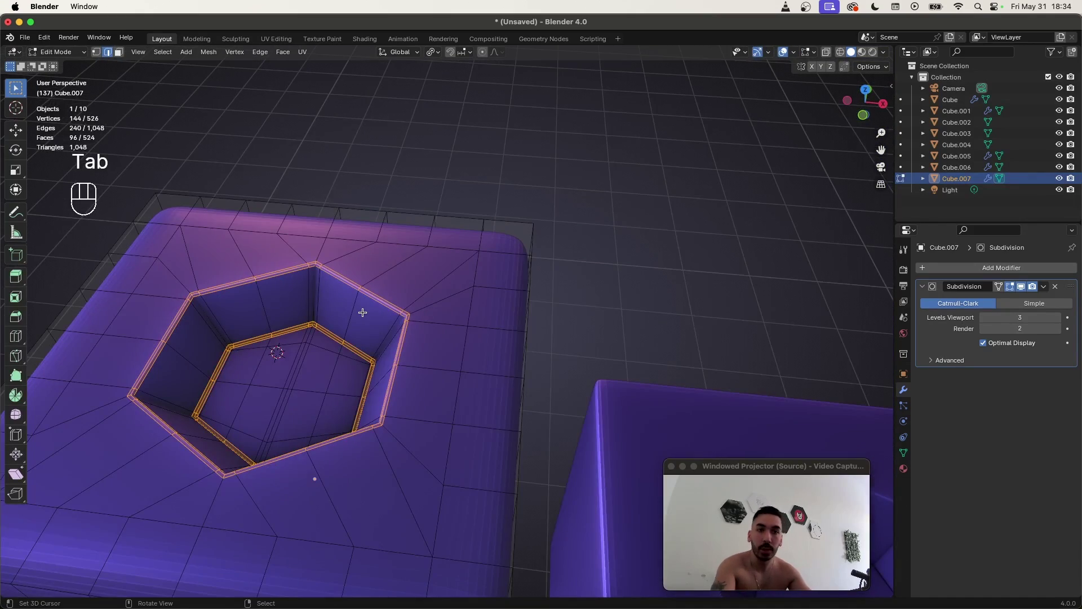
scroll(363, 312, down, 3)
middle_drag(439, 331, 428, 364)
key(Tab)
key(Tab)
scroll(429, 363, up, 3)
Reselect the recess's ring of wall faces and add a corner vertex at its floor in vertex selection mode
key(1)
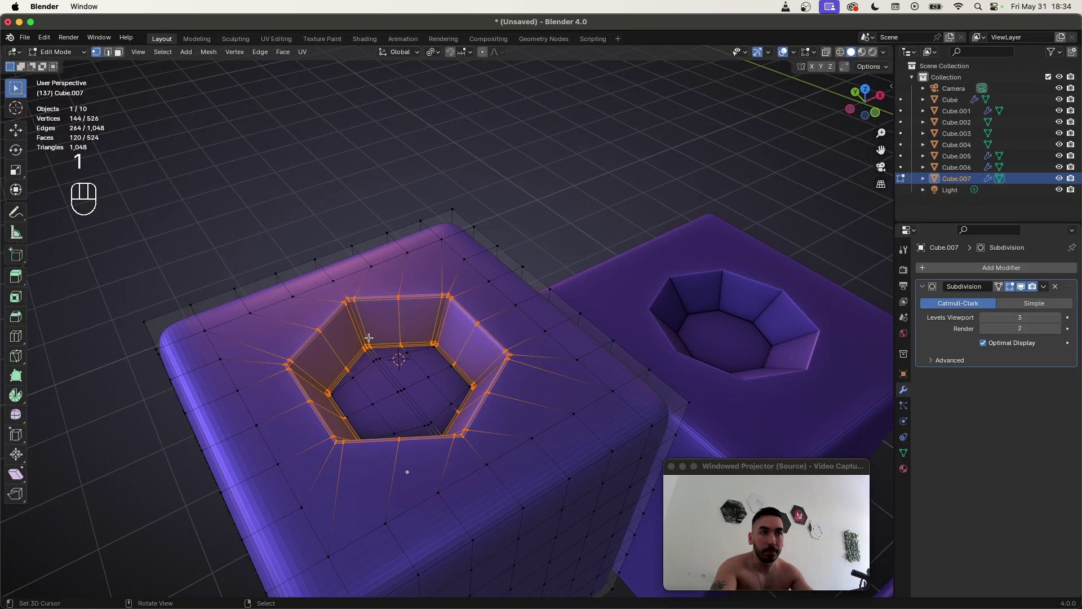
key(super+z)
key(3)
alt+click(317, 375)
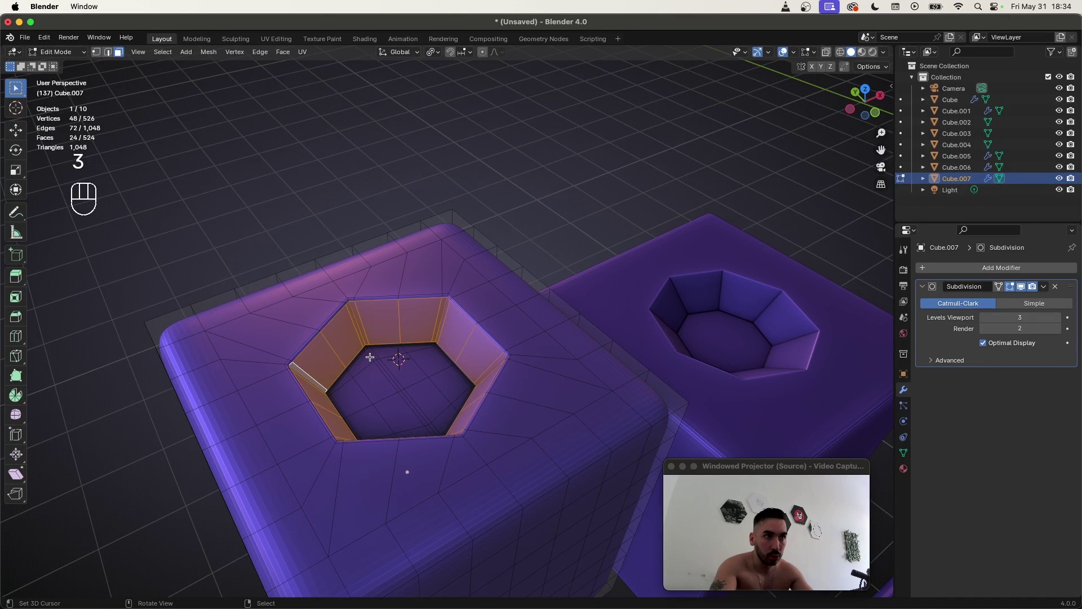
key(1)
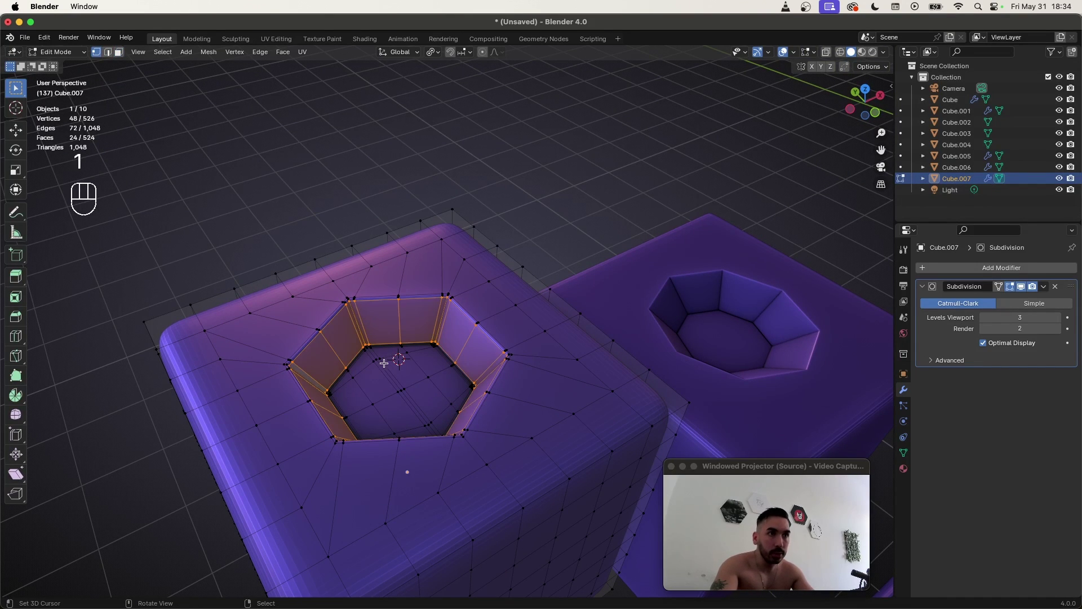
shift+click(331, 394)
scroll(412, 491, down, 2)
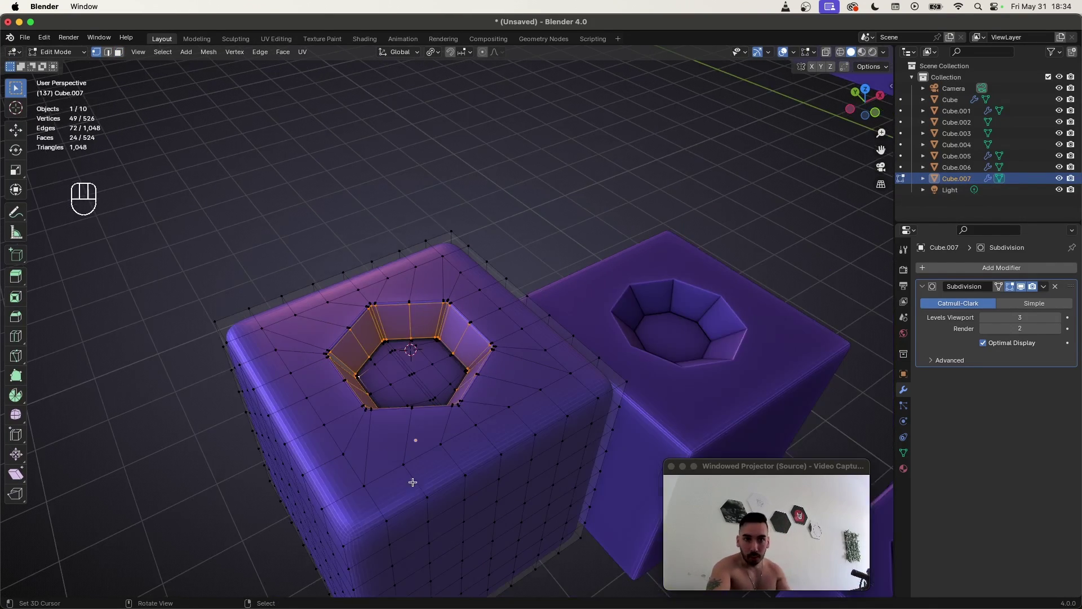
scroll(406, 477, up, 3)
scroll(372, 502, down, 2)
scroll(408, 480, up, 2)
scroll(416, 482, up, 1)
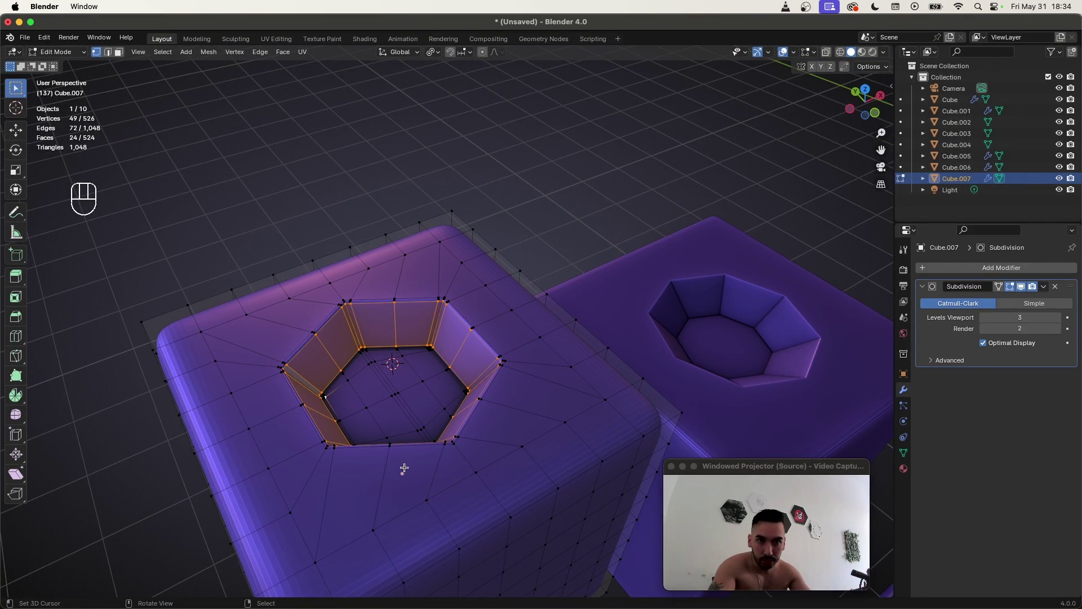
middle_drag(387, 430, 391, 429)
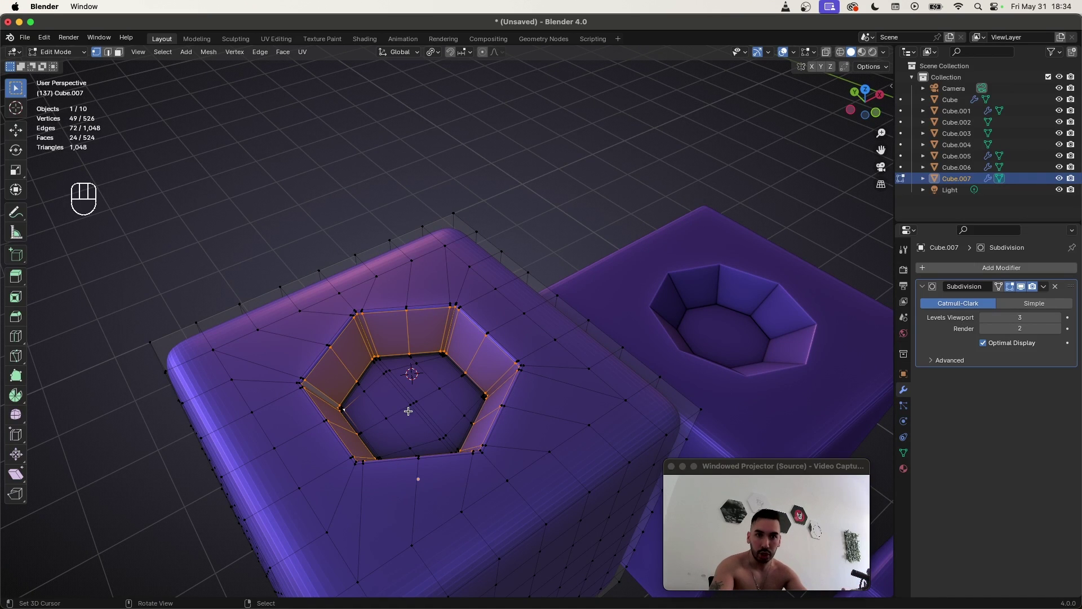
middle_drag(409, 411, 394, 411)
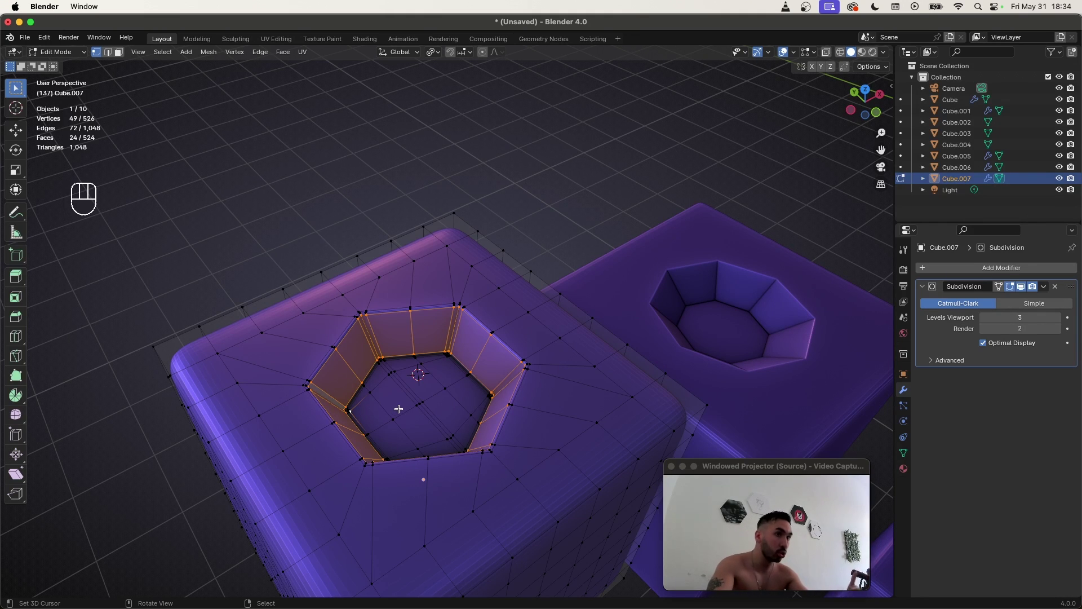
middle_drag(399, 408, 486, 383)
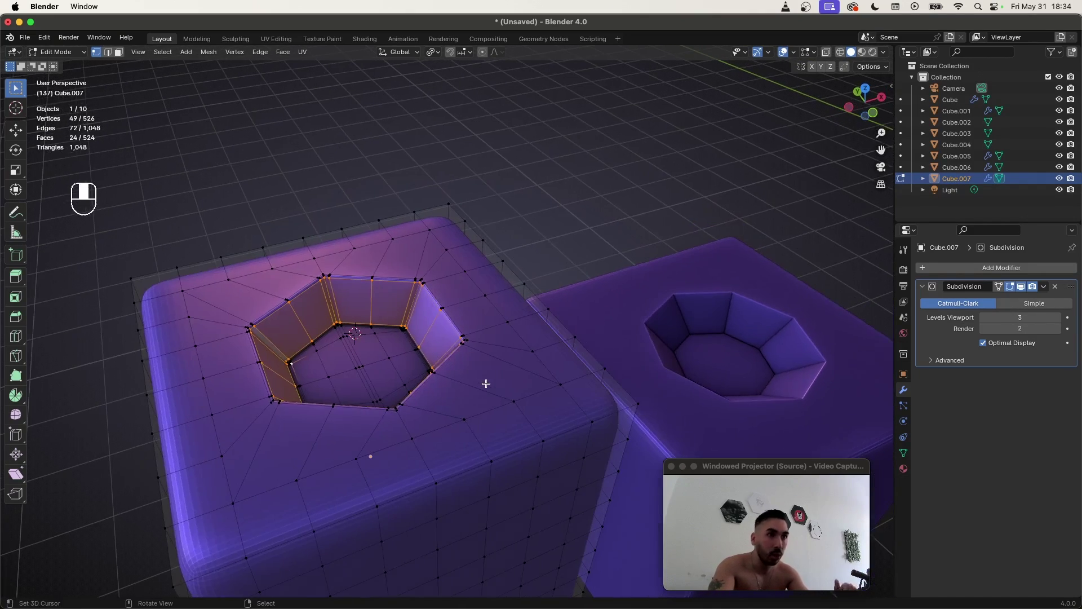